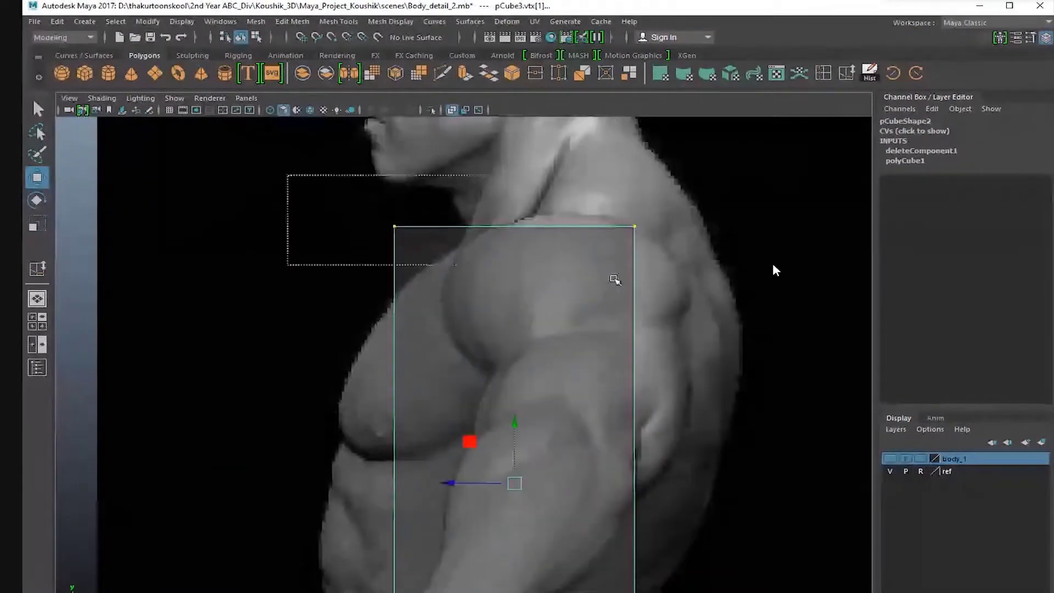
# Reposition the box's bottom and front vertices in the side view to match the reference torso from shoulders to waist.
pyautogui.keyDown('alt'); pyautogui.moveTo(576, 549); pyautogui.dragTo(570, 275, button='middle'); pyautogui.keyUp('alt')
pyautogui.scroll(2, 569, 395)
pyautogui.moveTo(335, 434); pyautogui.dragTo(725, 510)
pyautogui.keyDown('alt'); pyautogui.moveTo(509, 334); pyautogui.dragTo(548, 488, button='middle'); pyautogui.keyUp('alt')
pyautogui.scroll(-10, 547, 488)
pyautogui.scroll(-1, 584, 405)
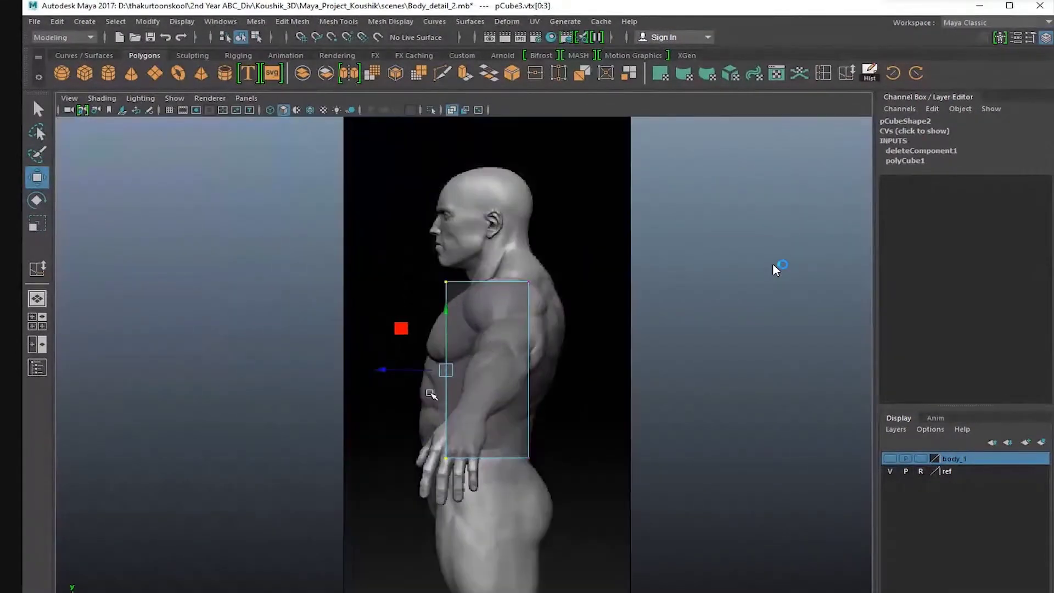
pyautogui.keyDown('alt'); pyautogui.moveTo(584, 405); pyautogui.dragTo(593, 407); pyautogui.keyUp('alt')
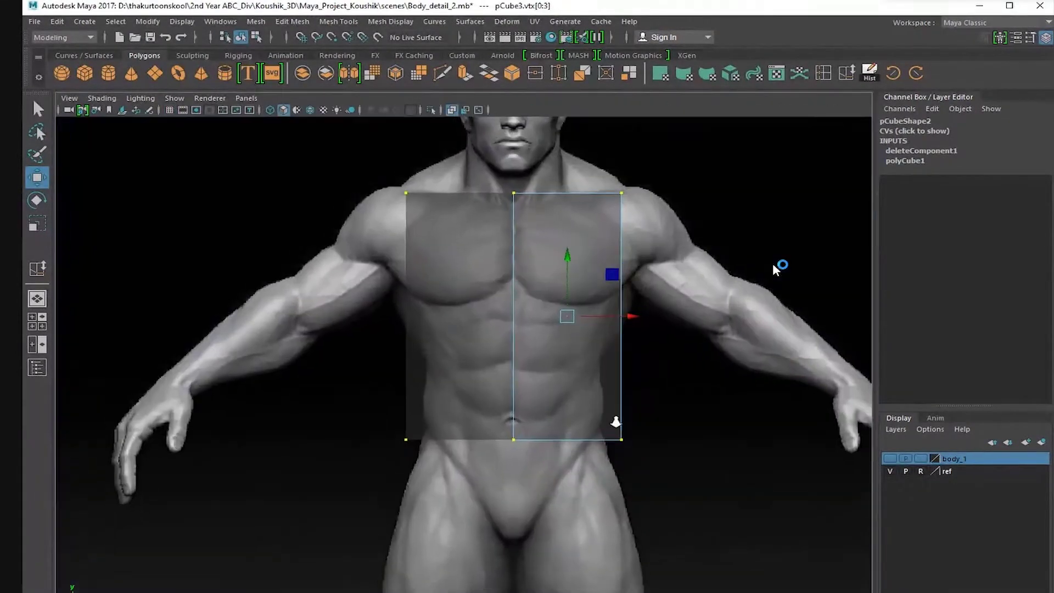
pyautogui.keyDown('alt'); pyautogui.moveTo(616, 422); pyautogui.dragTo(604, 445, button='middle'); pyautogui.keyUp('alt')
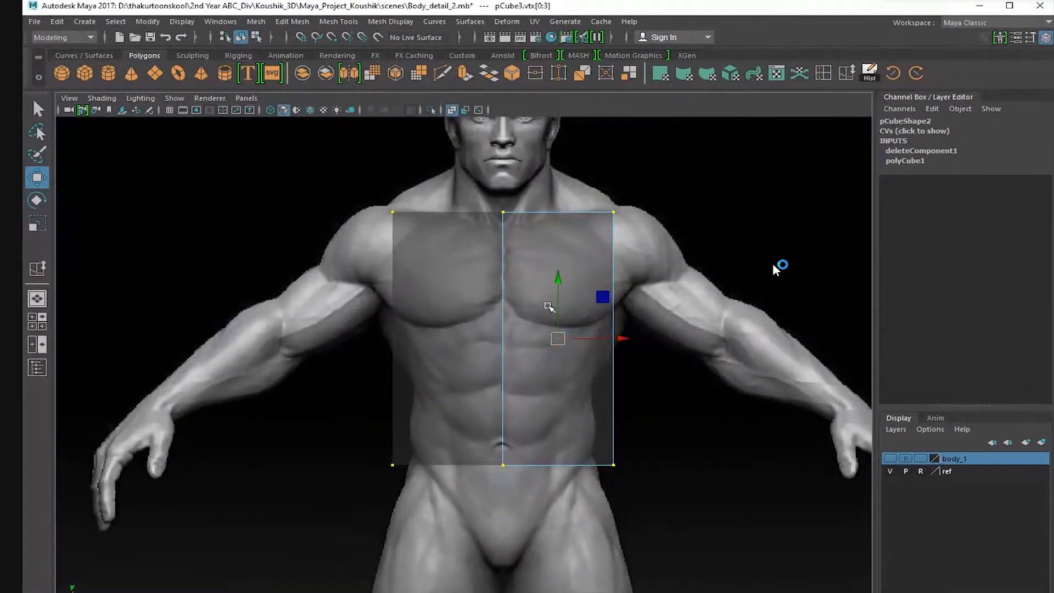
pyautogui.click(822, 72)
pyautogui.scroll(1, 616, 323)
pyautogui.keyDown('alt'); pyautogui.moveTo(622, 319); pyautogui.dragTo(617, 330, button='middle'); pyautogui.keyUp('alt')
pyautogui.click(626, 317)
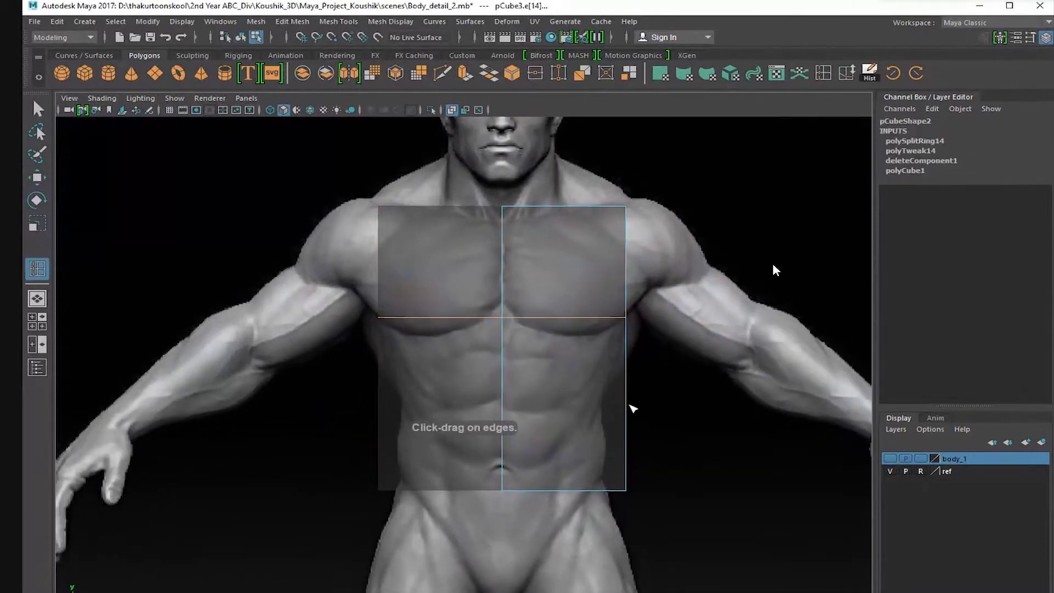
pyautogui.press('space')
pyautogui.press('space')
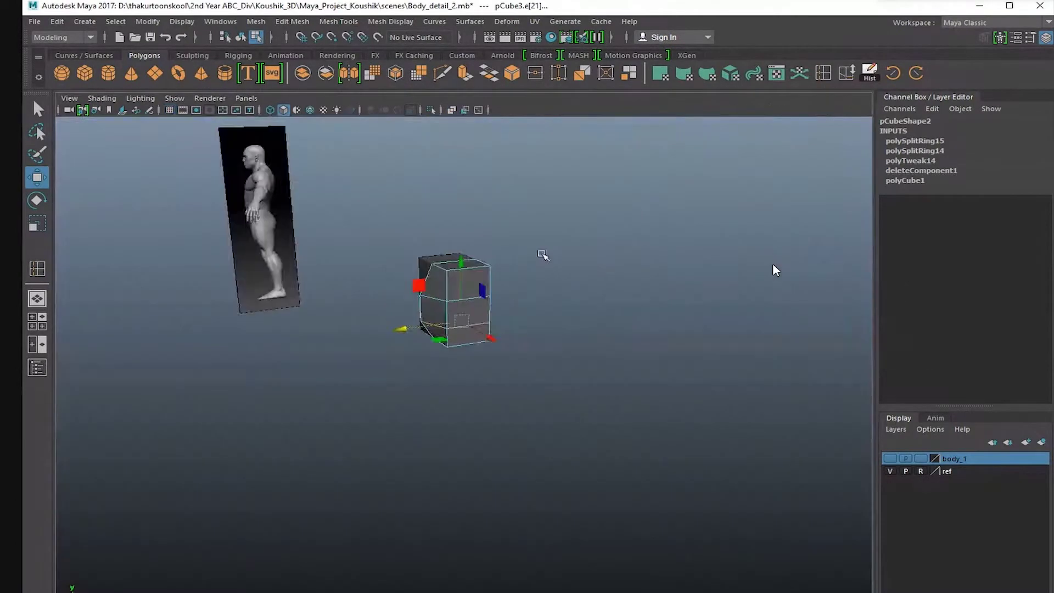
pyautogui.hotkey('ctrl', 'z')
pyautogui.hotkey('ctrl', 'z')
pyautogui.hotkey('ctrl', 'z')
pyautogui.keyDown('alt'); pyautogui.moveTo(337, 304); pyautogui.dragTo(359, 299); pyautogui.keyUp('alt')
pyautogui.moveTo(483, 297); pyautogui.dragTo(599, 262, button='right')
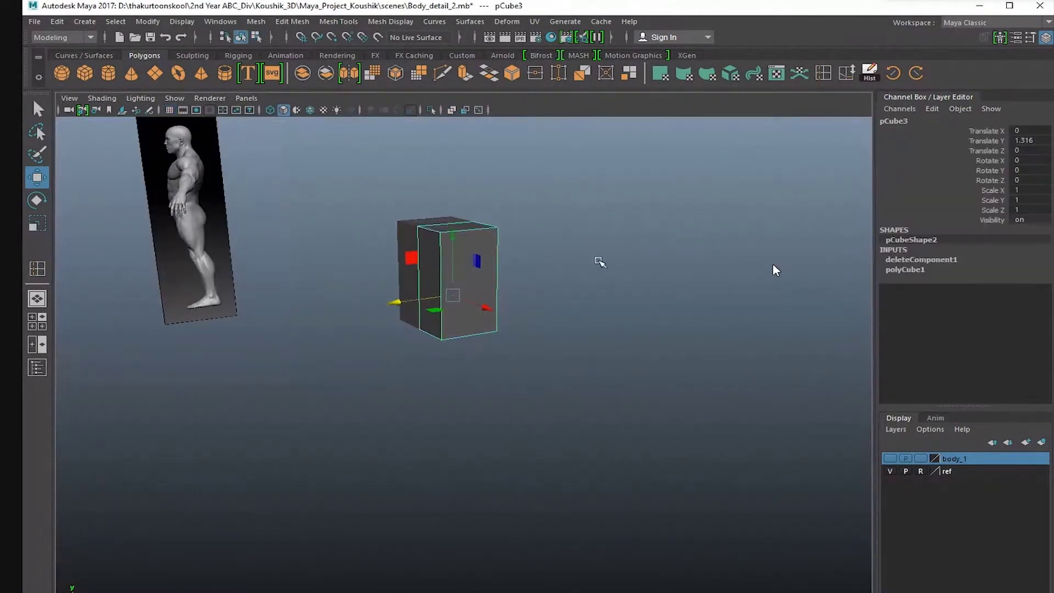
# Insert two horizontal edge loops across the torso box, one just below the chest and one at mid-abdomen.
pyautogui.doubleClick(845, 77)
pyautogui.click(491, 149)
pyautogui.keyDown('alt'); pyautogui.moveTo(388, 353); pyautogui.dragTo(489, 346); pyautogui.keyUp('alt')
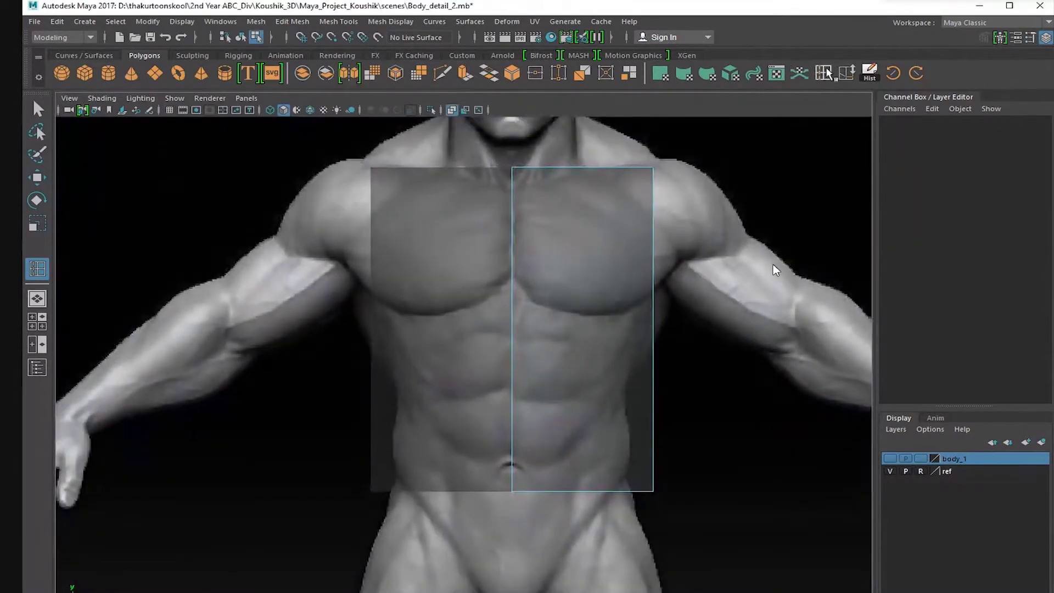
pyautogui.click(654, 303)
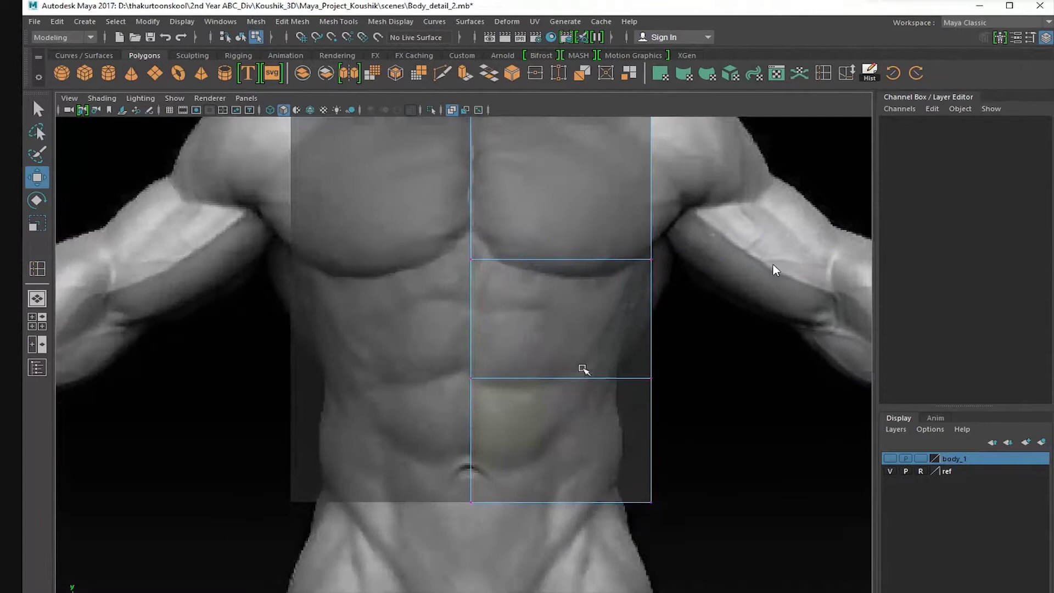
# Move the torso's outer vertices in the front view to follow the reference outline at the chest, waist and hips.
pyautogui.moveTo(603, 362); pyautogui.dragTo(629, 469)
pyautogui.keyDown('alt'); pyautogui.moveTo(629, 406); pyautogui.dragTo(630, 462, button='middle'); pyautogui.keyUp('alt')
pyautogui.moveTo(626, 230); pyautogui.dragTo(678, 277)
pyautogui.moveTo(689, 456); pyautogui.dragTo(604, 397)
pyautogui.moveTo(651, 426); pyautogui.dragTo(674, 403)
pyautogui.keyDown('alt'); pyautogui.moveTo(607, 494); pyautogui.dragTo(607, 339, button='middle'); pyautogui.keyUp('alt')
pyautogui.moveTo(672, 406)
pyautogui.mouseDown()
pyautogui.moveTo(727, 447)
pyautogui.moveTo(669, 422)
pyautogui.mouseUp()
# Reshape the torso's front and back vertices in the side view to follow the reference neck base, chest, back and waist.
pyautogui.press('space')
pyautogui.moveTo(740, 389); pyautogui.dragTo(495, 283)
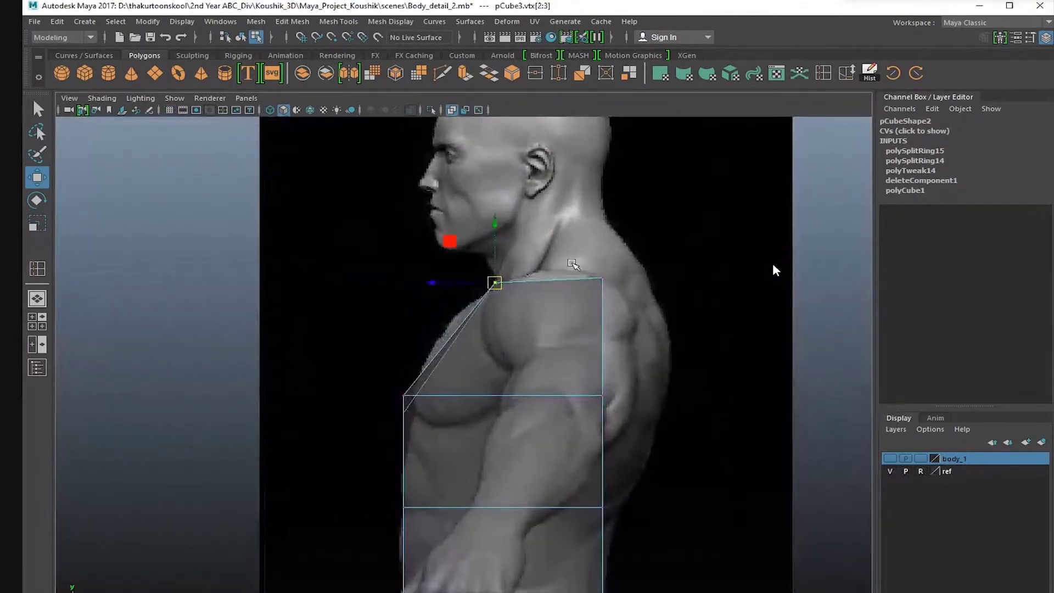
pyautogui.keyDown('alt'); pyautogui.moveTo(631, 379); pyautogui.dragTo(635, 302, button='middle'); pyautogui.keyUp('alt')
pyautogui.moveTo(589, 302); pyautogui.dragTo(677, 321)
pyautogui.keyDown('alt'); pyautogui.moveTo(599, 344); pyautogui.dragTo(634, 309, button='middle'); pyautogui.keyUp('alt')
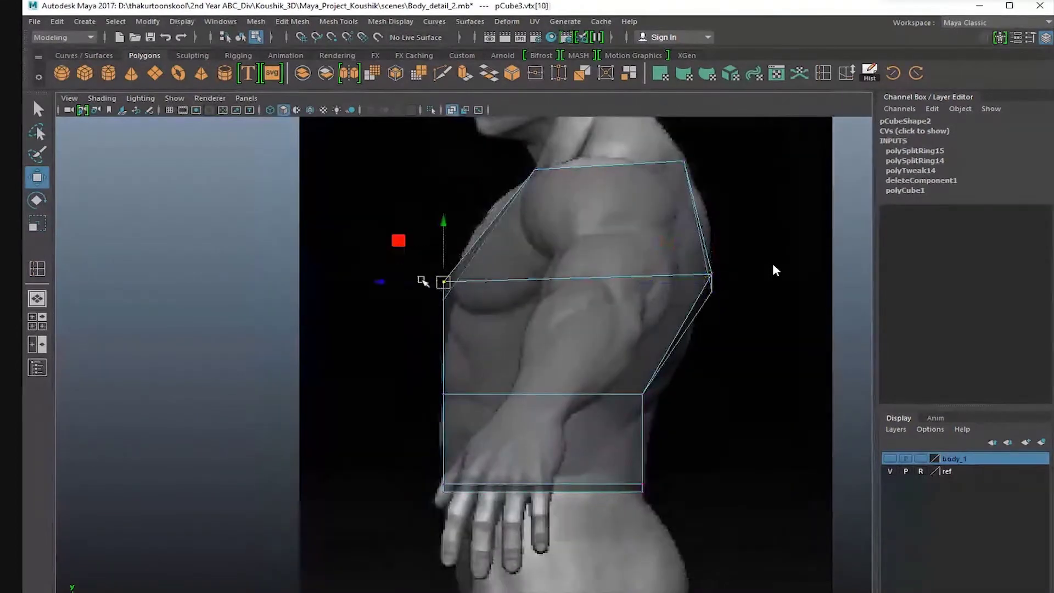
pyautogui.scroll(3, 631, 351)
pyautogui.keyDown('alt'); pyautogui.moveTo(640, 382); pyautogui.dragTo(631, 294, button='middle'); pyautogui.keyUp('alt')
pyautogui.moveTo(662, 290); pyautogui.dragTo(716, 341)
pyautogui.keyDown('alt'); pyautogui.moveTo(642, 379); pyautogui.dragTo(629, 336, button='middle'); pyautogui.keyUp('alt')
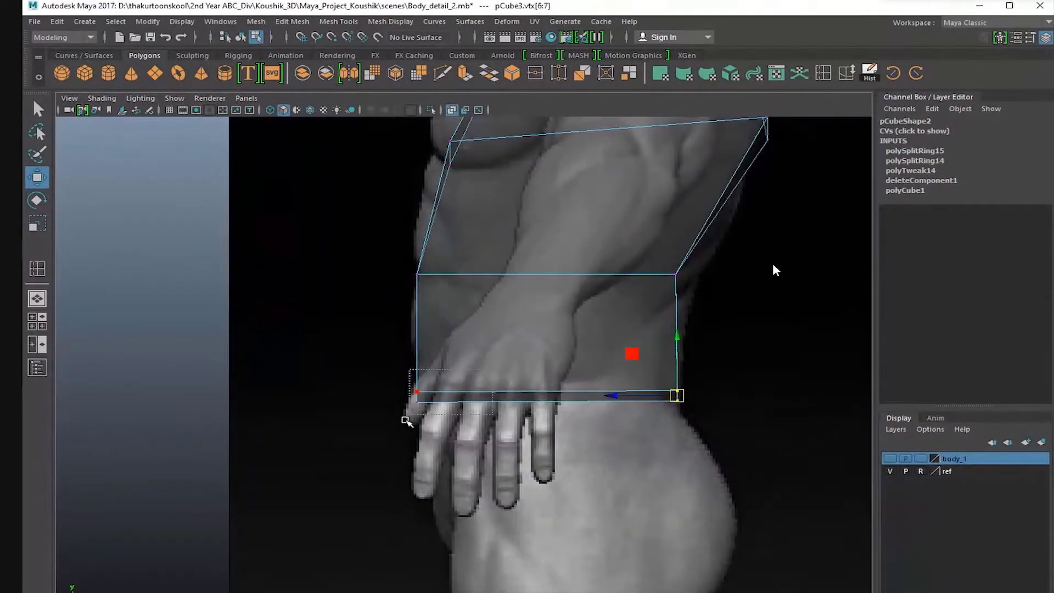
# Extrude the torso's bottom face down to crotch level in the front view, with Translate Y -0.902.
pyautogui.press('space')
pyautogui.press('space')
pyautogui.keyDown('alt'); pyautogui.moveTo(576, 307); pyautogui.dragTo(513, 250); pyautogui.keyUp('alt')
pyautogui.moveTo(513, 249); pyautogui.dragTo(513, 302, button='right')
pyautogui.click(503, 397)
pyautogui.keyDown('alt'); pyautogui.moveTo(489, 374); pyautogui.dragTo(561, 360); pyautogui.keyUp('alt')
pyautogui.press('space')
pyautogui.press('space')
pyautogui.scroll(1, 456, 362)
pyautogui.keyDown('alt'); pyautogui.moveTo(456, 362); pyautogui.dragTo(428, 324, button='middle'); pyautogui.keyUp('alt')
pyautogui.click(464, 75)
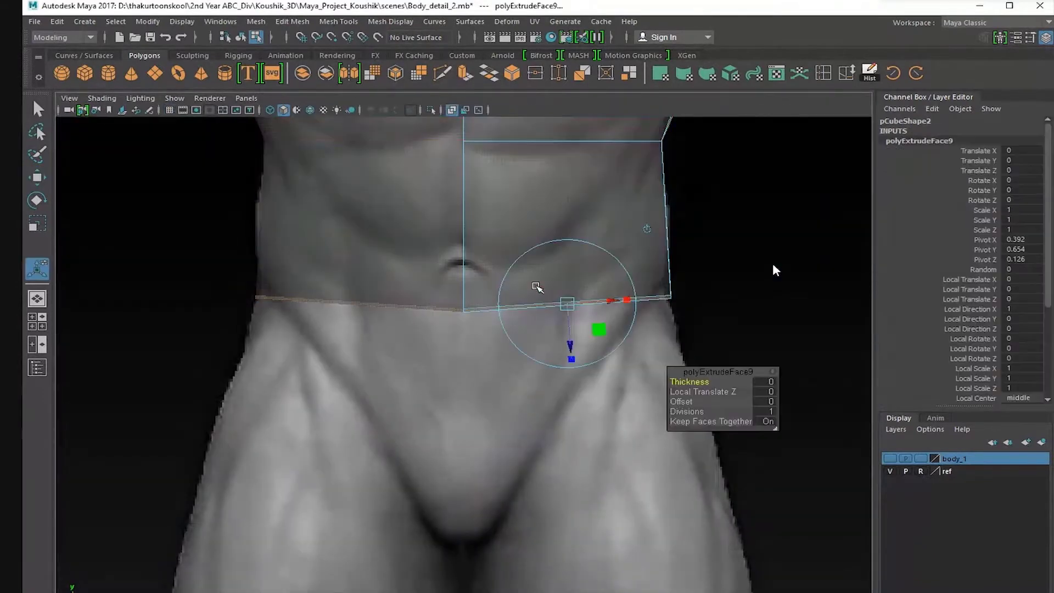
pyautogui.scroll(-3, 661, 241)
pyautogui.moveTo(489, 271); pyautogui.dragTo(491, 359)
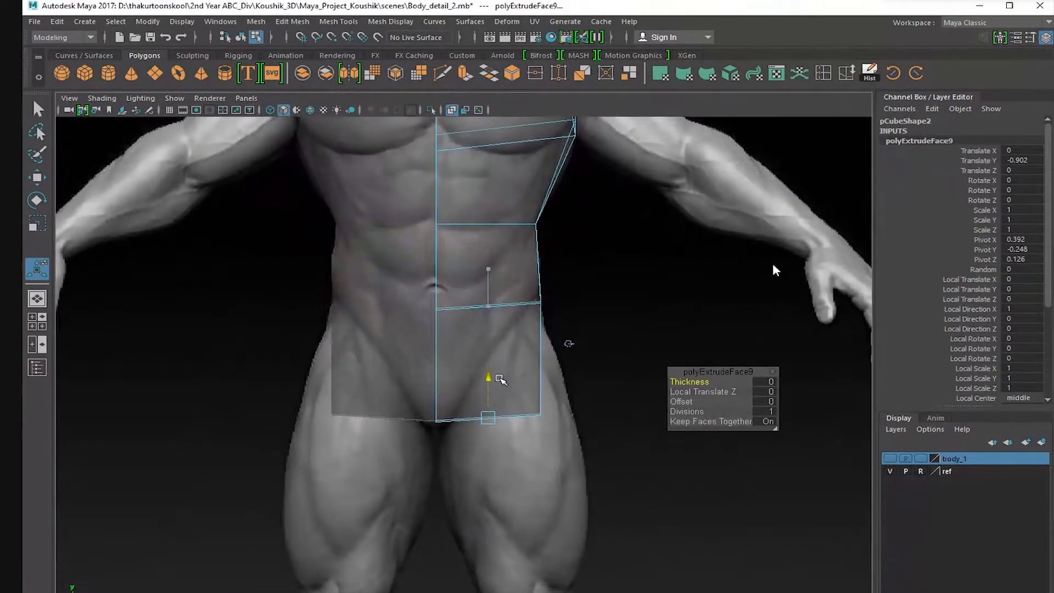
# Pull the extruded section's lower outer vertices in to the crotch to form the V-shaped pelvis, and adjust the hip vertices.
pyautogui.scroll(2, 501, 379)
pyautogui.keyDown('alt'); pyautogui.moveTo(513, 350); pyautogui.dragTo(518, 283, button='middle'); pyautogui.keyUp('alt')
pyautogui.keyDown('alt'); pyautogui.click(518, 282); pyautogui.keyUp('alt')
pyautogui.click(669, 234)
pyautogui.press('space')
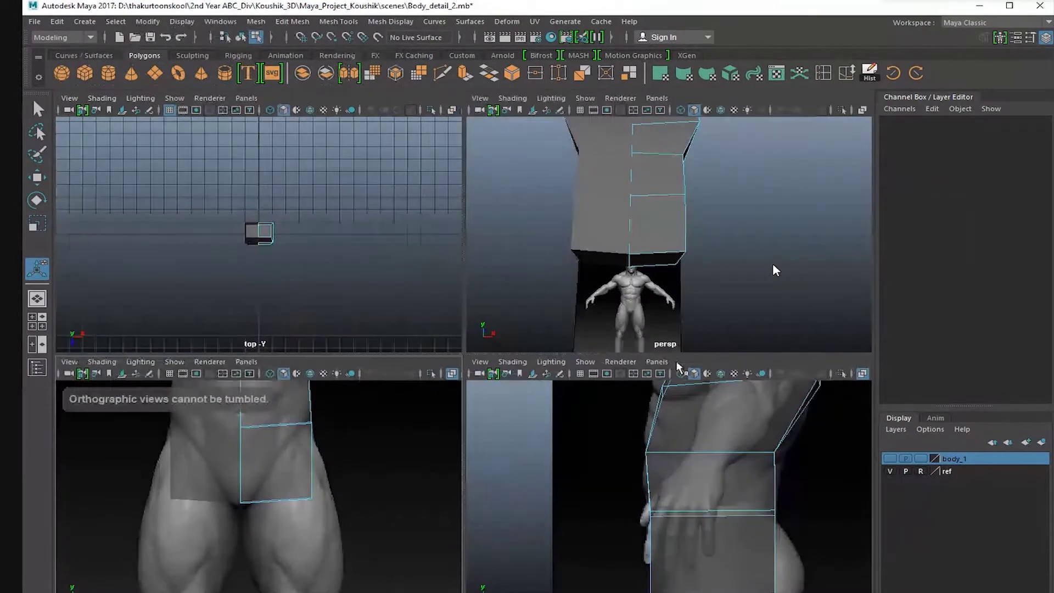
pyautogui.press('space')
pyautogui.keyDown('alt'); pyautogui.moveTo(444, 386); pyautogui.dragTo(444, 346, button='middle'); pyautogui.keyUp('alt')
pyautogui.press('q')
pyautogui.moveTo(550, 349); pyautogui.dragTo(507, 338)
pyautogui.keyDown('alt'); pyautogui.moveTo(502, 293); pyautogui.dragTo(513, 366, button='middle'); pyautogui.keyUp('alt')
pyautogui.moveTo(555, 222); pyautogui.dragTo(598, 269)
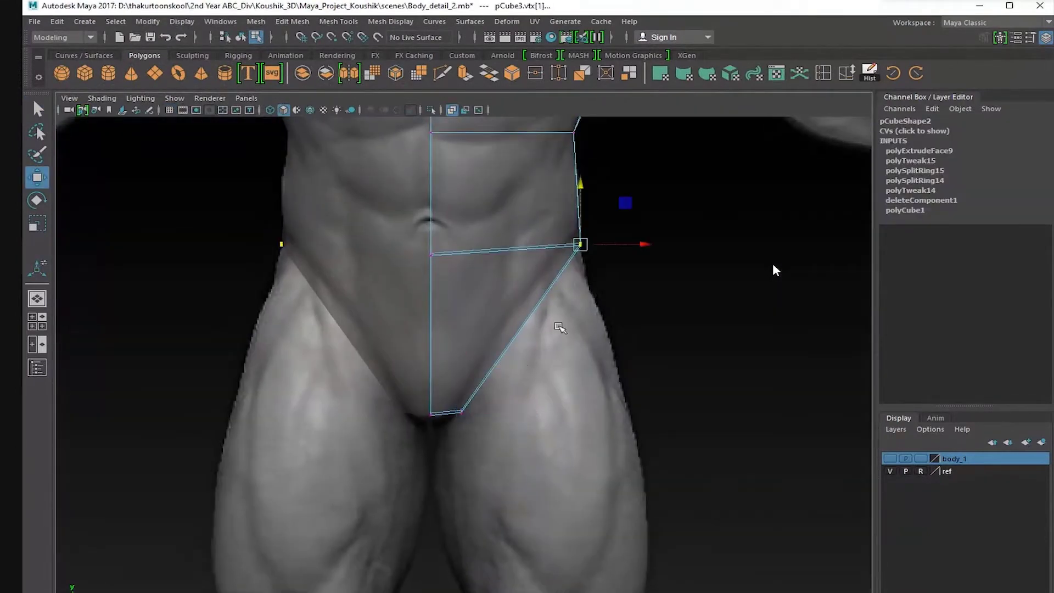
# Extrude the slanted side face of the pelvis outward to start the upper thigh.
pyautogui.press('space')
pyautogui.keyDown('alt'); pyautogui.moveTo(736, 263); pyautogui.dragTo(708, 257); pyautogui.keyUp('alt')
pyautogui.moveTo(705, 256); pyautogui.dragTo(705, 291, button='right')
pyautogui.click(672, 242)
pyautogui.keyDown('alt'); pyautogui.moveTo(658, 252); pyautogui.dragTo(611, 222); pyautogui.keyUp('alt')
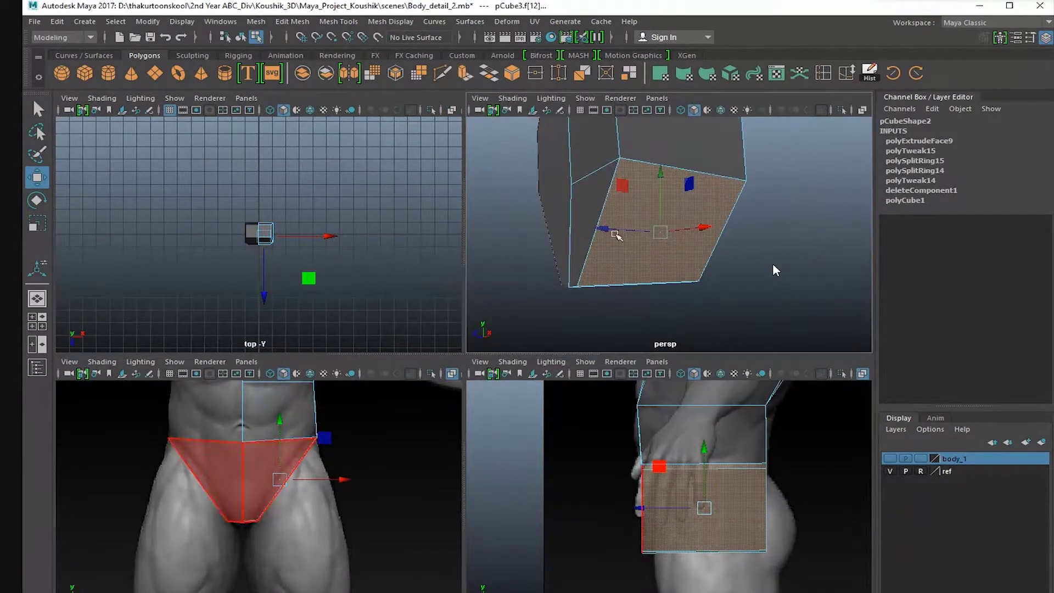
pyautogui.hotkey('ctrl', 'e')
pyautogui.press('space')
pyautogui.click(552, 236)
pyautogui.keyDown('alt'); pyautogui.moveTo(553, 236); pyautogui.dragTo(601, 220); pyautogui.keyUp('alt')
pyautogui.moveTo(468, 199); pyautogui.dragTo(523, 300)
# Flatten and widen the extruded thigh end in the front view to fit the reference leg, with Scale X 1.289.
pyautogui.press('space')
pyautogui.press('space')
pyautogui.scroll(3, 379, 461)
pyautogui.keyDown('alt'); pyautogui.moveTo(379, 461); pyautogui.dragTo(357, 343, button='middle'); pyautogui.keyUp('alt')
pyautogui.moveTo(568, 366); pyautogui.dragTo(592, 394)
pyautogui.moveTo(535, 367); pyautogui.dragTo(566, 369)
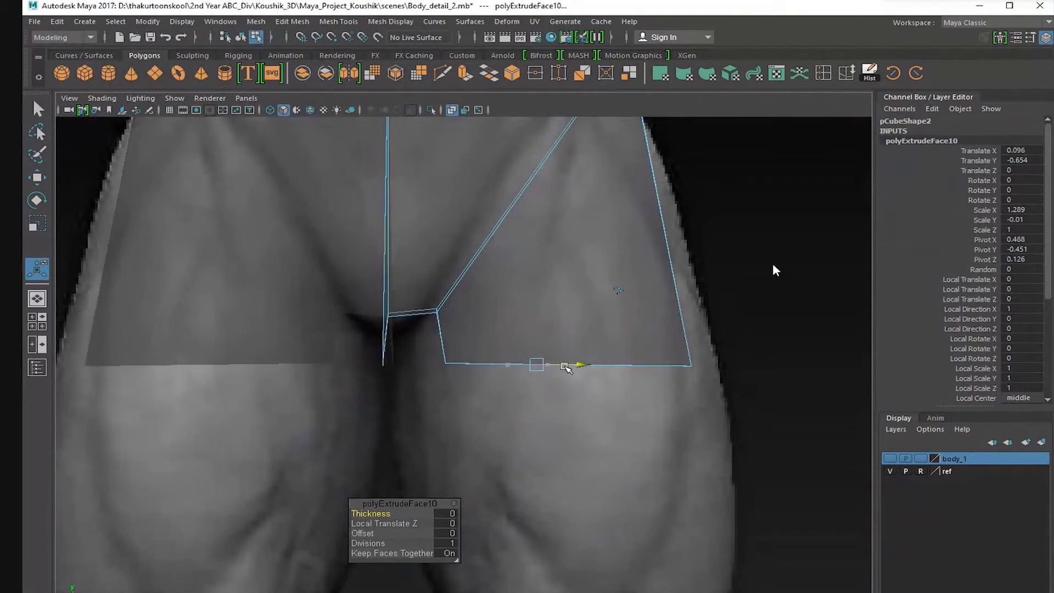
# Delete the leftover inner faces of the thigh extrusion along the centre line at the crotch.
pyautogui.press('space')
pyautogui.press('space')
pyautogui.keyDown('alt'); pyautogui.moveTo(625, 266); pyautogui.dragTo(586, 297); pyautogui.keyUp('alt')
pyautogui.click(745, 235)
pyautogui.keyDown('alt'); pyautogui.moveTo(745, 235); pyautogui.dragTo(738, 252); pyautogui.keyUp('alt')
pyautogui.moveTo(433, 302); pyautogui.dragTo(432, 341, button='right')
pyautogui.click(434, 303)
pyautogui.press('Delete')
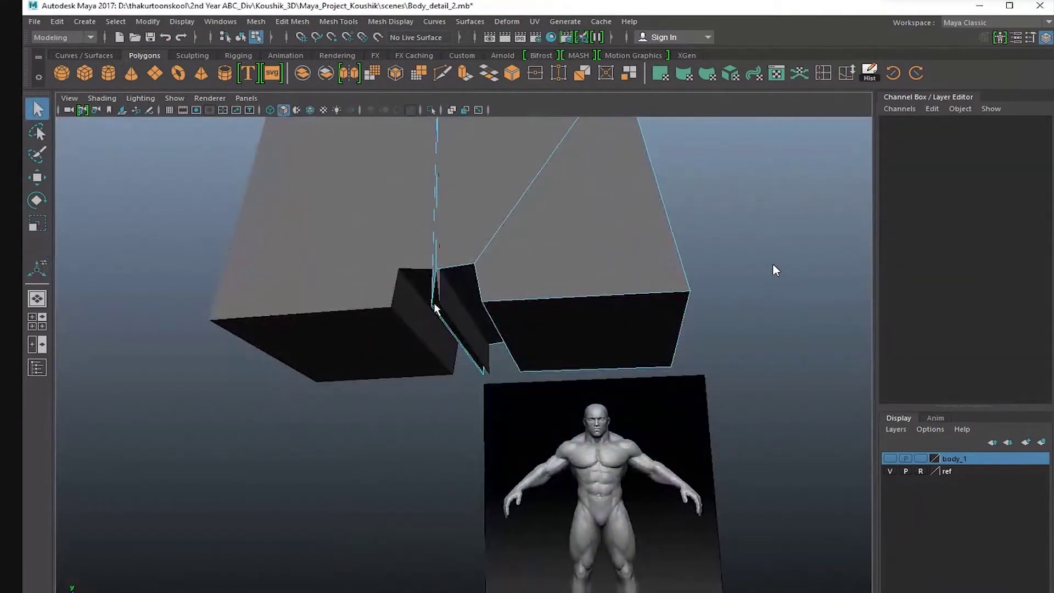
pyautogui.click(433, 303)
pyautogui.press('Delete')
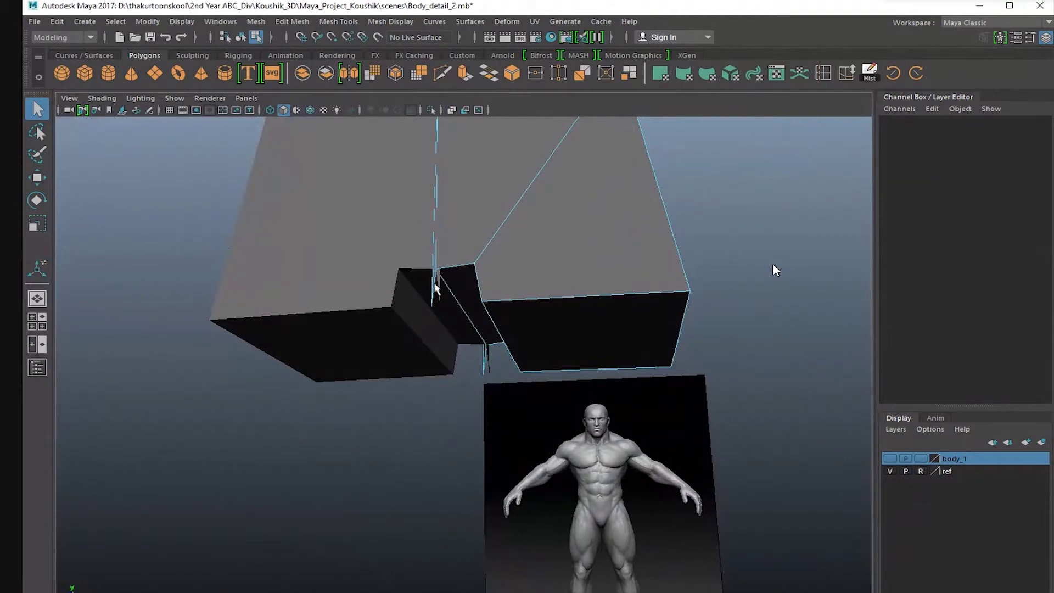
pyautogui.click(434, 283)
pyautogui.press('Delete')
pyautogui.click(492, 370)
pyautogui.press('Delete')
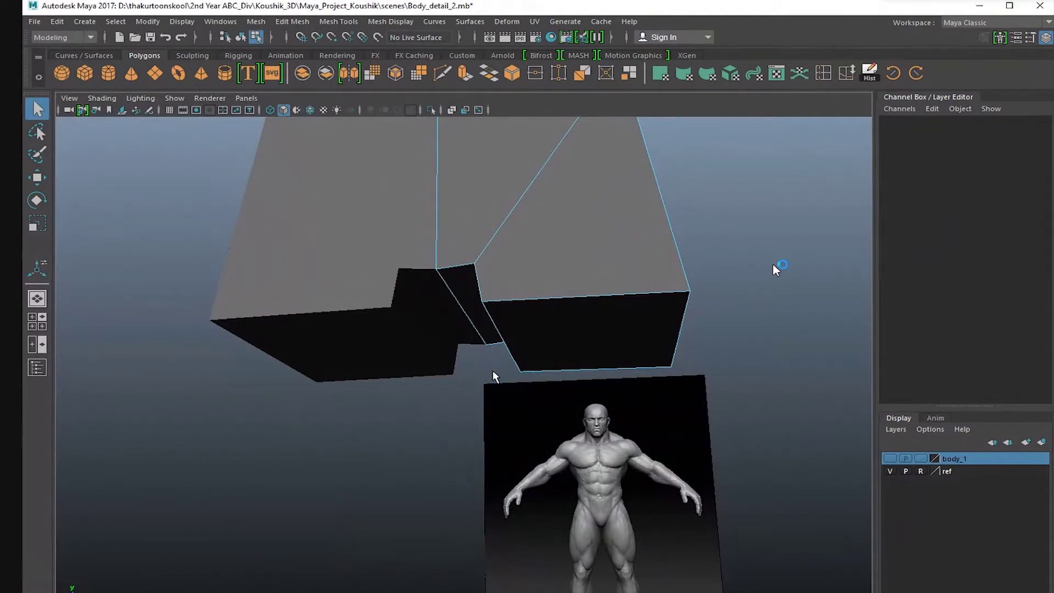
# Undo the last face deletion and remove the remaining stray faces between the legs.
pyautogui.hotkey('ctrl', 'z')
pyautogui.keyDown('alt'); pyautogui.moveTo(486, 367); pyautogui.dragTo(519, 376); pyautogui.keyUp('alt')
pyautogui.press('Delete')
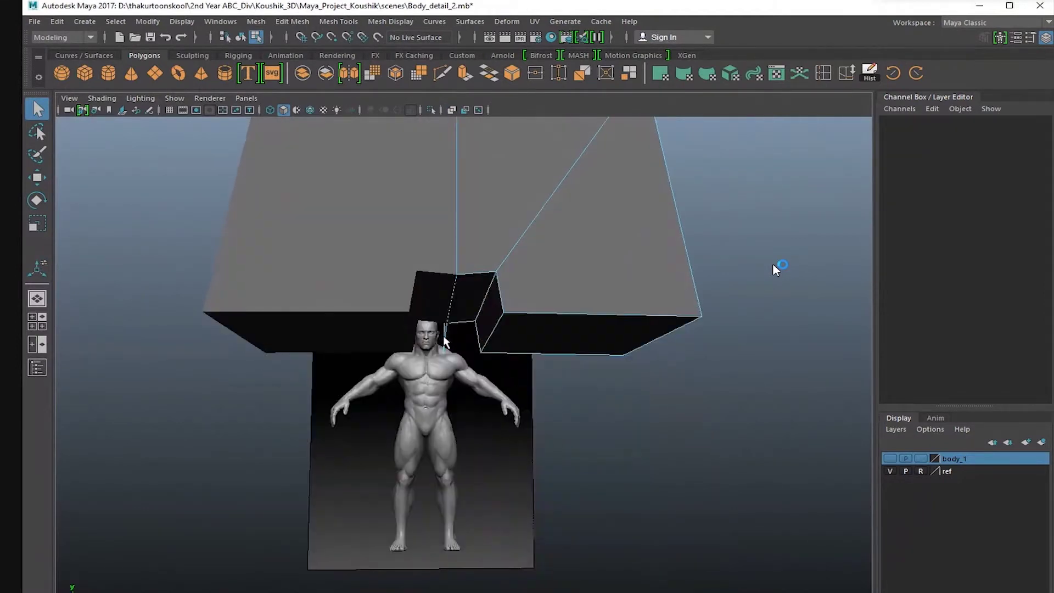
pyautogui.click(443, 337)
pyautogui.press('Delete')
pyautogui.press('3')
pyautogui.keyDown('alt'); pyautogui.moveTo(503, 360); pyautogui.dragTo(496, 396); pyautogui.keyUp('alt')
pyautogui.press('1')
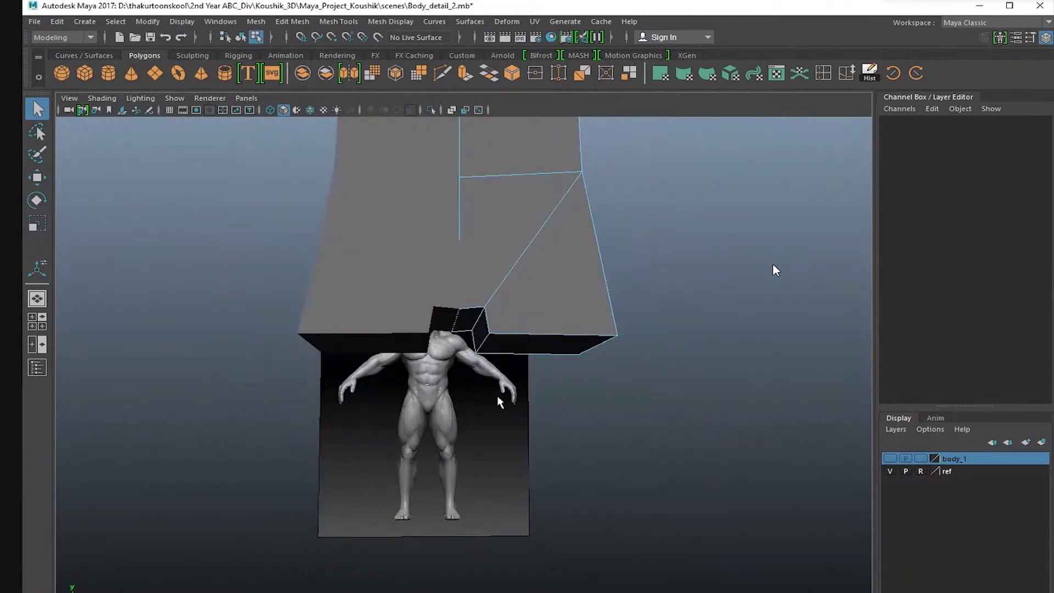
# Move the outer and inner vertices of the thigh's lower end in the front view to match the reference leg outline.
pyautogui.press('space')
pyautogui.press('space')
pyautogui.scroll(1, 509, 457)
pyautogui.keyDown('alt'); pyautogui.moveTo(602, 338); pyautogui.dragTo(536, 368, button='middle'); pyautogui.keyUp('alt')
pyautogui.press('w')
pyautogui.moveTo(668, 378); pyautogui.dragTo(716, 398)
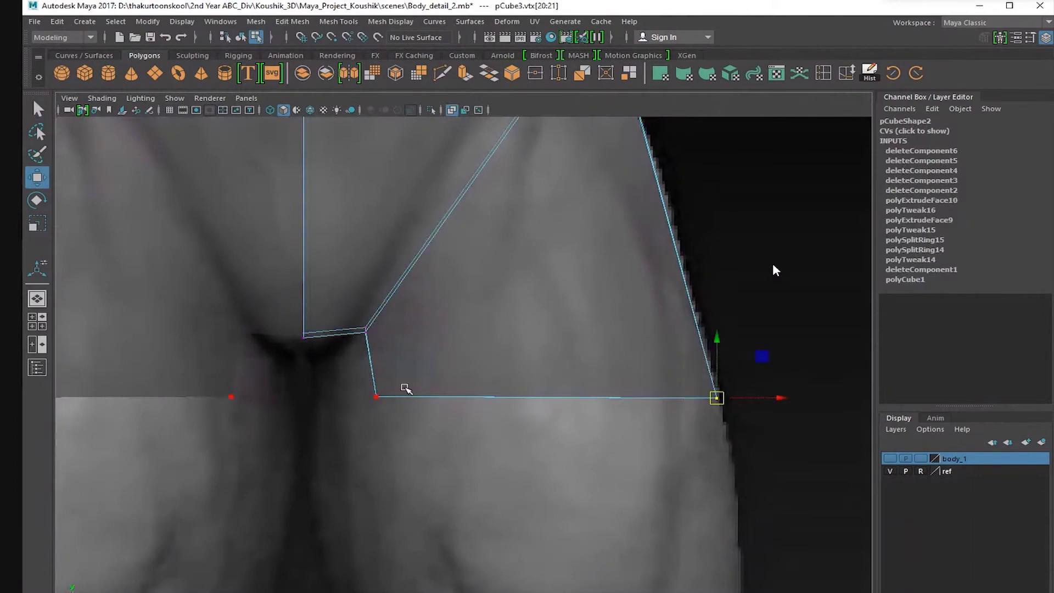
pyautogui.scroll(-7, 362, 411)
pyautogui.keyDown('alt'); pyautogui.moveTo(522, 382); pyautogui.dragTo(522, 456, button='middle'); pyautogui.keyUp('alt')
# Shift the lower pelvis and thigh vertices in the side view to match the reference upper leg and buttock.
pyautogui.press('space')
pyautogui.press('space')
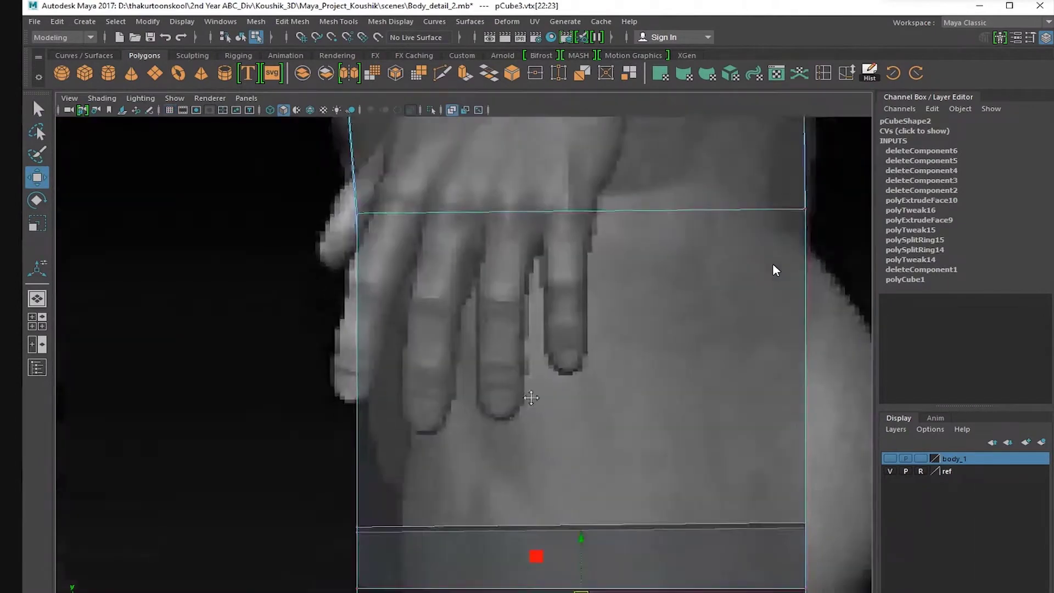
pyautogui.scroll(-8, 527, 398)
pyautogui.scroll(3, 432, 381)
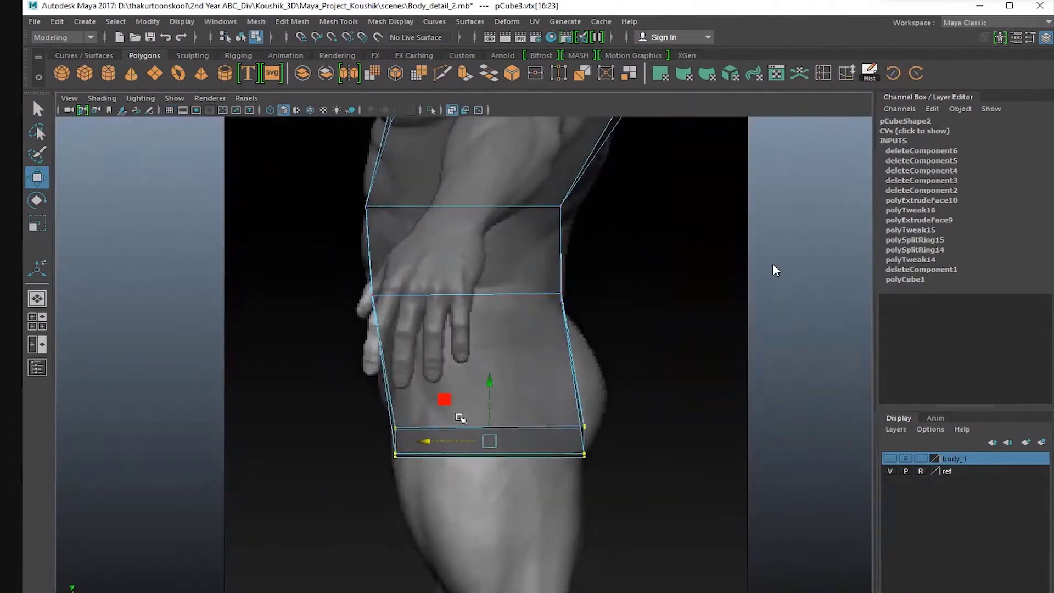
pyautogui.scroll(1, 460, 418)
pyautogui.moveTo(589, 416); pyautogui.dragTo(624, 456)
# Reposition the crotch vertices in depth and height to shape the transition between pelvis and inner thigh.
pyautogui.press('space')
pyautogui.press('space')
pyautogui.keyDown('alt'); pyautogui.moveTo(663, 303); pyautogui.dragTo(432, 317); pyautogui.keyUp('alt')
pyautogui.scroll(-4, 569, 341)
pyautogui.keyDown('alt'); pyautogui.moveTo(433, 317); pyautogui.dragTo(421, 328); pyautogui.keyUp('alt')
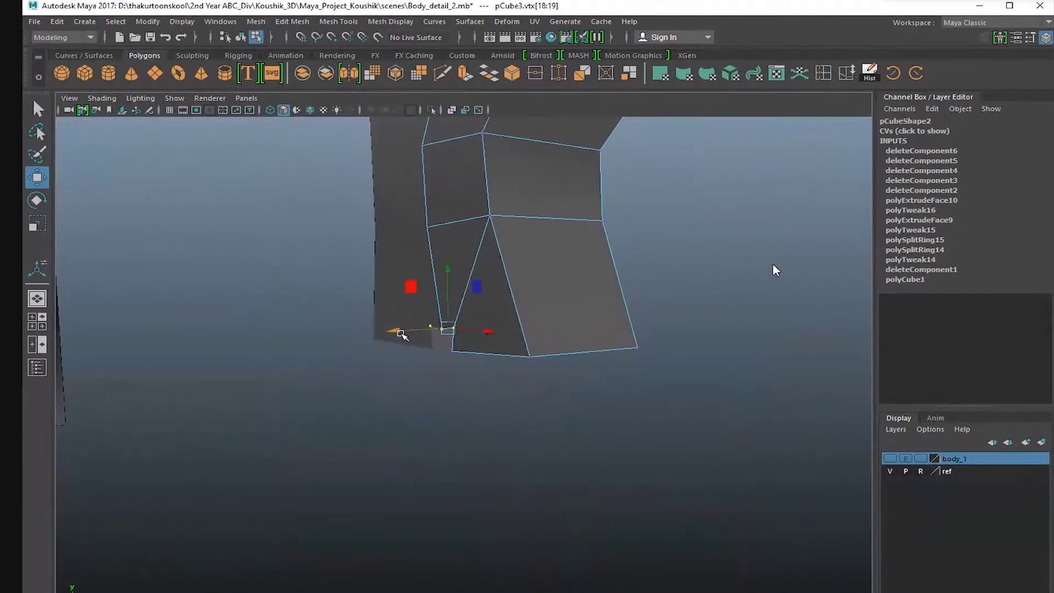
pyautogui.keyDown('alt'); pyautogui.moveTo(540, 384); pyautogui.dragTo(522, 329); pyautogui.keyUp('alt')
pyautogui.press('space')
pyautogui.press('space')
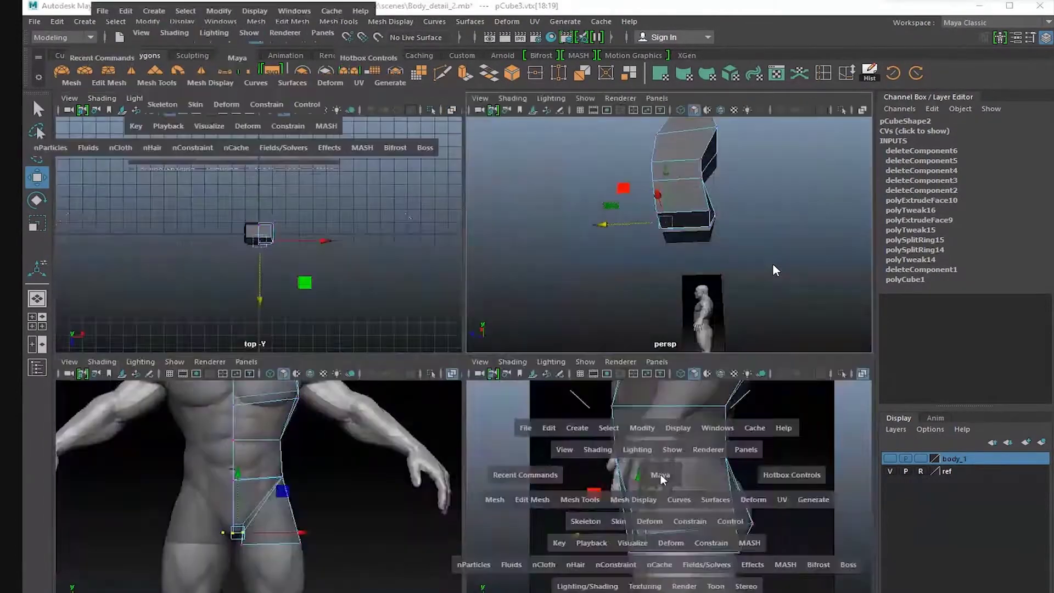
pyautogui.keyDown('alt'); pyautogui.moveTo(576, 455); pyautogui.dragTo(570, 386, button='middle'); pyautogui.keyUp('alt')
pyautogui.keyDown('alt'); pyautogui.moveTo(569, 386); pyautogui.dragTo(653, 333, button='right'); pyautogui.keyUp('alt')
pyautogui.press('space')
pyautogui.press('space')
pyautogui.moveTo(571, 349); pyautogui.dragTo(570, 291)
# Extrude the thigh's bottom face down the reference leg in the front view, with Translate Y -0.63.
pyautogui.moveTo(487, 244); pyautogui.dragTo(487, 277, button='right')
pyautogui.click(487, 278)
pyautogui.press('space')
pyautogui.press('space')
pyautogui.keyDown('alt'); pyautogui.moveTo(456, 472); pyautogui.dragTo(493, 373, button='middle'); pyautogui.keyUp('alt')
pyautogui.keyDown('alt'); pyautogui.moveTo(494, 373); pyautogui.dragTo(529, 300, button='right'); pyautogui.keyUp('alt')
pyautogui.hotkey('ctrl', 'e')
pyautogui.keyDown('alt'); pyautogui.moveTo(615, 285); pyautogui.dragTo(606, 168, button='middle'); pyautogui.keyUp('alt')
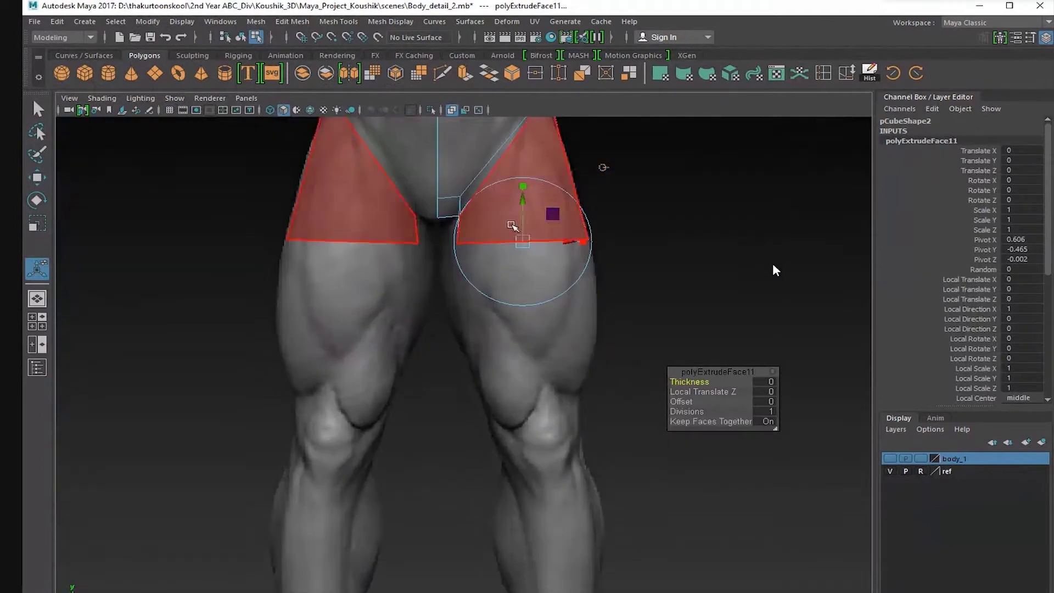
pyautogui.moveTo(524, 220); pyautogui.dragTo(531, 279)
# Extend the thigh extrusion to Translate Y -0.897 and taper its depth to Scale Z 0.727 to fit above the knee.
pyautogui.press('space')
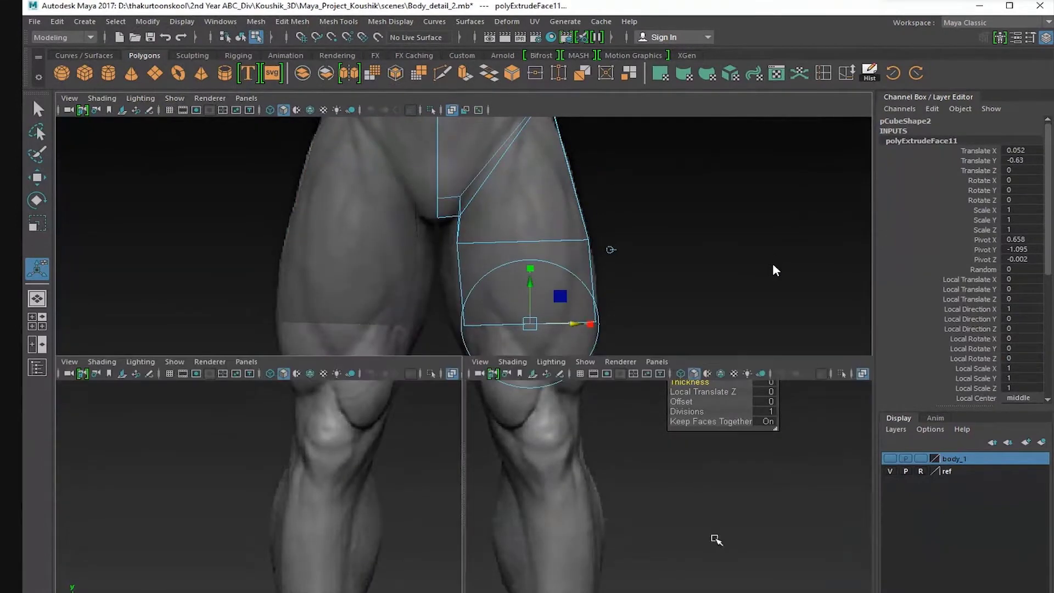
pyautogui.keyDown('alt'); pyautogui.moveTo(717, 538); pyautogui.dragTo(705, 445, button='middle'); pyautogui.keyUp('alt')
pyautogui.moveTo(622, 472); pyautogui.dragTo(633, 474)
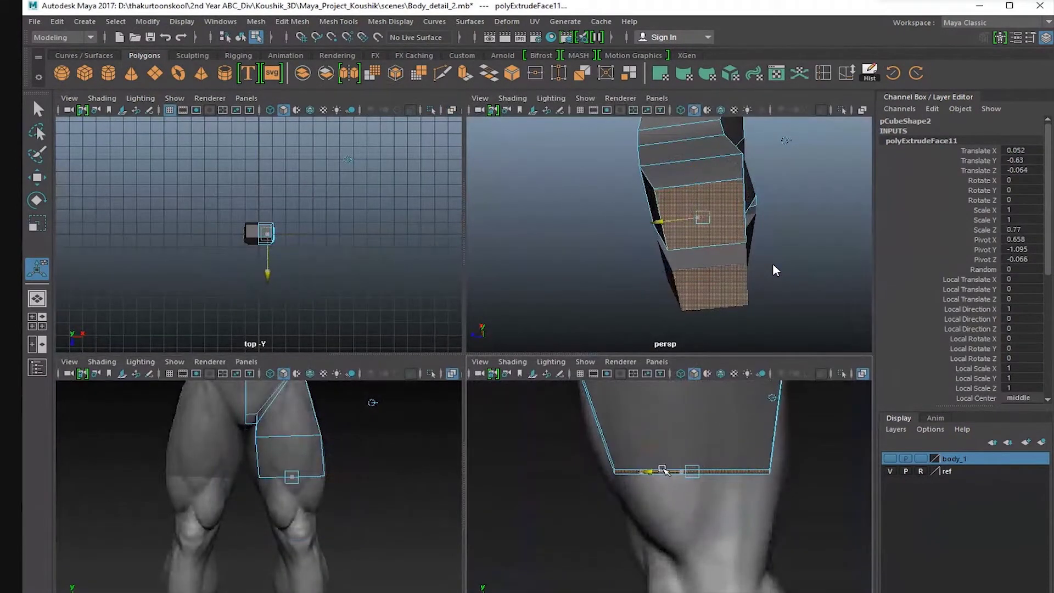
pyautogui.moveTo(649, 472); pyautogui.dragTo(650, 472)
pyautogui.moveTo(656, 473)
pyautogui.keyDown('alt'); pyautogui.mouseDown(button='right')
pyautogui.moveTo(635, 445)
pyautogui.moveTo(669, 473)
pyautogui.mouseUp(button='right'); pyautogui.keyUp('alt')
pyautogui.keyDown('alt'); pyautogui.moveTo(670, 474); pyautogui.dragTo(679, 462, button='middle'); pyautogui.keyUp('alt')
pyautogui.moveTo(639, 420); pyautogui.dragTo(638, 441)
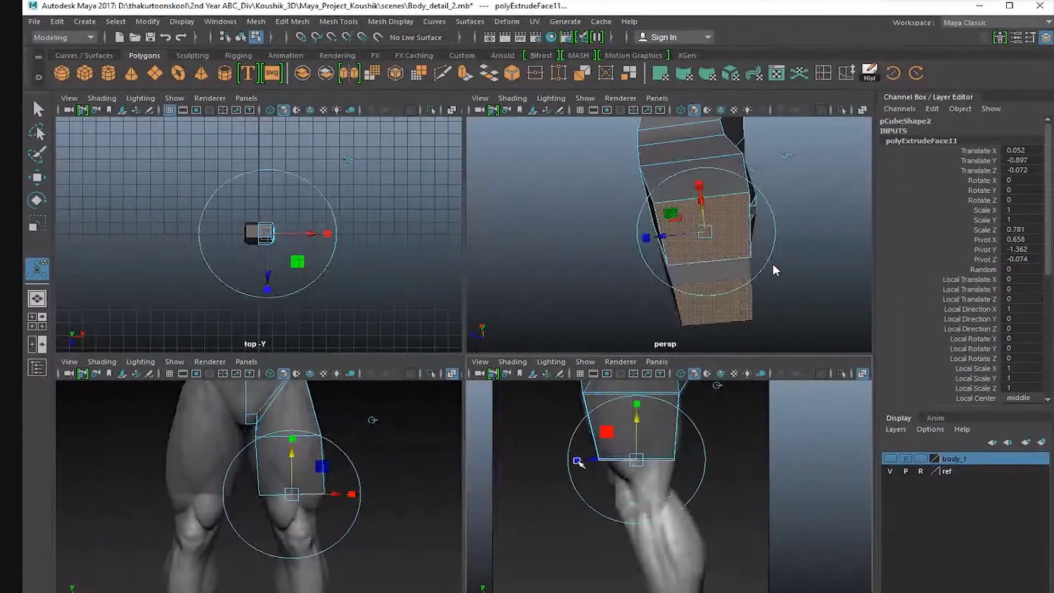
pyautogui.moveTo(576, 460); pyautogui.dragTo(580, 460)
pyautogui.keyDown('alt'); pyautogui.moveTo(339, 503); pyautogui.dragTo(352, 473, button='middle'); pyautogui.keyUp('alt')
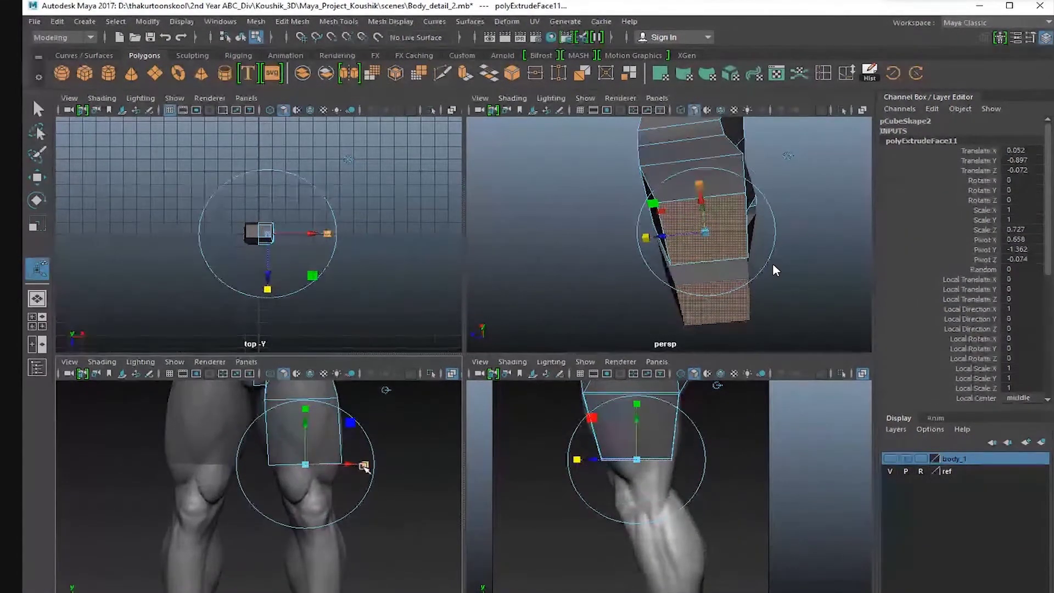
# Extrude the thigh's bottom face down to the knee with Local Translate Z 0.539 and narrow it to Local Scale X 0.676.
pyautogui.hotkey('ctrl', 'e')
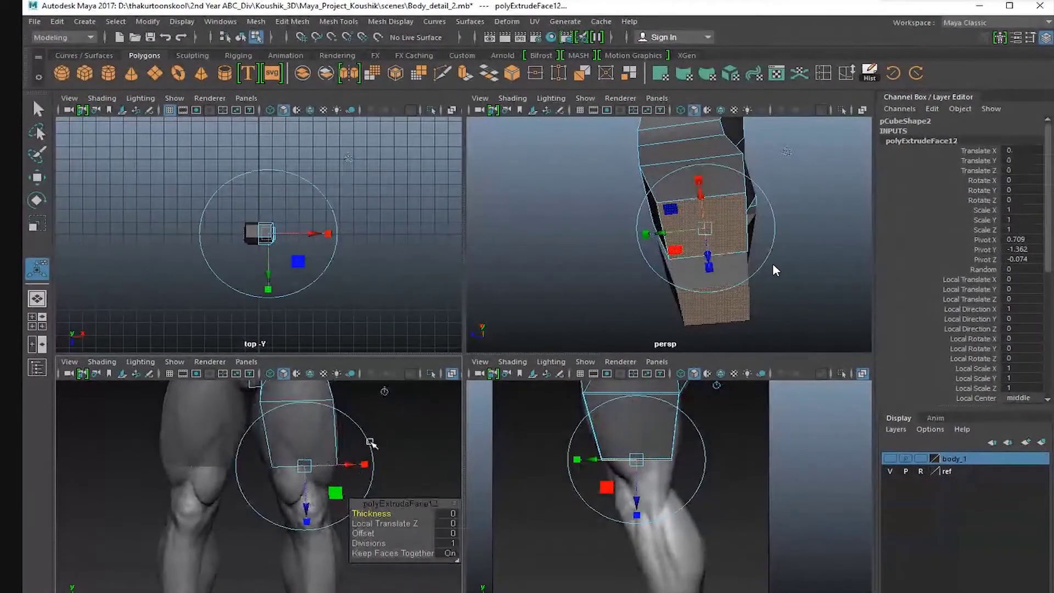
pyautogui.hotkey('ctrl', 'z')
pyautogui.hotkey('ctrl', 'e')
pyautogui.moveTo(306, 508); pyautogui.dragTo(306, 542)
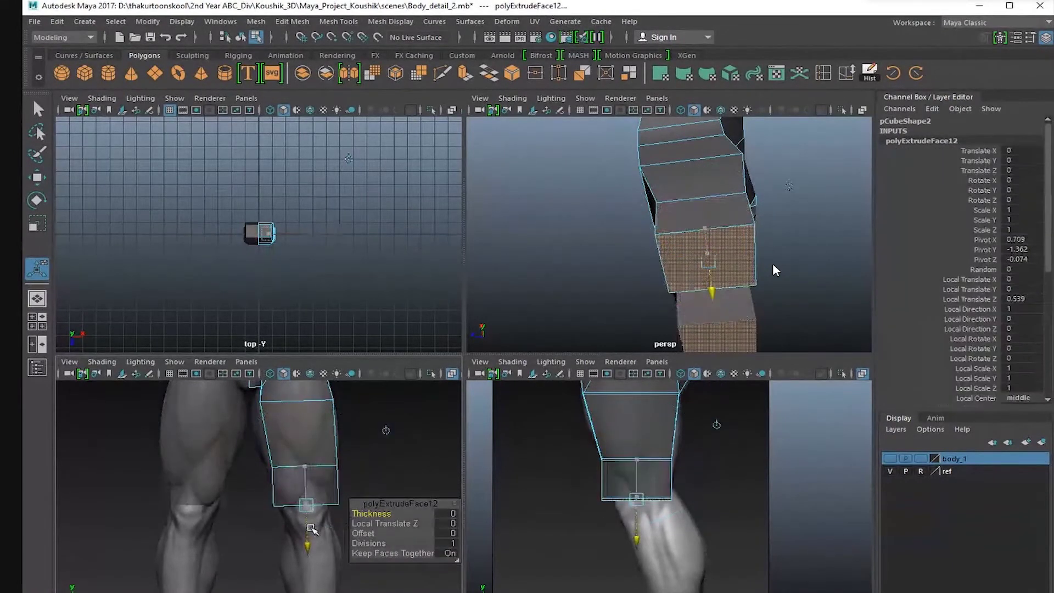
pyautogui.keyDown('alt'); pyautogui.moveTo(306, 542); pyautogui.dragTo(288, 516, button='middle'); pyautogui.keyUp('alt')
pyautogui.scroll(3, 287, 517)
pyautogui.keyDown('alt'); pyautogui.moveTo(339, 464); pyautogui.dragTo(338, 447, button='middle'); pyautogui.keyUp('alt')
pyautogui.moveTo(354, 451); pyautogui.dragTo(347, 451)
pyautogui.keyDown('alt'); pyautogui.moveTo(613, 509); pyautogui.dragTo(624, 488, button='middle'); pyautogui.keyUp('alt')
pyautogui.scroll(2, 624, 487)
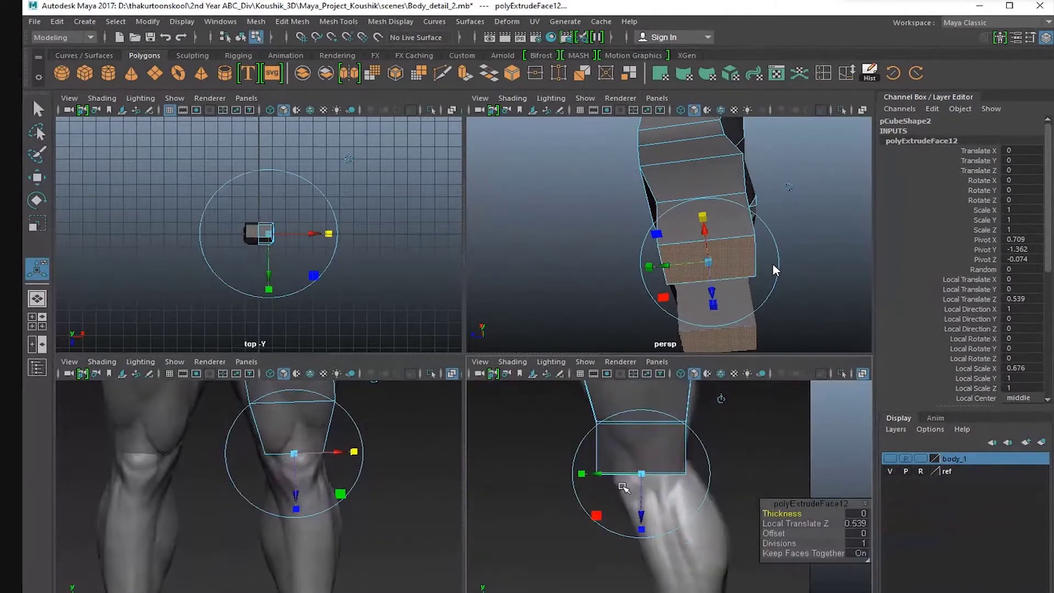
# Move the knee-end vertices in the side view to follow the slanted contour of the reference knee.
pyautogui.press('F9')
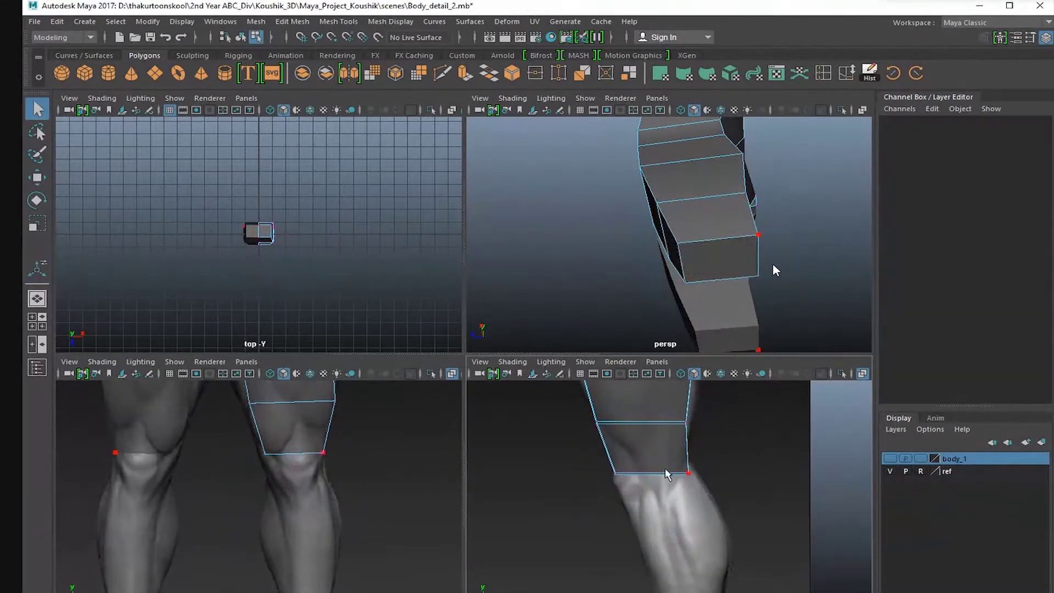
pyautogui.moveTo(664, 467); pyautogui.dragTo(712, 490)
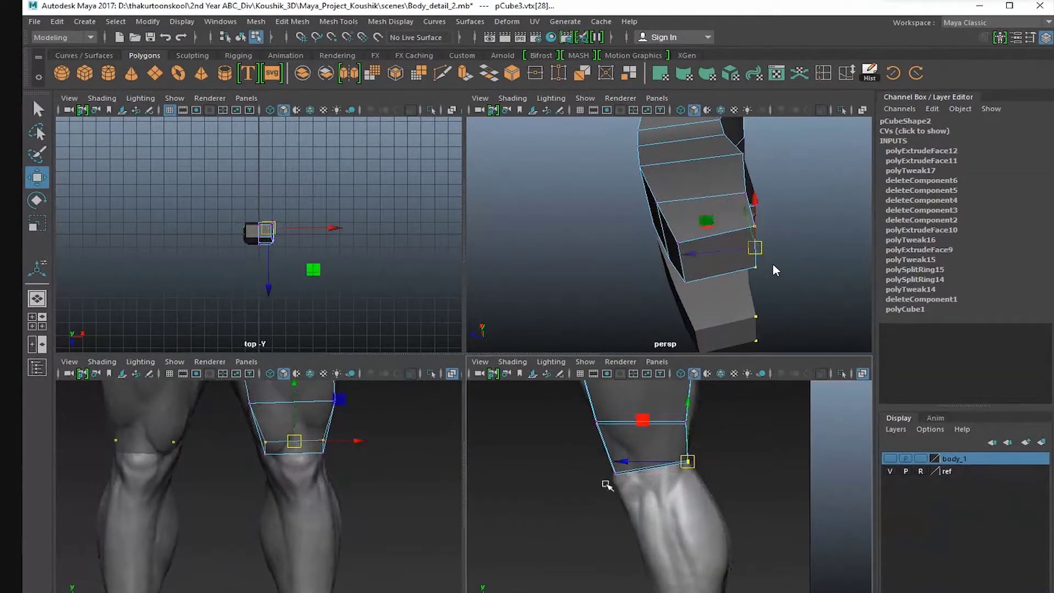
pyautogui.keyDown('alt'); pyautogui.moveTo(606, 485); pyautogui.dragTo(623, 472, button='middle'); pyautogui.keyUp('alt')
# Extrude the knee's bottom face by Local Translate Z 0.312 and fit its vertices to the upper calf in the side view.
pyautogui.press('F11')
pyautogui.click(713, 264)
pyautogui.keyDown('alt'); pyautogui.moveTo(713, 267); pyautogui.dragTo(726, 231); pyautogui.keyUp('alt')
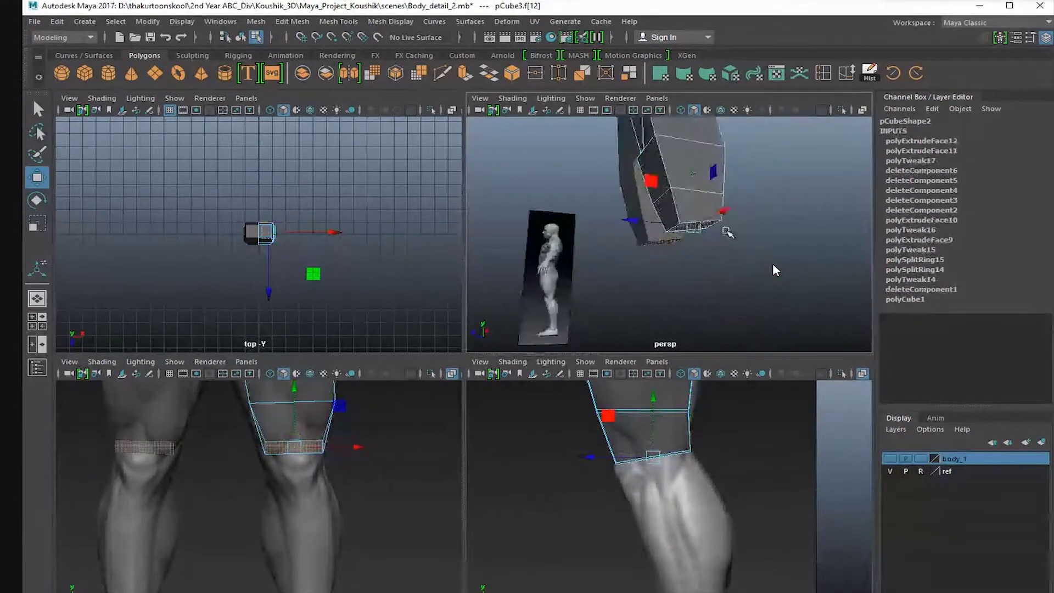
pyautogui.hotkey('ctrl', 'e')
pyautogui.press('space')
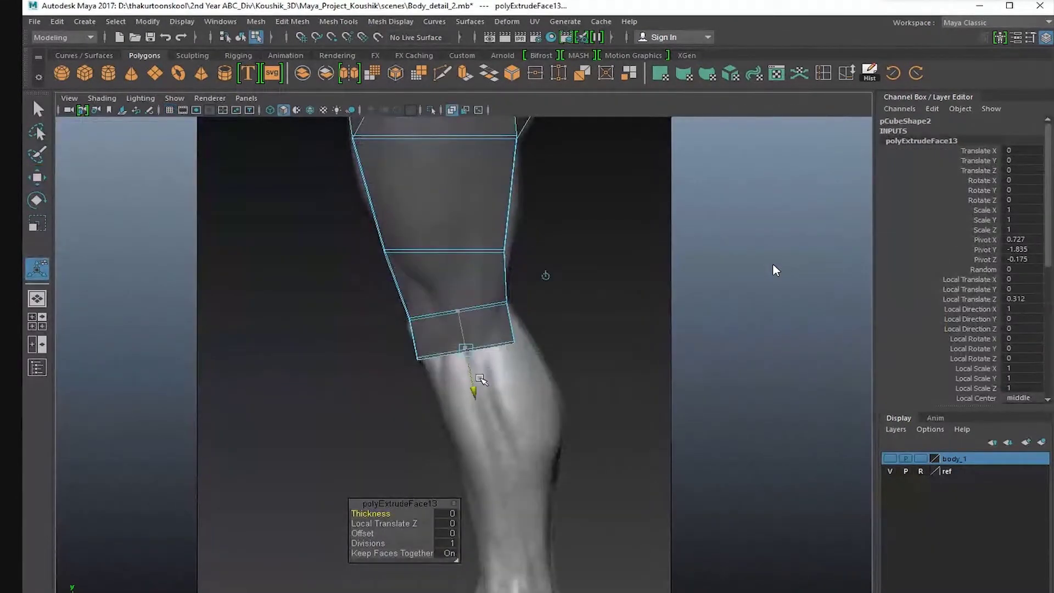
pyautogui.click(552, 343)
pyautogui.press('F9')
pyautogui.moveTo(494, 337); pyautogui.dragTo(532, 390)
pyautogui.press('w')
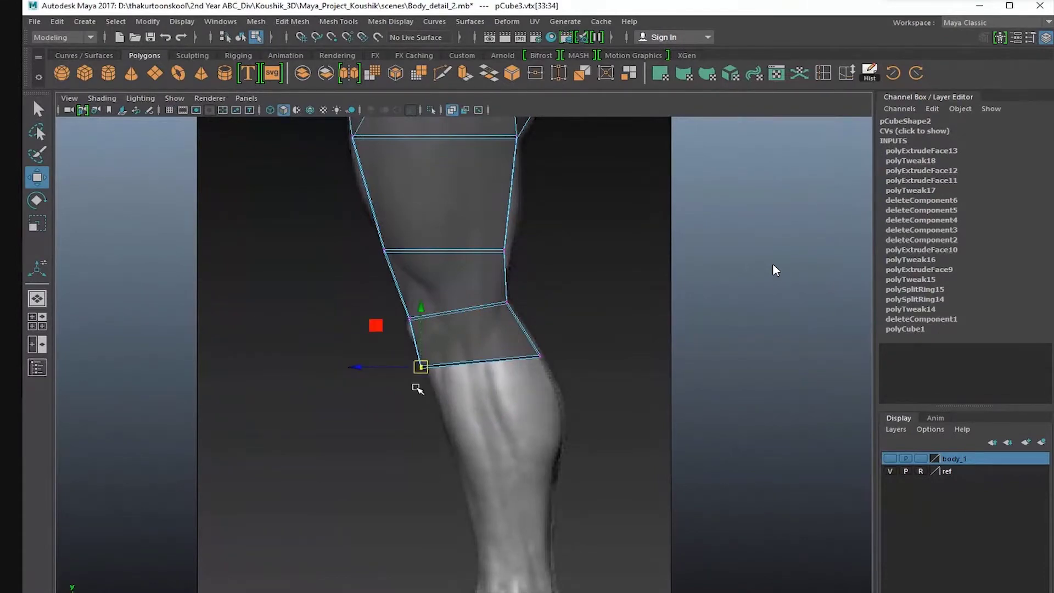
# Shift the outer vertices just below the knee outward in the front view to match the reference leg.
pyautogui.press('space')
pyautogui.press('space')
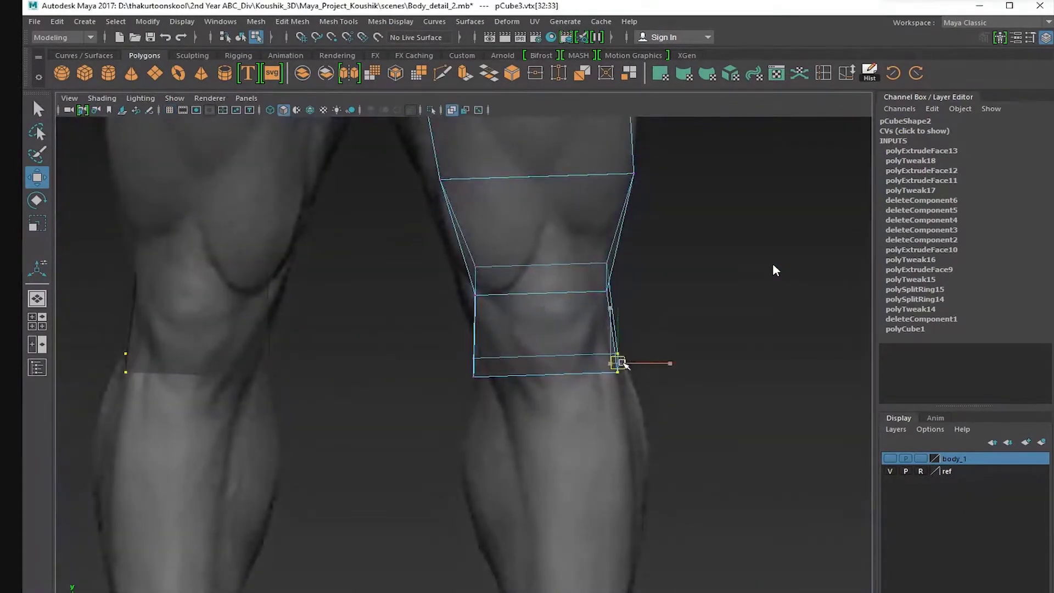
pyautogui.moveTo(622, 362); pyautogui.dragTo(624, 362)
# Extrude the face below the knee down to the reference ankle in the front view and narrow its width to Scale X 0.689.
pyautogui.press('space')
pyautogui.press('space')
pyautogui.keyDown('alt'); pyautogui.moveTo(630, 274); pyautogui.dragTo(552, 323); pyautogui.keyUp('alt')
pyautogui.click(508, 328)
pyautogui.press('space')
pyautogui.scroll(-3, 393, 472)
pyautogui.press('space')
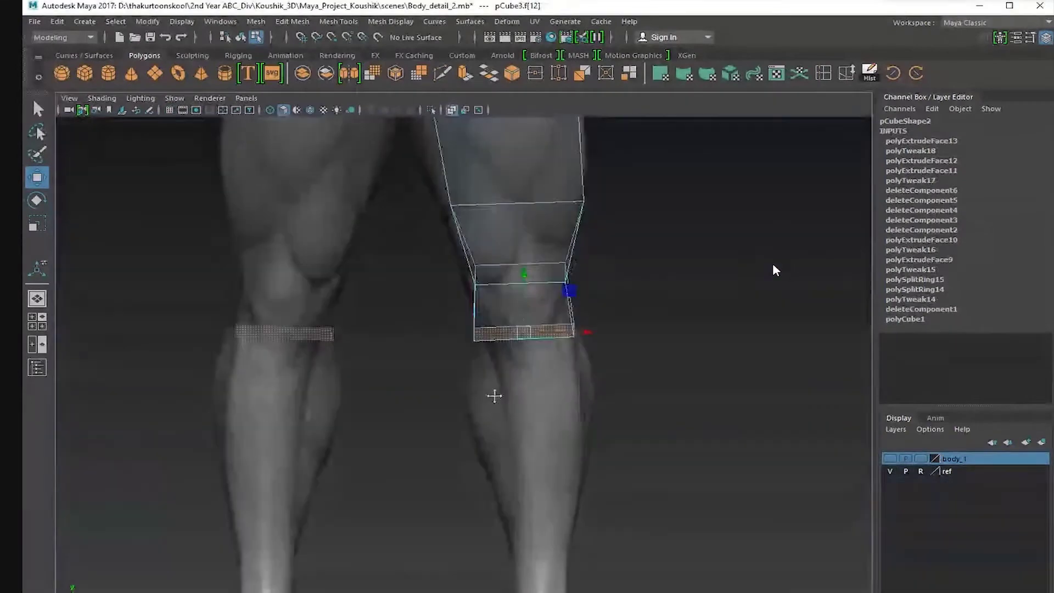
pyautogui.scroll(-5, 494, 396)
pyautogui.hotkey('ctrl', 'e')
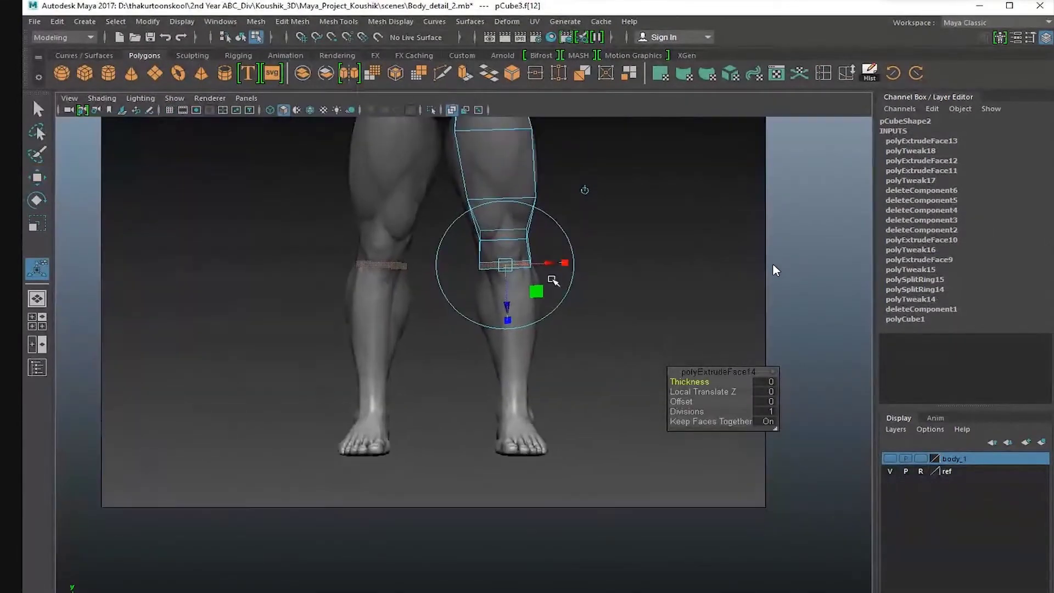
pyautogui.moveTo(506, 226); pyautogui.dragTo(511, 417)
pyautogui.scroll(2, 604, 384)
pyautogui.keyDown('alt'); pyautogui.moveTo(607, 383); pyautogui.dragTo(598, 298, button='middle'); pyautogui.keyUp('alt')
pyautogui.scroll(2, 597, 299)
pyautogui.moveTo(579, 336); pyautogui.dragTo(565, 338)
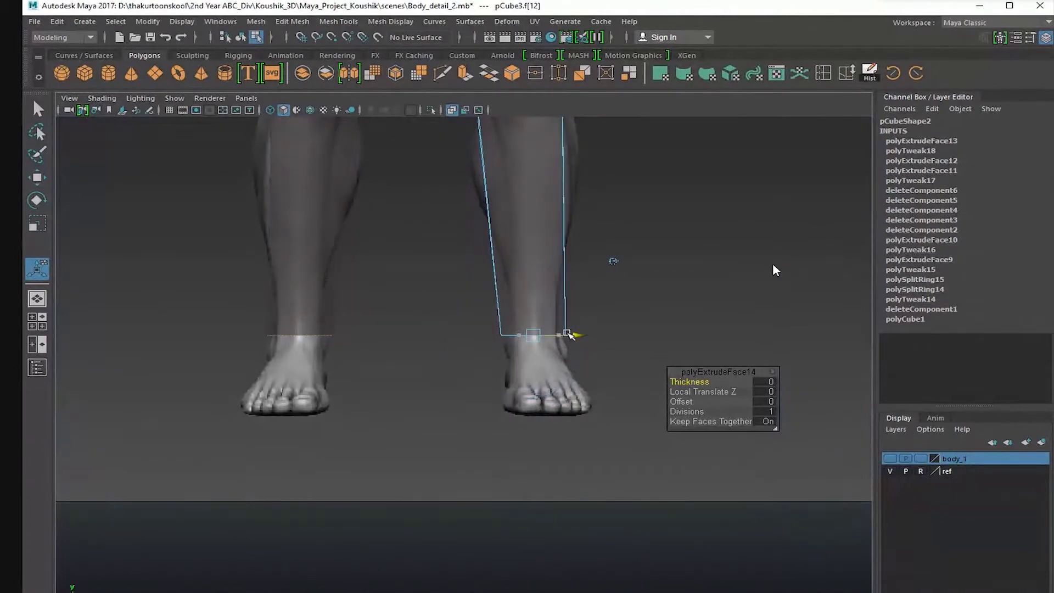
# Taper the ankle end's depth to Scale Z 0.596 and shift it to fit the reference ankle in the side view.
pyautogui.press('space')
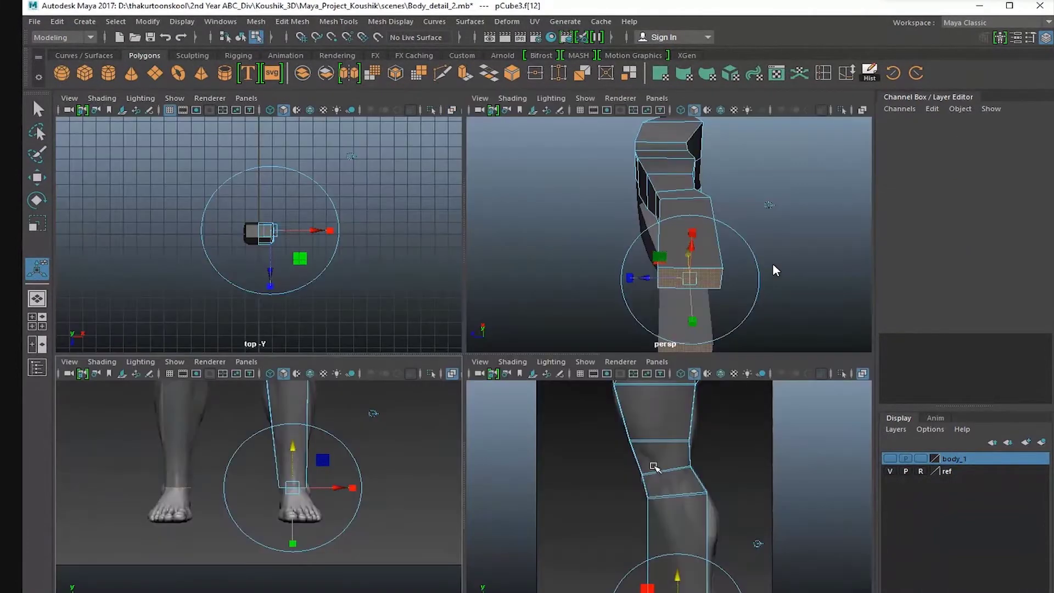
pyautogui.press('space')
pyautogui.moveTo(482, 324)
pyautogui.mouseDown()
pyautogui.moveTo(498, 317)
pyautogui.moveTo(464, 317)
pyautogui.moveTo(494, 317)
pyautogui.mouseUp()
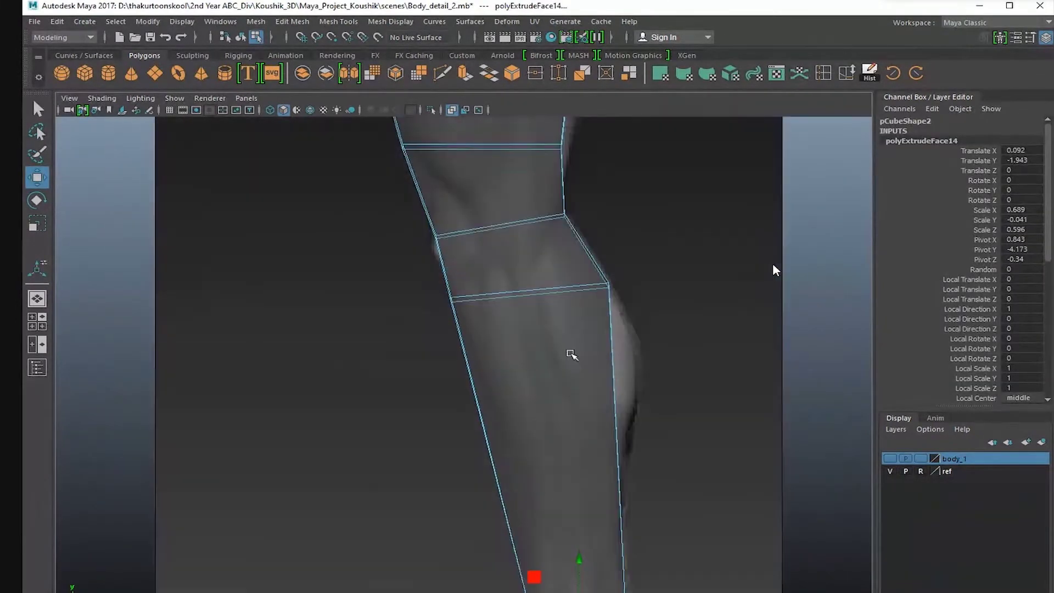
# Insert an edge loop across the upper lower leg and pull its rear vertices back to the calf bulge.
pyautogui.click(829, 75)
pyautogui.keyDown('ctrl'); pyautogui.click(613, 299); pyautogui.keyUp('ctrl')
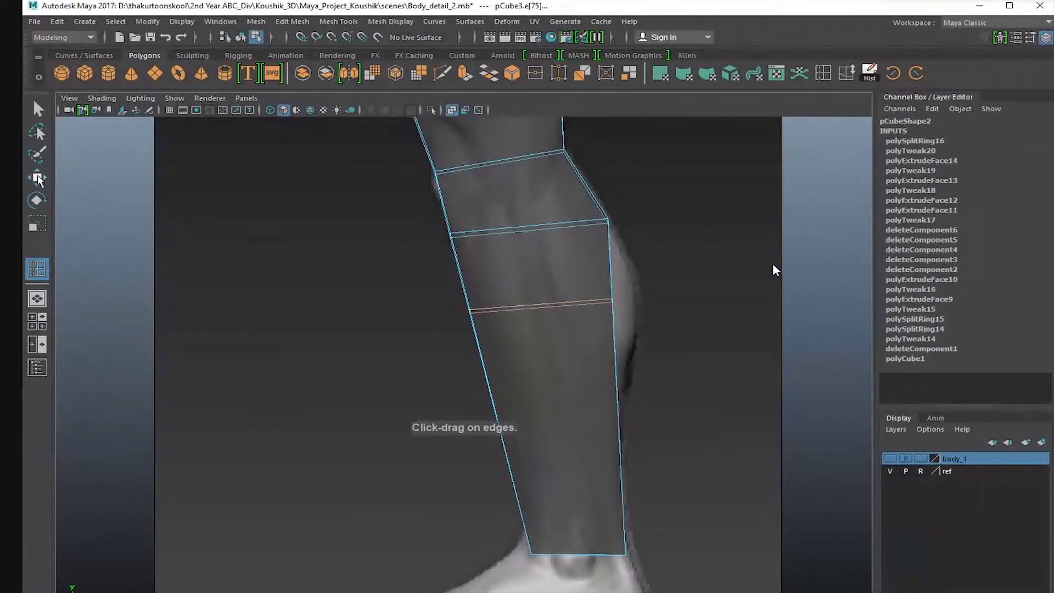
pyautogui.moveTo(593, 280); pyautogui.dragTo(631, 318)
pyautogui.moveTo(612, 299); pyautogui.dragTo(640, 297)
pyautogui.keyDown('alt'); pyautogui.moveTo(640, 297); pyautogui.dragTo(650, 380, button='middle'); pyautogui.keyUp('alt')
# Reposition the vertices above and below the knee in the side view to match the reference knee's front and back contours.
pyautogui.moveTo(596, 282); pyautogui.dragTo(648, 328)
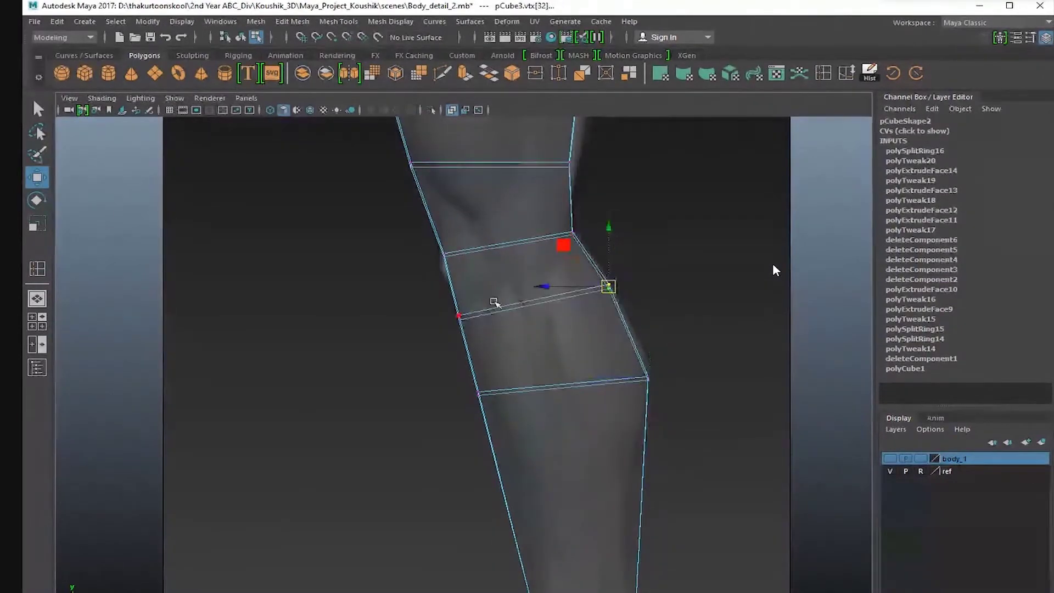
pyautogui.moveTo(494, 303); pyautogui.dragTo(442, 331)
pyautogui.moveTo(459, 317); pyautogui.dragTo(462, 310)
pyautogui.keyDown('alt'); pyautogui.moveTo(462, 309); pyautogui.dragTo(488, 375, button='middle'); pyautogui.keyUp('alt')
pyautogui.moveTo(520, 303); pyautogui.dragTo(452, 333)
pyautogui.keyDown('alt'); pyautogui.moveTo(599, 297); pyautogui.dragTo(616, 372, button='middle'); pyautogui.keyUp('alt')
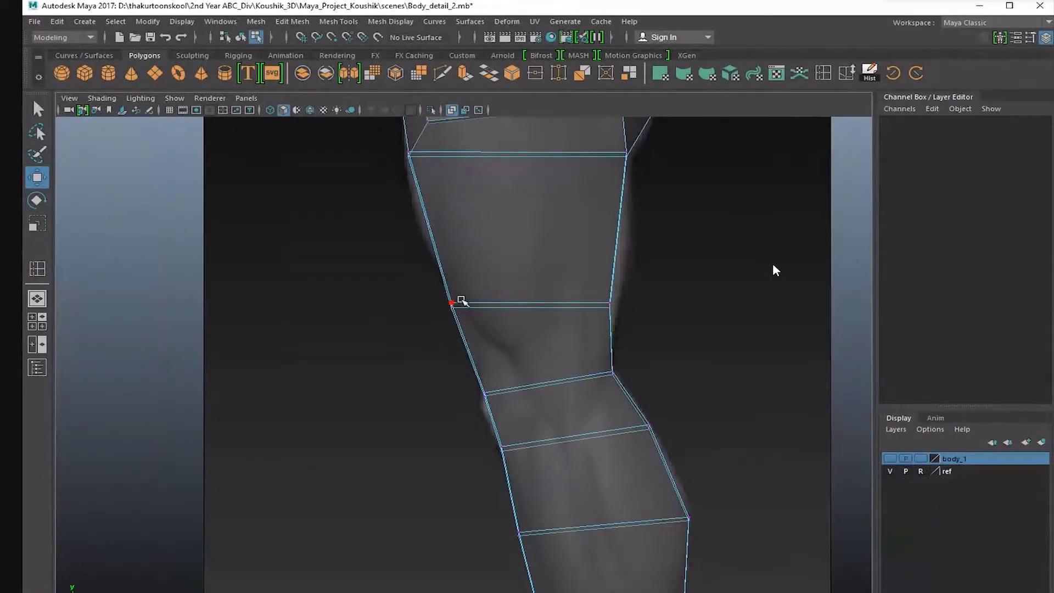
pyautogui.moveTo(462, 299); pyautogui.dragTo(438, 321)
pyautogui.moveTo(450, 310); pyautogui.dragTo(463, 331)
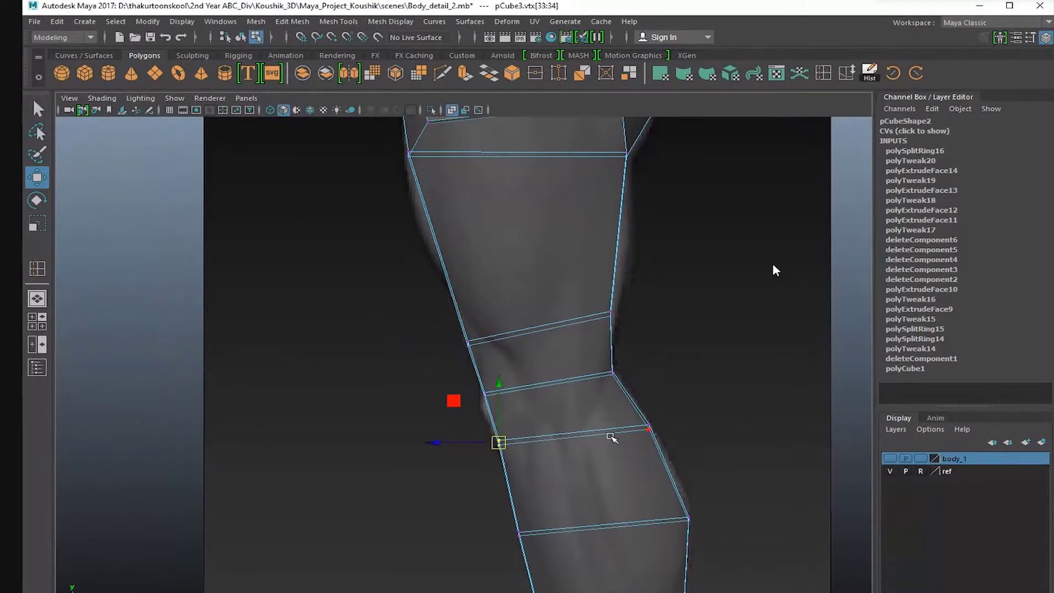
# Raise the rear calf vertices slightly in the side view to match the fullest part of the reference calf.
pyautogui.keyDown('alt'); pyautogui.moveTo(662, 471); pyautogui.dragTo(667, 389, button='middle'); pyautogui.keyUp('alt')
pyautogui.moveTo(673, 416); pyautogui.dragTo(709, 457)
pyautogui.moveTo(693, 438); pyautogui.dragTo(694, 428)
pyautogui.keyDown('alt'); pyautogui.moveTo(622, 551); pyautogui.dragTo(611, 423, button='middle'); pyautogui.keyUp('alt')
# Spread the calf loop's outer and inner vertices in the front view to match the reference calf width.
pyautogui.press('space')
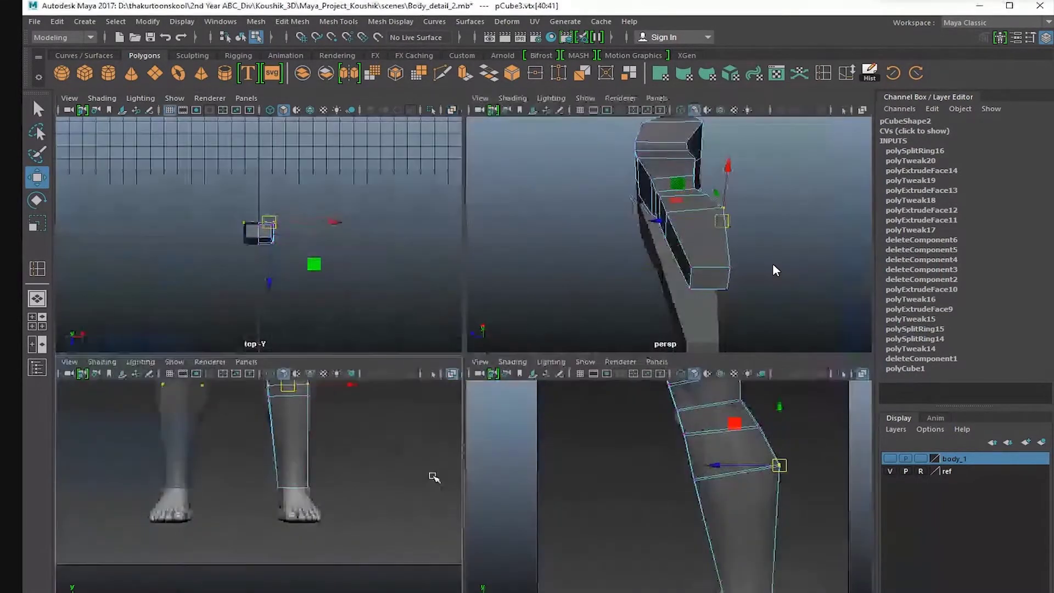
pyautogui.press('space')
pyautogui.keyDown('alt'); pyautogui.moveTo(582, 219); pyautogui.dragTo(618, 466, button='middle'); pyautogui.keyUp('alt')
pyautogui.scroll(5, 659, 418)
pyautogui.moveTo(754, 367); pyautogui.dragTo(784, 372)
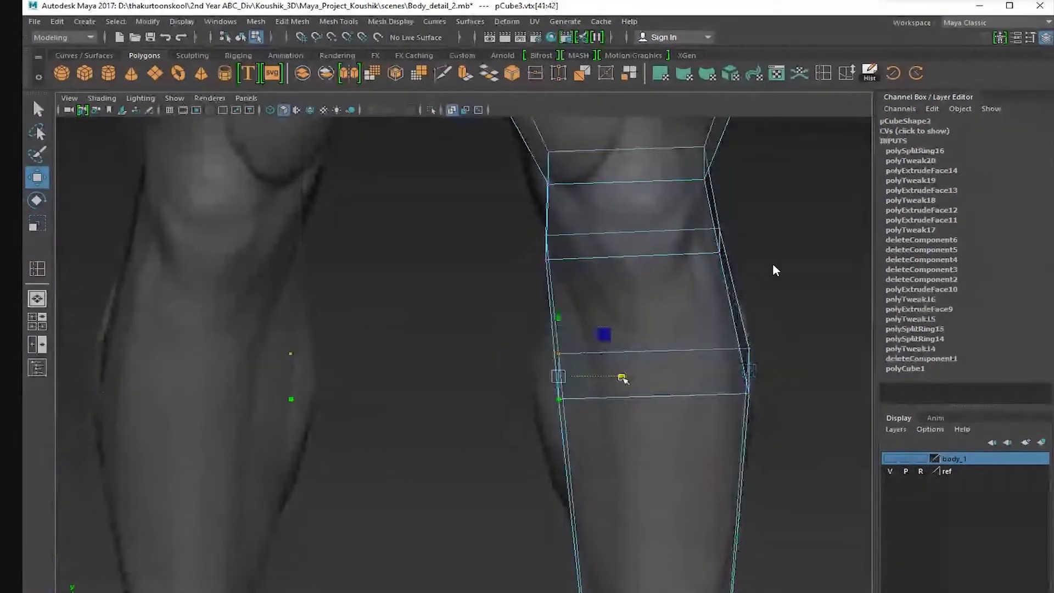
pyautogui.keyDown('alt'); pyautogui.moveTo(600, 402); pyautogui.dragTo(532, 537, button='middle'); pyautogui.keyUp('alt')
pyautogui.scroll(1, 562, 334)
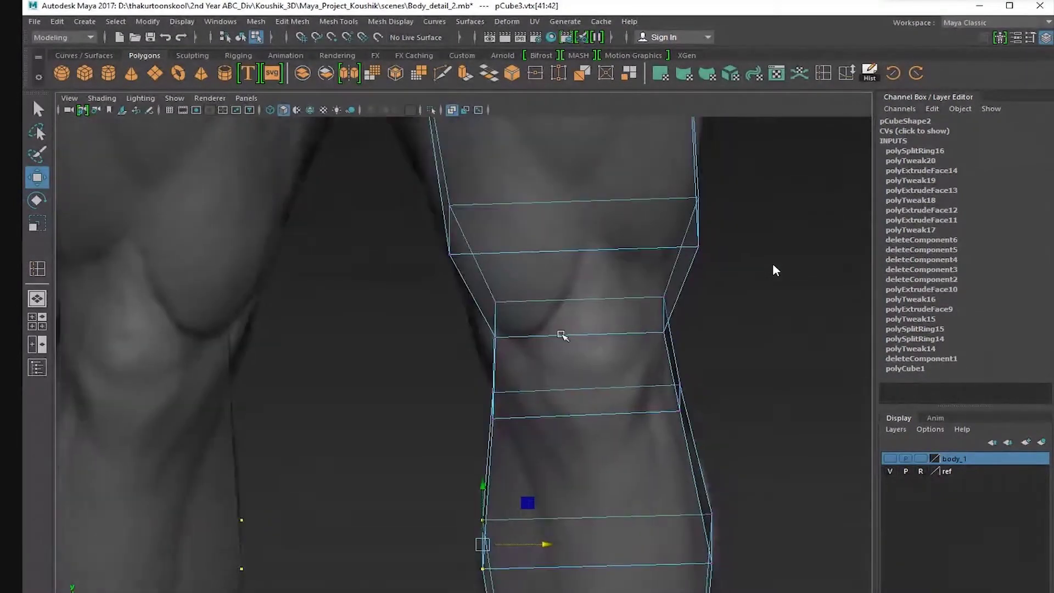
# Shift the rear lower-thigh vertices sideways in the front view to fit the reference leg above the knee.
pyautogui.keyDown('alt'); pyautogui.moveTo(561, 334); pyautogui.dragTo(536, 406, button='middle'); pyautogui.keyUp('alt')
pyautogui.moveTo(637, 302); pyautogui.dragTo(661, 322)
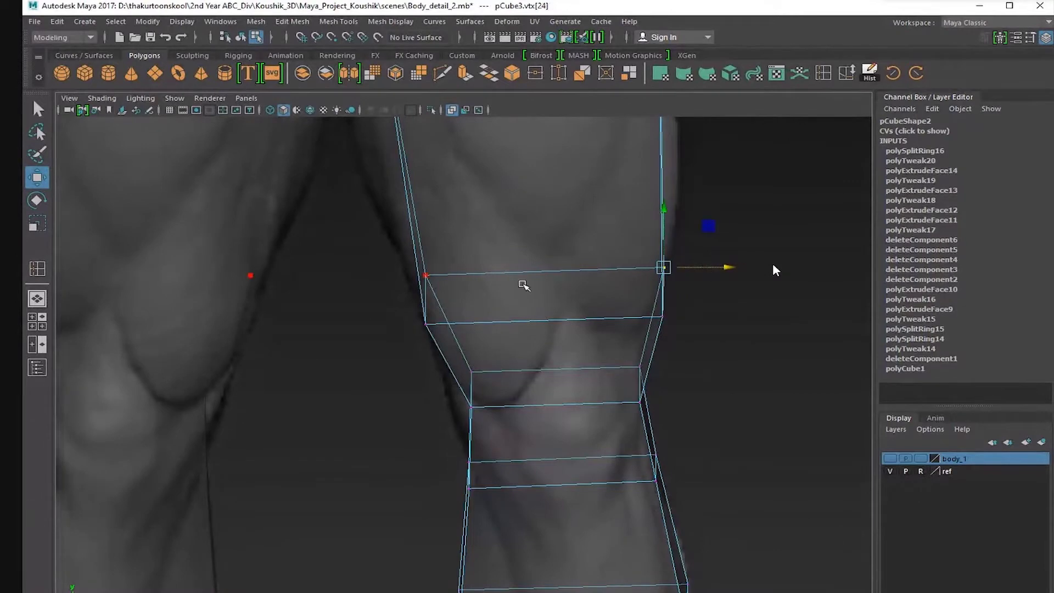
pyautogui.press('space')
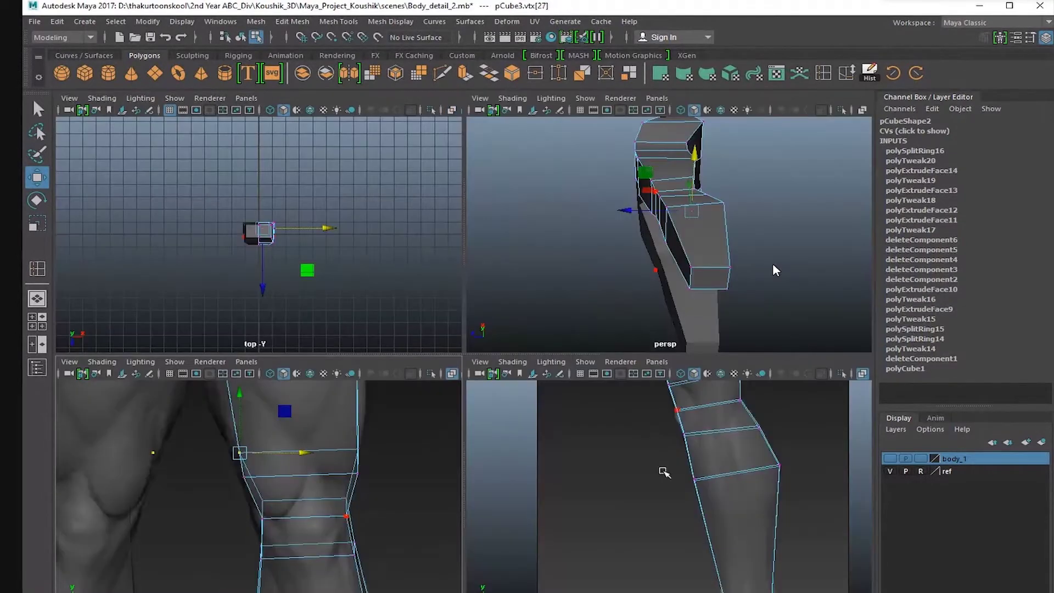
# Extrude the ankle's bottom face down toward the sole in the side view with Local Translate Z 0.449.
pyautogui.press('space')
pyautogui.keyDown('alt'); pyautogui.moveTo(607, 329); pyautogui.dragTo(548, 291); pyautogui.keyUp('alt')
pyautogui.press('space')
pyautogui.press('space')
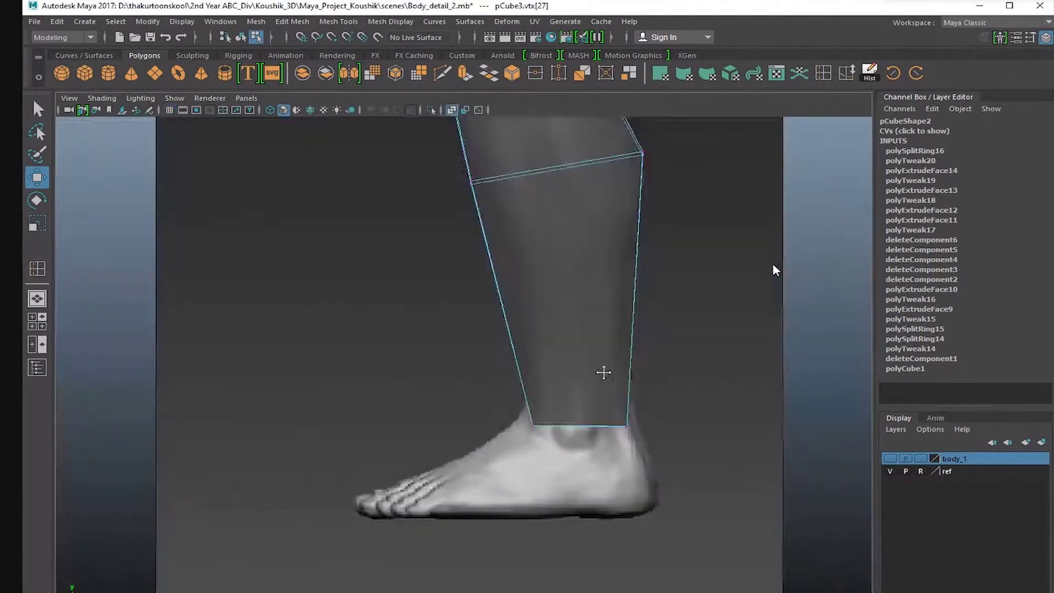
pyautogui.keyDown('alt'); pyautogui.moveTo(602, 371); pyautogui.dragTo(593, 396, button='middle'); pyautogui.keyUp('alt')
pyautogui.scroll(1, 593, 396)
pyautogui.keyDown('alt'); pyautogui.moveTo(617, 445); pyautogui.dragTo(555, 394, button='middle'); pyautogui.keyUp('alt')
pyautogui.press('space')
pyautogui.keyDown('alt'); pyautogui.moveTo(708, 274); pyautogui.dragTo(718, 219); pyautogui.keyUp('alt')
pyautogui.press('F11')
pyautogui.click(718, 206)
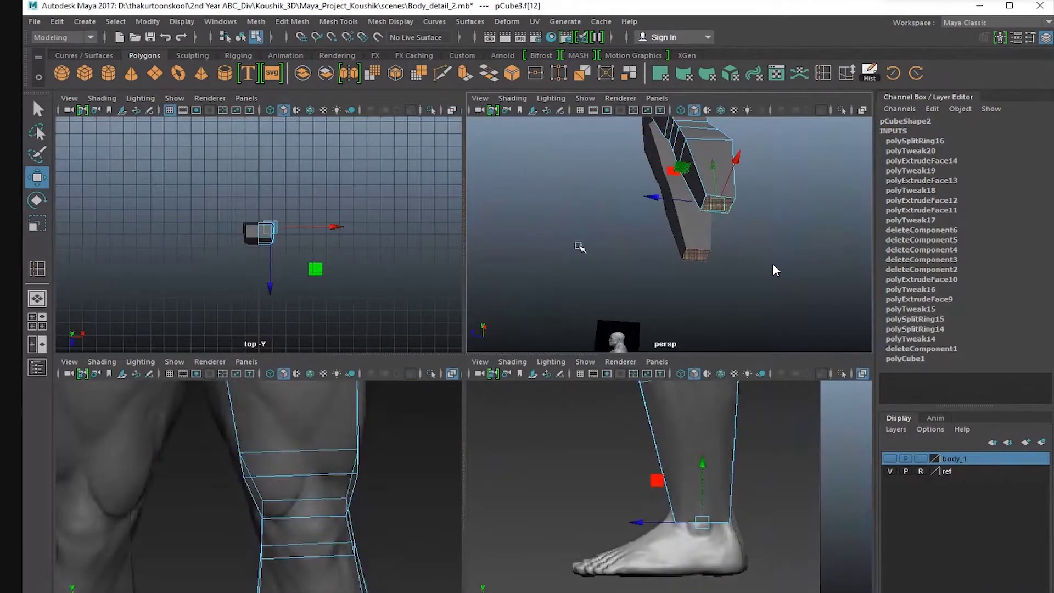
pyautogui.click(469, 72)
pyautogui.press('space')
pyautogui.moveTo(493, 329); pyautogui.dragTo(492, 419)
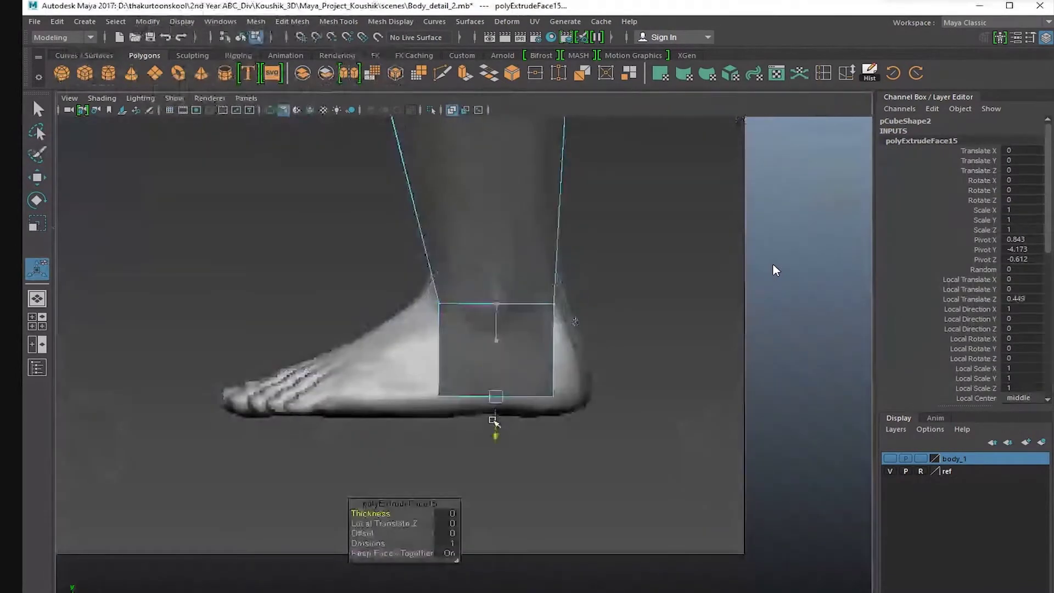
# Extrude the heel block's front face to the toes with Local Translate Z 0.959 and lower its top edge to slope the foot.
pyautogui.press('space')
pyautogui.keyDown('alt'); pyautogui.moveTo(704, 221); pyautogui.dragTo(734, 242); pyautogui.keyUp('alt')
pyautogui.keyDown('alt'); pyautogui.moveTo(340, 526); pyautogui.dragTo(234, 421, button='middle'); pyautogui.keyUp('alt')
pyautogui.scroll(1, 233, 421)
pyautogui.keyDown('alt'); pyautogui.moveTo(656, 278); pyautogui.dragTo(658, 291); pyautogui.keyUp('alt')
pyautogui.click(684, 217)
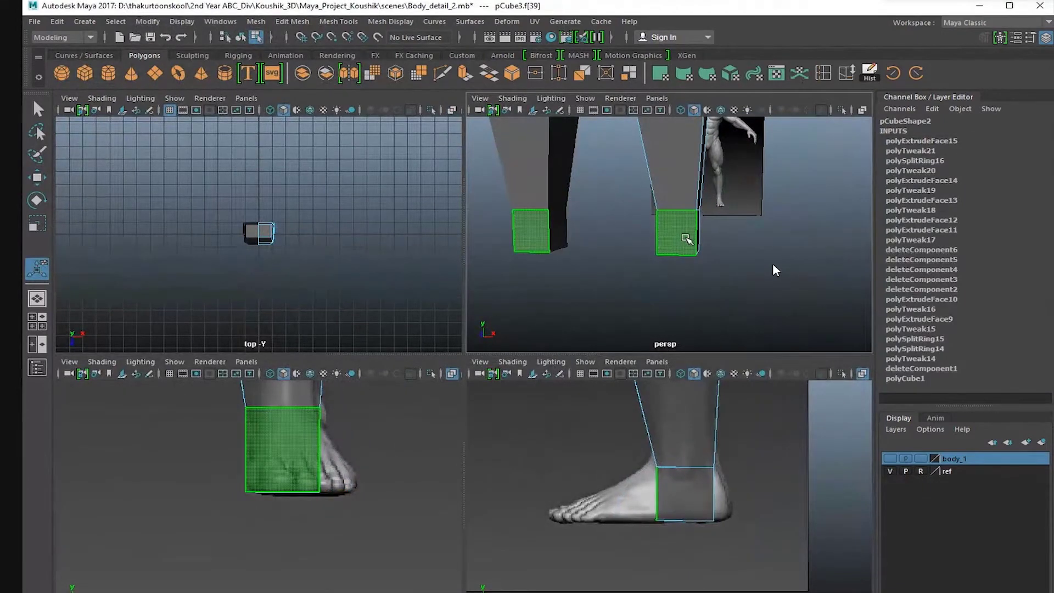
pyautogui.click(468, 72)
pyautogui.keyDown('alt'); pyautogui.moveTo(666, 237); pyautogui.dragTo(538, 244); pyautogui.keyUp('alt')
pyautogui.moveTo(617, 493); pyautogui.dragTo(520, 493)
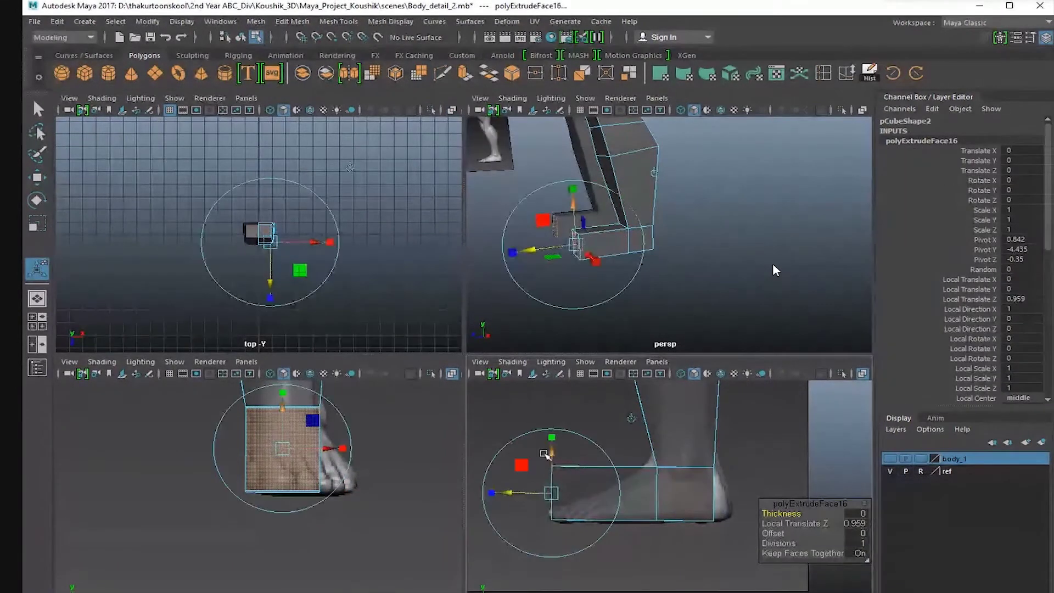
pyautogui.moveTo(547, 454); pyautogui.dragTo(552, 468)
pyautogui.click(532, 545)
# Move the outer toe-end vertices outward to widen the front of the foot.
pyautogui.keyDown('alt'); pyautogui.moveTo(572, 443); pyautogui.dragTo(564, 454, button='middle'); pyautogui.keyUp('alt')
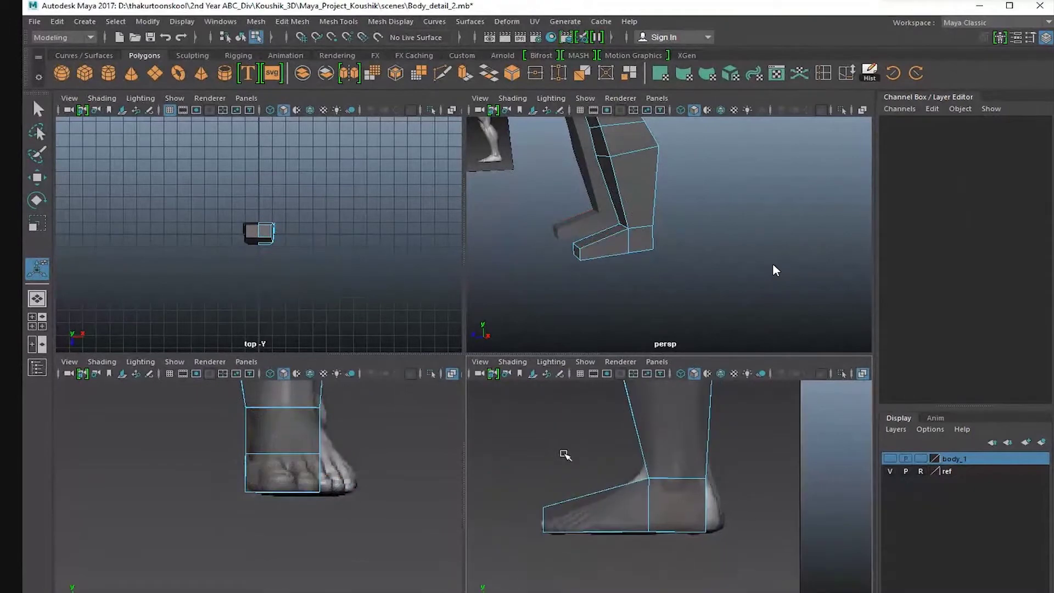
pyautogui.keyDown('alt'); pyautogui.moveTo(330, 497); pyautogui.dragTo(342, 467, button='middle'); pyautogui.keyUp('alt')
pyautogui.keyDown('alt'); pyautogui.moveTo(554, 286); pyautogui.dragTo(661, 292); pyautogui.keyUp('alt')
pyautogui.keyDown('alt'); pyautogui.moveTo(661, 292); pyautogui.dragTo(662, 212, button='middle'); pyautogui.keyUp('alt')
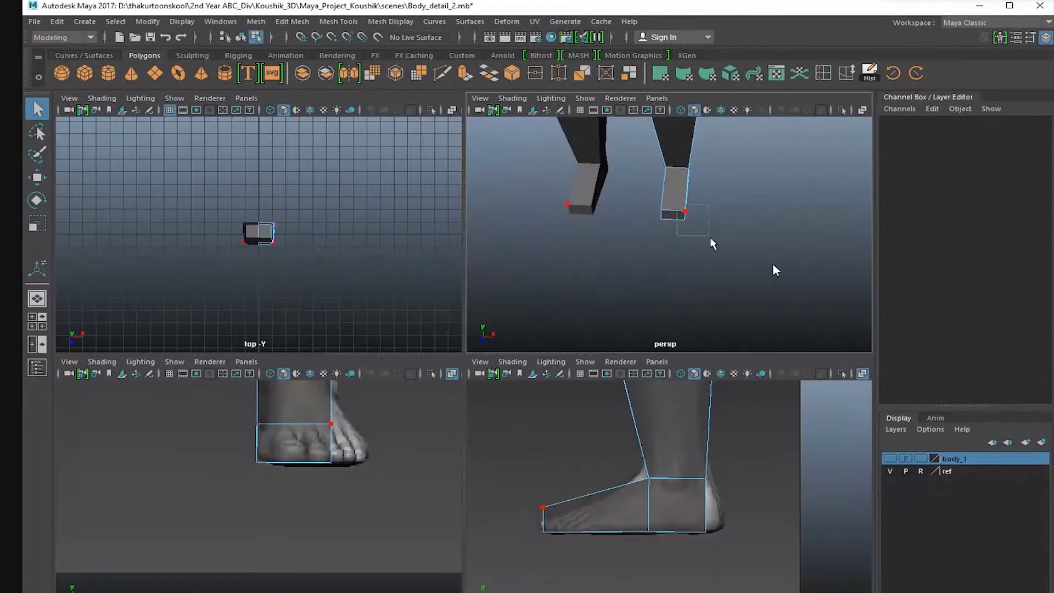
pyautogui.moveTo(712, 243); pyautogui.dragTo(725, 239)
pyautogui.press('space')
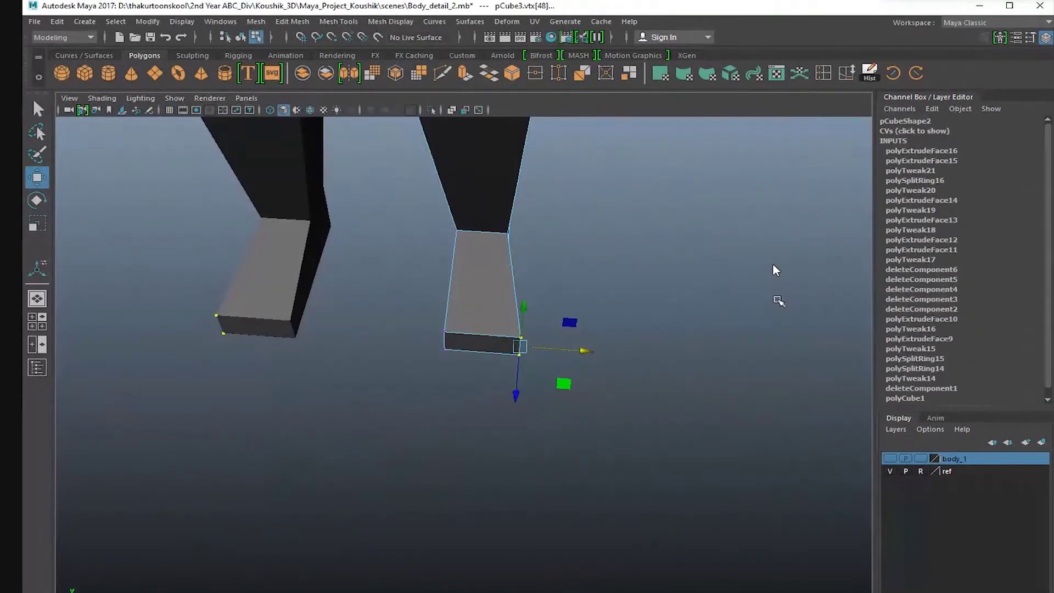
# Select the whole body mesh and examine its legs and torso against the front and side references.
pyautogui.keyDown('alt'); pyautogui.moveTo(778, 301); pyautogui.dragTo(524, 264, button='right'); pyautogui.keyUp('alt')
pyautogui.keyDown('alt'); pyautogui.moveTo(525, 263); pyautogui.dragTo(584, 245); pyautogui.keyUp('alt')
pyautogui.moveTo(584, 245); pyautogui.dragTo(620, 217, button='right')
pyautogui.click(620, 217)
pyautogui.keyDown('alt'); pyautogui.moveTo(576, 307); pyautogui.dragTo(466, 329); pyautogui.keyUp('alt')
pyautogui.click(414, 275)
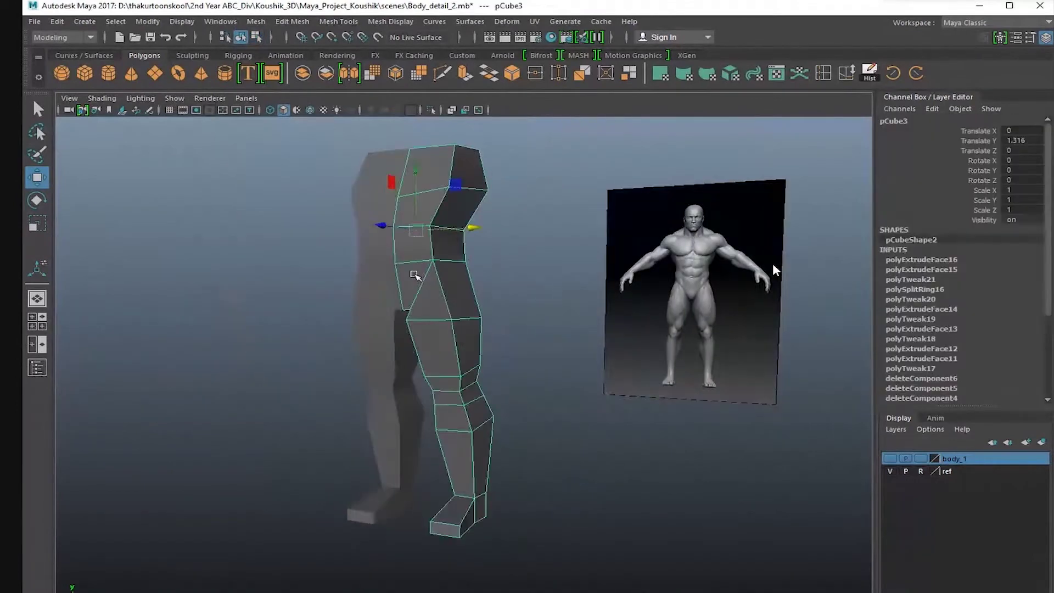
pyautogui.keyDown('alt'); pyautogui.moveTo(414, 275); pyautogui.dragTo(470, 402, button='middle'); pyautogui.keyUp('alt')
pyautogui.press('space')
pyautogui.press('space')
pyautogui.keyDown('alt'); pyautogui.moveTo(395, 343); pyautogui.dragTo(416, 587, button='middle'); pyautogui.keyUp('alt')
pyautogui.keyDown('alt'); pyautogui.moveTo(494, 371); pyautogui.dragTo(630, 263, button='right'); pyautogui.keyUp('alt')
pyautogui.press('space')
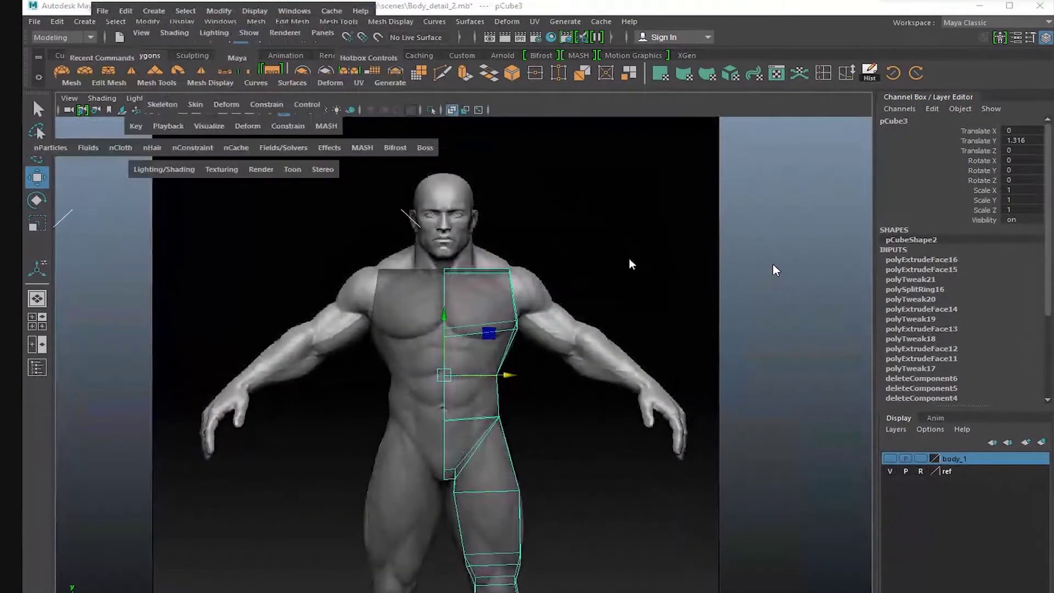
pyautogui.keyDown('alt'); pyautogui.moveTo(672, 266); pyautogui.dragTo(684, 287, button='middle'); pyautogui.keyUp('alt')
pyautogui.keyDown('alt'); pyautogui.moveTo(684, 287); pyautogui.dragTo(762, 299, button='right'); pyautogui.keyUp('alt')
pyautogui.keyDown('alt'); pyautogui.moveTo(763, 445); pyautogui.dragTo(620, 447, button='right'); pyautogui.keyUp('alt')
pyautogui.keyDown('alt'); pyautogui.moveTo(620, 447); pyautogui.dragTo(648, 527, button='middle'); pyautogui.keyUp('alt')
pyautogui.keyDown('alt'); pyautogui.moveTo(714, 494); pyautogui.dragTo(933, 497, button='right'); pyautogui.keyUp('alt')
pyautogui.keyDown('alt'); pyautogui.moveTo(620, 543); pyautogui.dragTo(736, 467, button='middle'); pyautogui.keyUp('alt')
# Move the lower front and rear vertices of the upper torso's outer side face inward to square it off for the shoulder.
pyautogui.keyDown('alt'); pyautogui.moveTo(735, 296); pyautogui.dragTo(617, 219); pyautogui.keyUp('alt')
pyautogui.moveTo(617, 214); pyautogui.dragTo(620, 247, button='right')
pyautogui.click(635, 207)
pyautogui.keyDown('alt'); pyautogui.moveTo(635, 207); pyautogui.dragTo(619, 225); pyautogui.keyUp('alt')
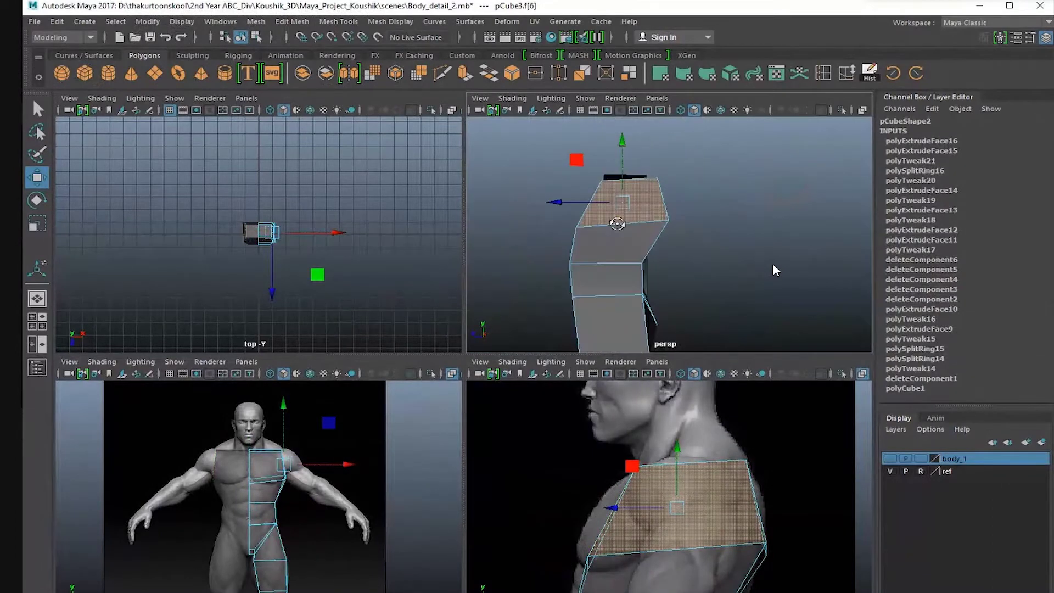
pyautogui.moveTo(618, 225); pyautogui.dragTo(599, 245, button='right')
pyautogui.click(562, 237)
pyautogui.keyDown('alt'); pyautogui.moveTo(494, 248); pyautogui.dragTo(548, 249, button='right'); pyautogui.keyUp('alt')
pyautogui.keyDown('alt'); pyautogui.moveTo(512, 250); pyautogui.dragTo(536, 247, button='middle'); pyautogui.keyUp('alt')
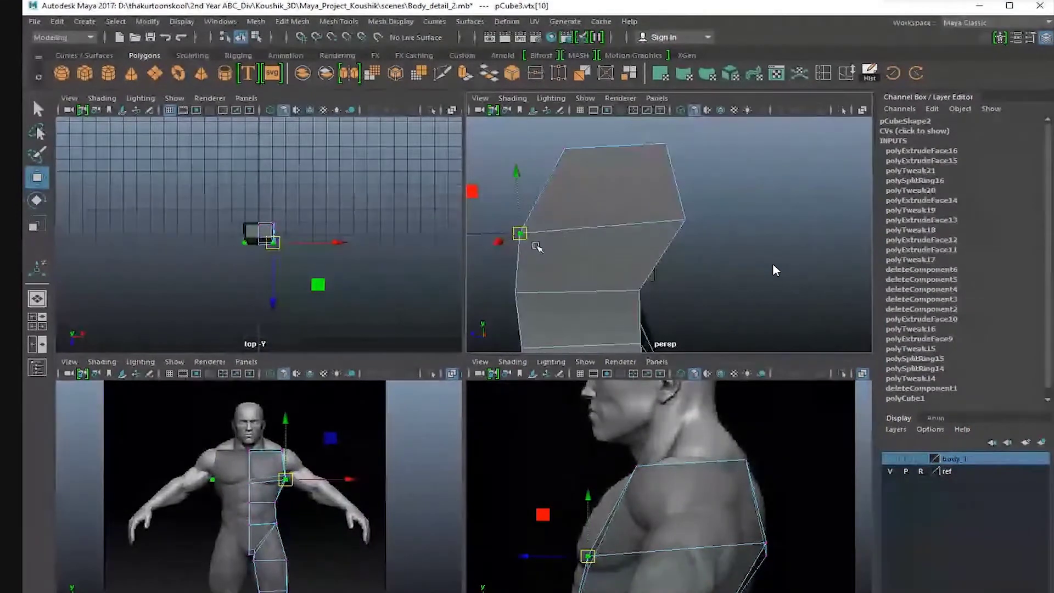
pyautogui.keyDown('alt'); pyautogui.moveTo(602, 526); pyautogui.dragTo(612, 526, button='right'); pyautogui.keyUp('alt')
pyautogui.keyDown('alt'); pyautogui.moveTo(611, 565); pyautogui.dragTo(610, 520, button='middle'); pyautogui.keyUp('alt')
pyautogui.moveTo(584, 515); pyautogui.dragTo(640, 497)
pyautogui.click(770, 500)
pyautogui.moveTo(770, 500); pyautogui.dragTo(752, 500)
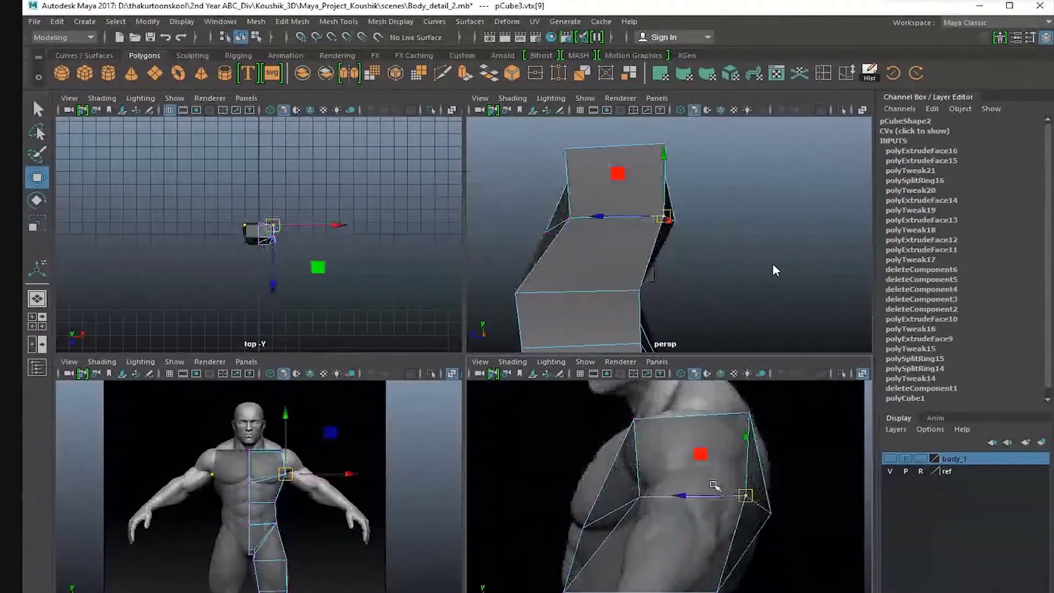
pyautogui.click(635, 424)
# Extrude the upper torso's outer side face outward with Local Translate Z 0.5 to form the shoulder.
pyautogui.keyDown('alt'); pyautogui.moveTo(653, 242); pyautogui.dragTo(644, 205); pyautogui.keyUp('alt')
pyautogui.moveTo(644, 205); pyautogui.dragTo(645, 233, button='right')
pyautogui.click(637, 203)
pyautogui.keyDown('alt'); pyautogui.moveTo(626, 202); pyautogui.dragTo(659, 215); pyautogui.keyUp('alt')
pyautogui.click(464, 73)
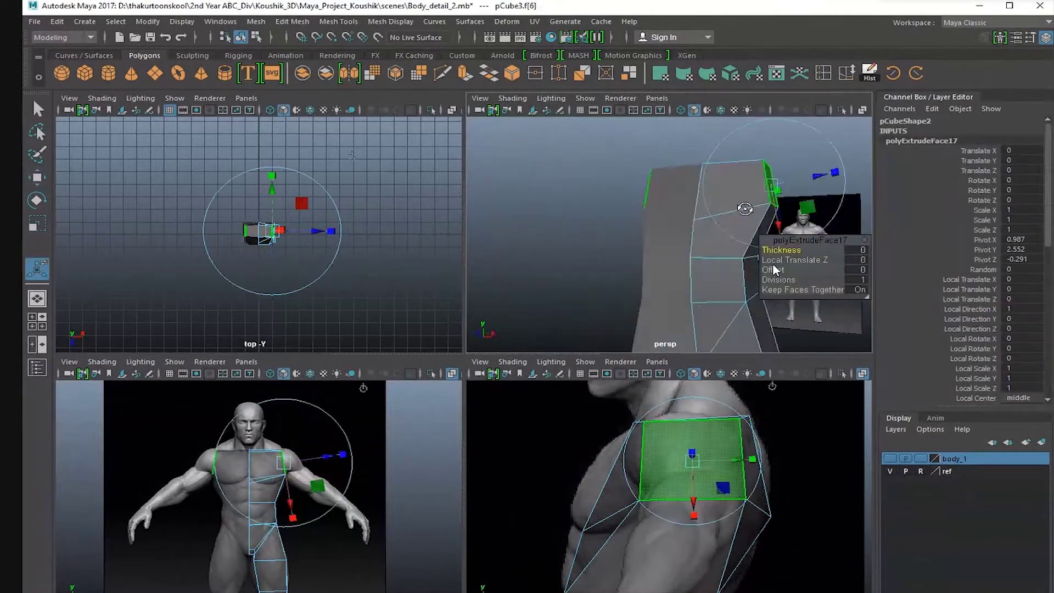
pyautogui.press('space')
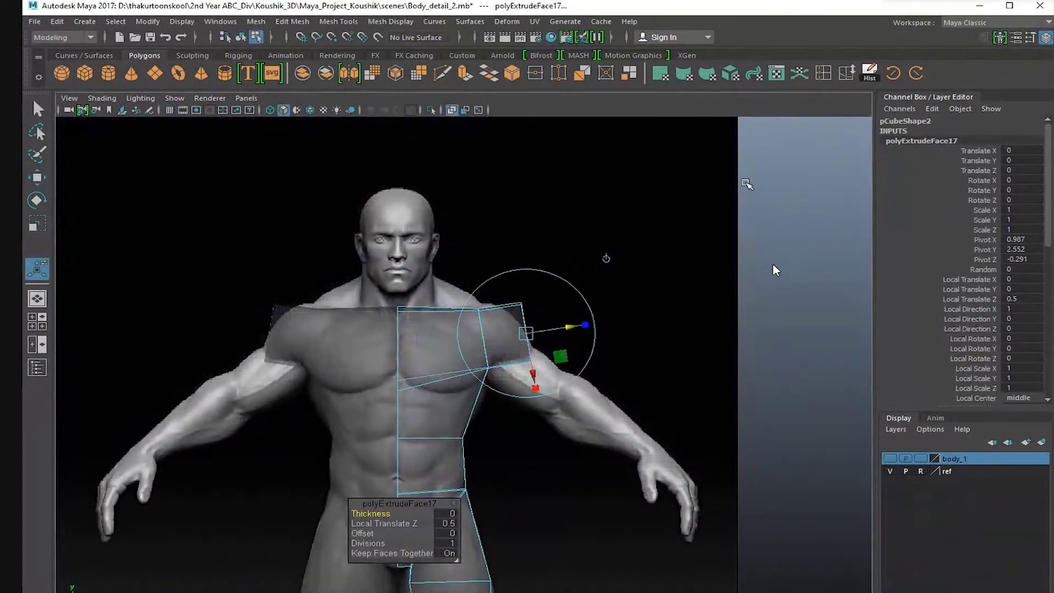
pyautogui.press('space')
# Move the top edge where the shoulder joins the chest slightly inward.
pyautogui.press('space')
pyautogui.keyDown('alt'); pyautogui.moveTo(530, 214); pyautogui.dragTo(677, 205); pyautogui.keyUp('alt')
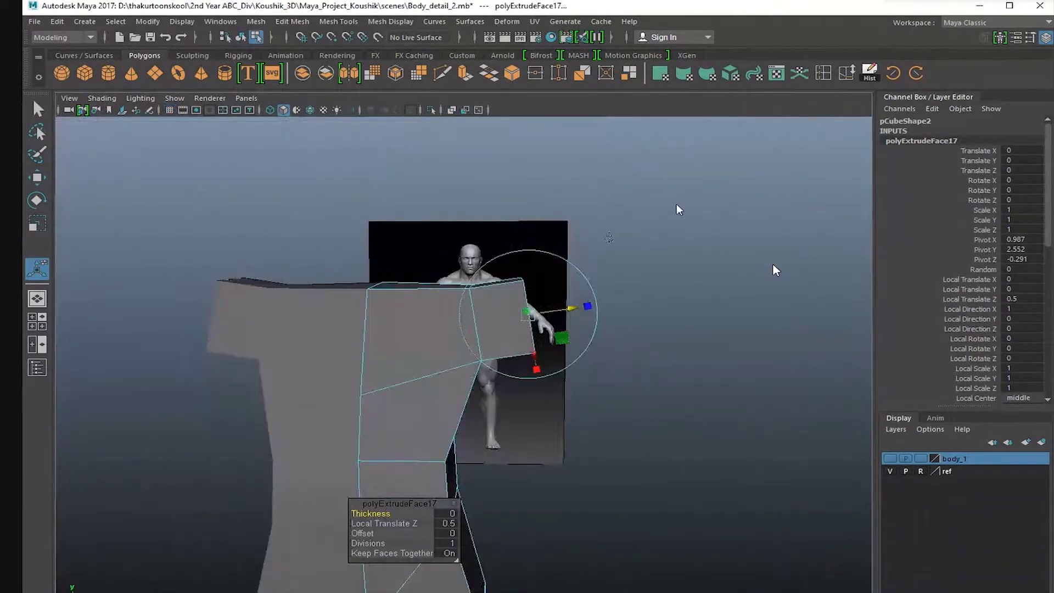
pyautogui.keyDown('alt'); pyautogui.moveTo(610, 237); pyautogui.dragTo(602, 277); pyautogui.keyUp('alt')
pyautogui.moveTo(571, 308); pyautogui.dragTo(571, 277, button='right')
pyautogui.click(471, 292)
pyautogui.press('w')
pyautogui.moveTo(532, 294); pyautogui.dragTo(523, 296)
pyautogui.keyDown('alt'); pyautogui.moveTo(640, 291); pyautogui.dragTo(663, 252); pyautogui.keyUp('alt')
pyautogui.press('space')
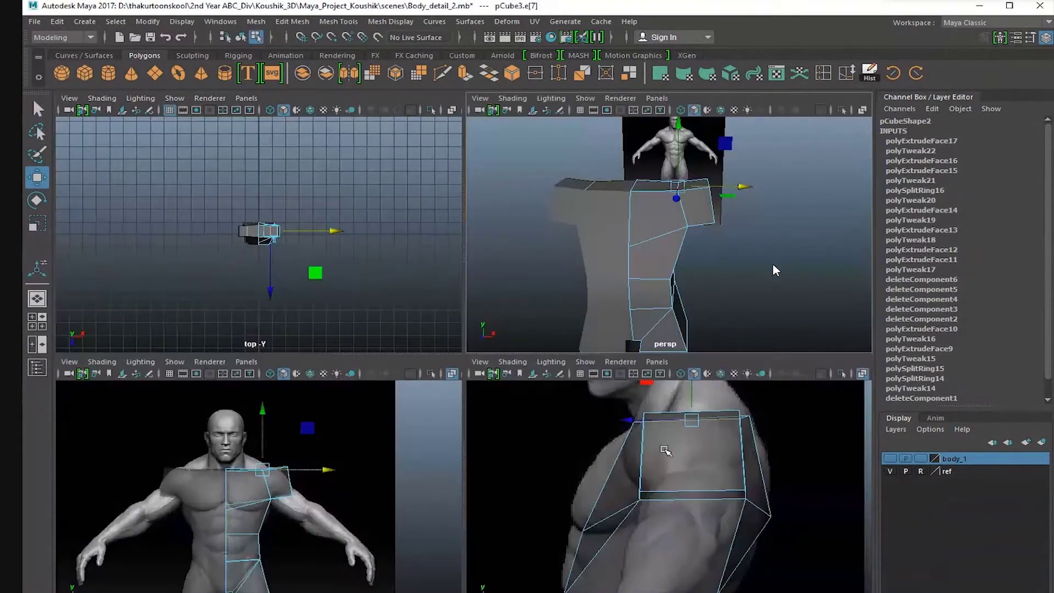
# Move the shoulder's upper, outer and armpit vertices to follow the deltoid outline of the front reference.
pyautogui.keyDown('alt'); pyautogui.moveTo(285, 483); pyautogui.dragTo(522, 496, button='right'); pyautogui.keyUp('alt')
pyautogui.keyDown('alt'); pyautogui.moveTo(439, 395); pyautogui.dragTo(336, 548, button='middle'); pyautogui.keyUp('alt')
pyautogui.moveTo(352, 494); pyautogui.dragTo(308, 489, button='right')
pyautogui.moveTo(329, 421); pyautogui.dragTo(409, 467)
pyautogui.moveTo(380, 449); pyautogui.dragTo(340, 448)
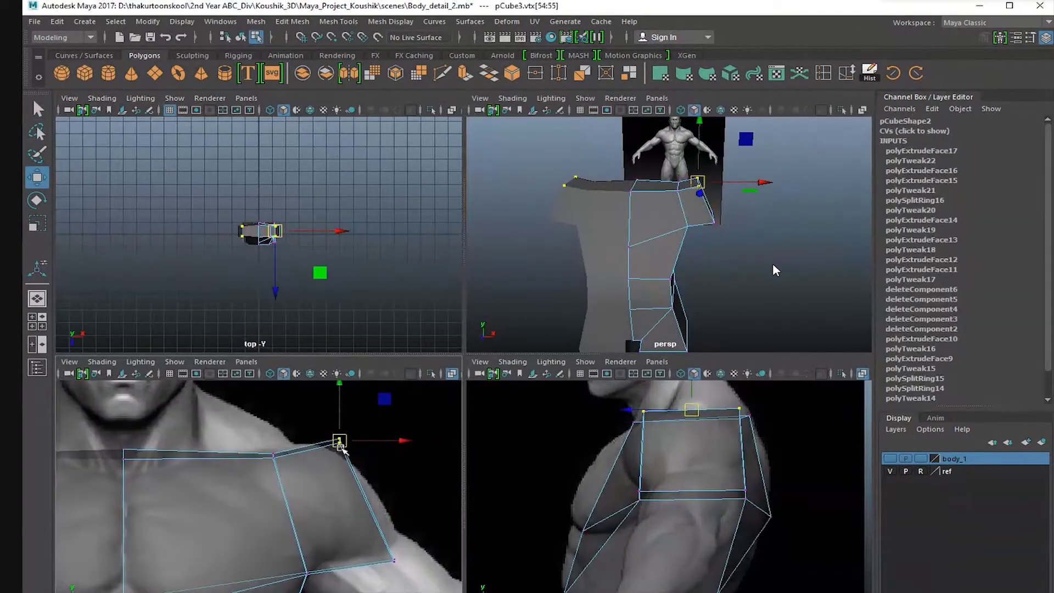
pyautogui.keyDown('alt'); pyautogui.moveTo(341, 449); pyautogui.dragTo(331, 429, button='middle'); pyautogui.keyUp('alt')
pyautogui.moveTo(365, 520); pyautogui.dragTo(389, 517)
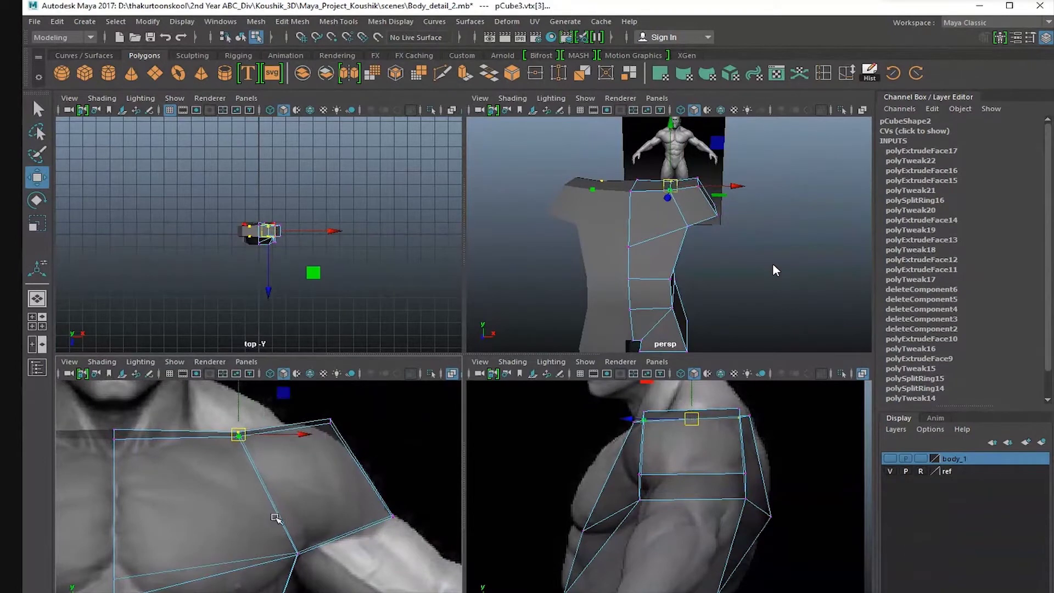
pyautogui.keyDown('alt'); pyautogui.moveTo(276, 518); pyautogui.dragTo(289, 446, button='middle'); pyautogui.keyUp('alt')
pyautogui.moveTo(291, 460); pyautogui.dragTo(311, 479)
# Move the front and rear edges of the shoulder's underside slightly inward to narrow the base of the arm.
pyautogui.keyDown('alt'); pyautogui.moveTo(730, 258); pyautogui.dragTo(625, 186); pyautogui.keyUp('alt')
pyautogui.moveTo(679, 189); pyautogui.dragTo(678, 225, button='right')
pyautogui.click(679, 191)
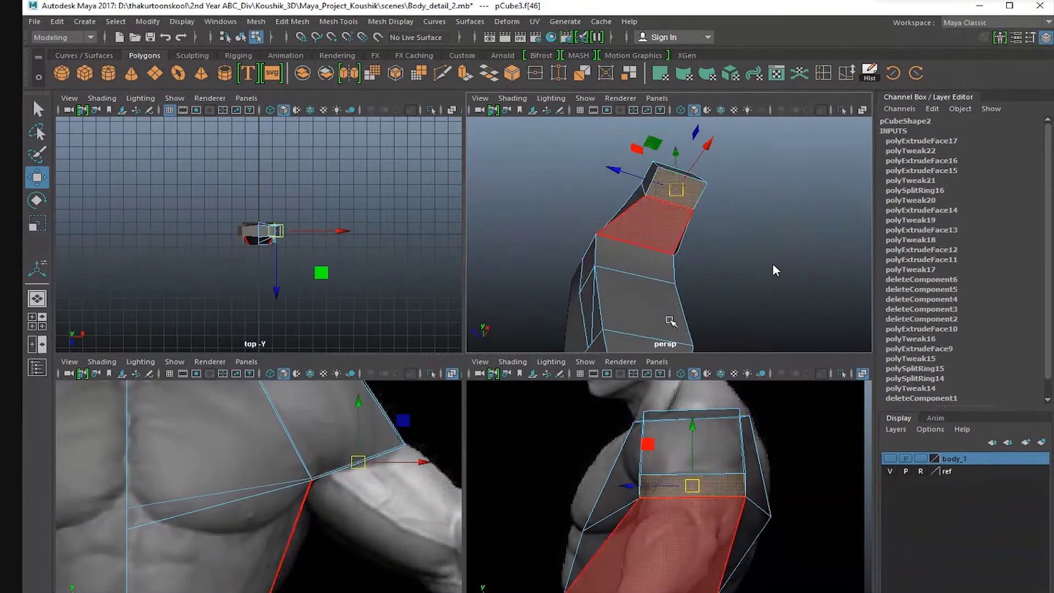
pyautogui.keyDown('alt'); pyautogui.moveTo(754, 228); pyautogui.dragTo(724, 235); pyautogui.keyUp('alt')
pyautogui.keyDown('alt'); pyautogui.moveTo(725, 236); pyautogui.dragTo(716, 305, button='middle'); pyautogui.keyUp('alt')
pyautogui.moveTo(653, 254); pyautogui.dragTo(650, 222, button='right')
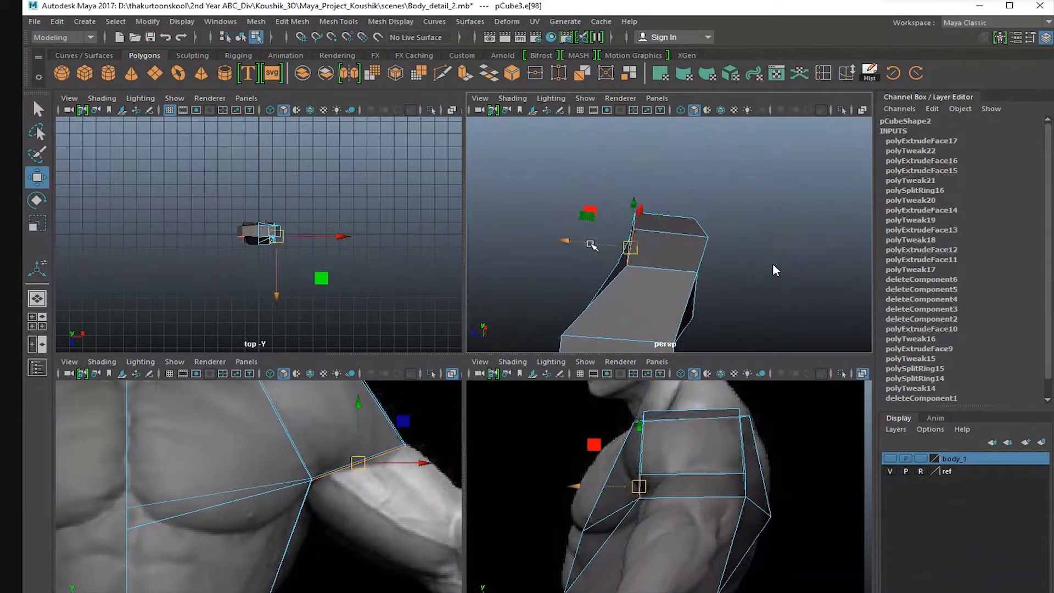
pyautogui.click(693, 248)
pyautogui.keyDown('alt'); pyautogui.moveTo(695, 213); pyautogui.dragTo(713, 223); pyautogui.keyUp('alt')
# Extrude the shoulder's underside face down along the upper arm with Local Translate Z 0.693.
pyautogui.click(474, 76)
pyautogui.press('space')
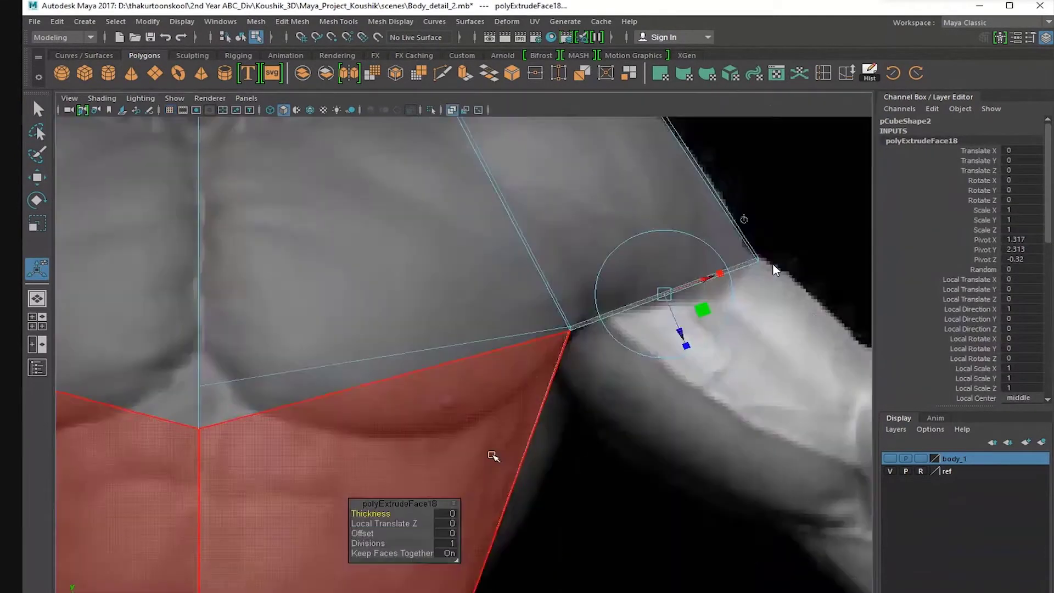
pyautogui.keyDown('alt'); pyautogui.moveTo(655, 366); pyautogui.dragTo(489, 340, button='middle'); pyautogui.keyUp('alt')
pyautogui.moveTo(514, 305); pyautogui.dragTo(620, 513)
pyautogui.scroll(-8, 582, 435)
pyautogui.keyDown('alt'); pyautogui.moveTo(581, 434); pyautogui.dragTo(574, 466, button='middle'); pyautogui.keyUp('alt')
pyautogui.scroll(3, 574, 466)
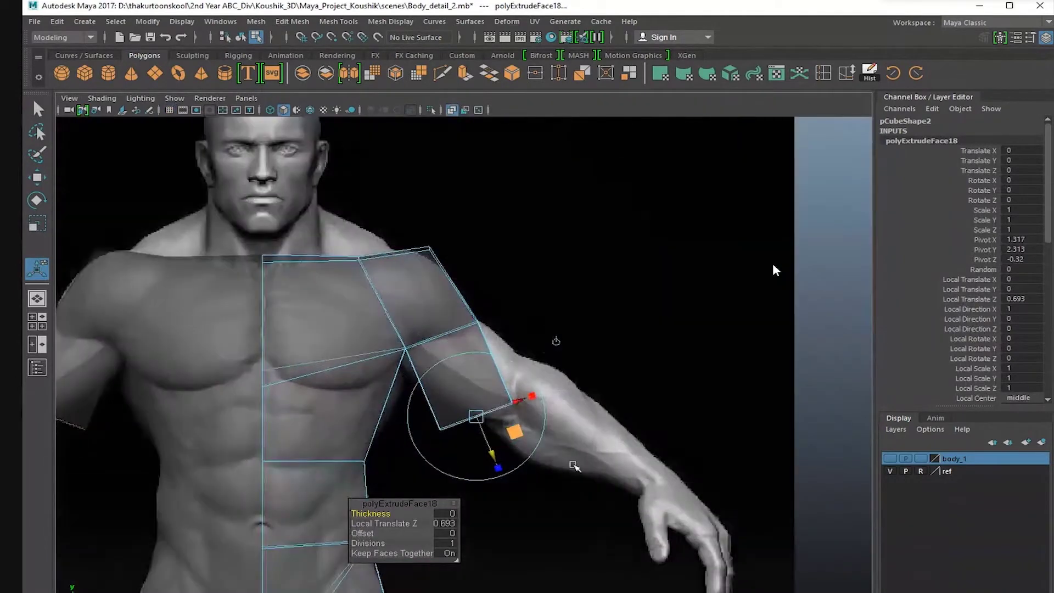
# Move the vertices at the end of the upper arm to match the elbow in the front reference.
pyautogui.moveTo(519, 444); pyautogui.dragTo(472, 443, button='right')
pyautogui.scroll(1, 549, 433)
pyautogui.keyDown('alt'); pyautogui.moveTo(549, 434); pyautogui.dragTo(521, 378, button='middle'); pyautogui.keyUp('alt')
pyautogui.press('q')
pyautogui.moveTo(476, 338); pyautogui.dragTo(558, 405)
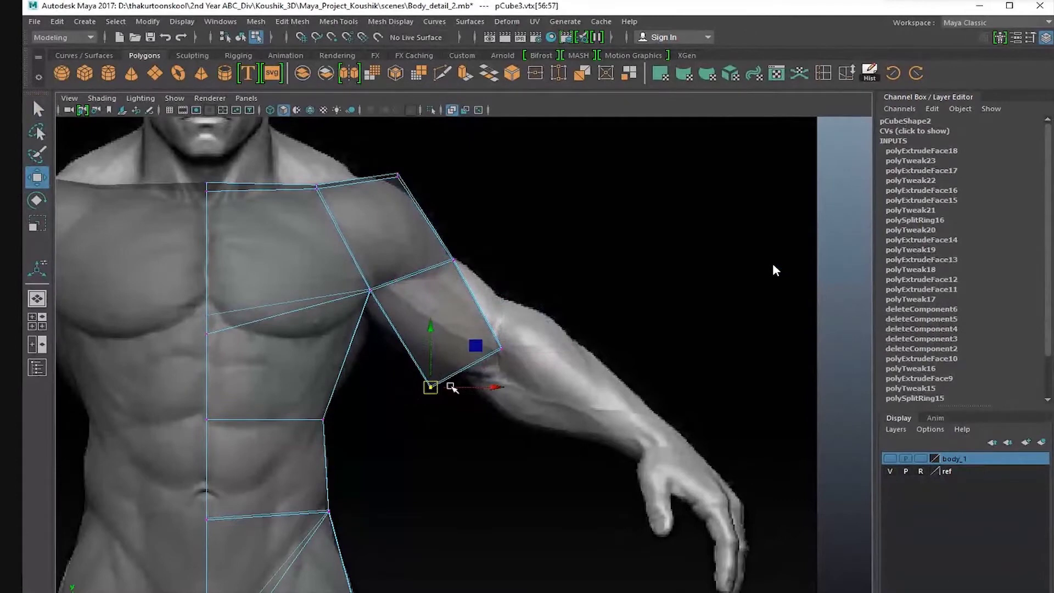
pyautogui.press('space')
pyautogui.press('space')
pyautogui.moveTo(552, 293)
pyautogui.keyDown('alt'); pyautogui.mouseDown()
pyautogui.moveTo(413, 290)
pyautogui.moveTo(565, 294)
pyautogui.mouseUp(); pyautogui.keyUp('alt')
pyautogui.press('space')
pyautogui.press('space')
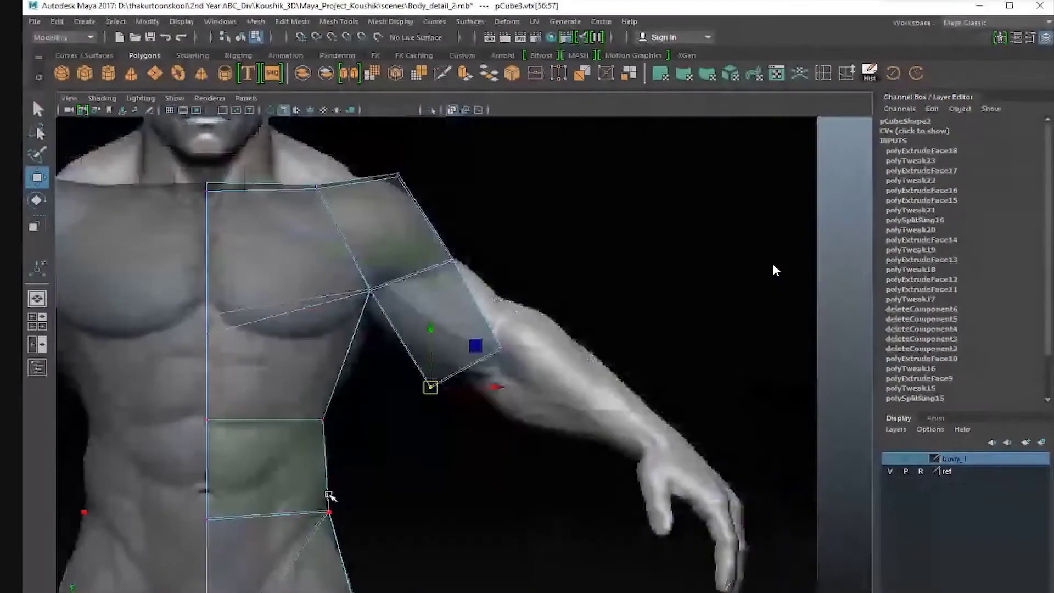
pyautogui.scroll(1, 331, 498)
pyautogui.keyDown('alt'); pyautogui.moveTo(331, 497); pyautogui.dragTo(341, 543, button='middle'); pyautogui.keyUp('alt')
pyautogui.moveTo(506, 376); pyautogui.dragTo(529, 399)
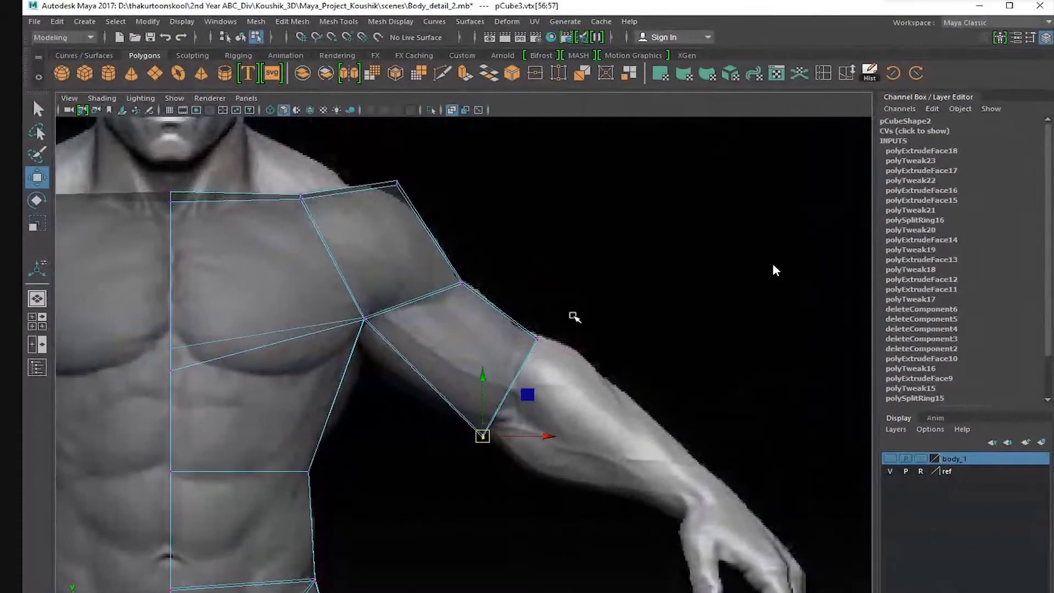
pyautogui.moveTo(507, 454); pyautogui.dragTo(467, 420)
pyautogui.moveTo(483, 436); pyautogui.dragTo(477, 433)
pyautogui.keyDown('alt'); pyautogui.moveTo(522, 436); pyautogui.dragTo(494, 412, button='middle'); pyautogui.keyUp('alt')
# Move the elbow-end face of the upper arm slightly forward.
pyautogui.press('space')
pyautogui.keyDown('alt'); pyautogui.moveTo(653, 461); pyautogui.dragTo(654, 420, button='middle'); pyautogui.keyUp('alt')
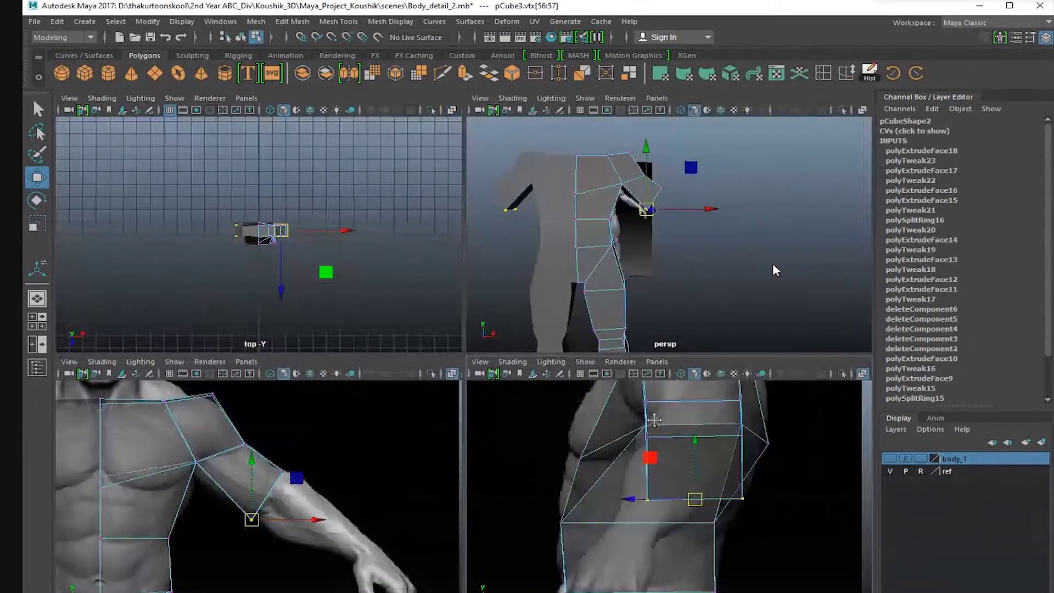
pyautogui.keyDown('alt'); pyautogui.moveTo(654, 238); pyautogui.dragTo(560, 237); pyautogui.keyUp('alt')
pyautogui.moveTo(644, 203); pyautogui.dragTo(644, 234, button='right')
pyautogui.click(641, 221)
pyautogui.keyDown('alt'); pyautogui.moveTo(641, 236); pyautogui.dragTo(632, 255); pyautogui.keyUp('alt')
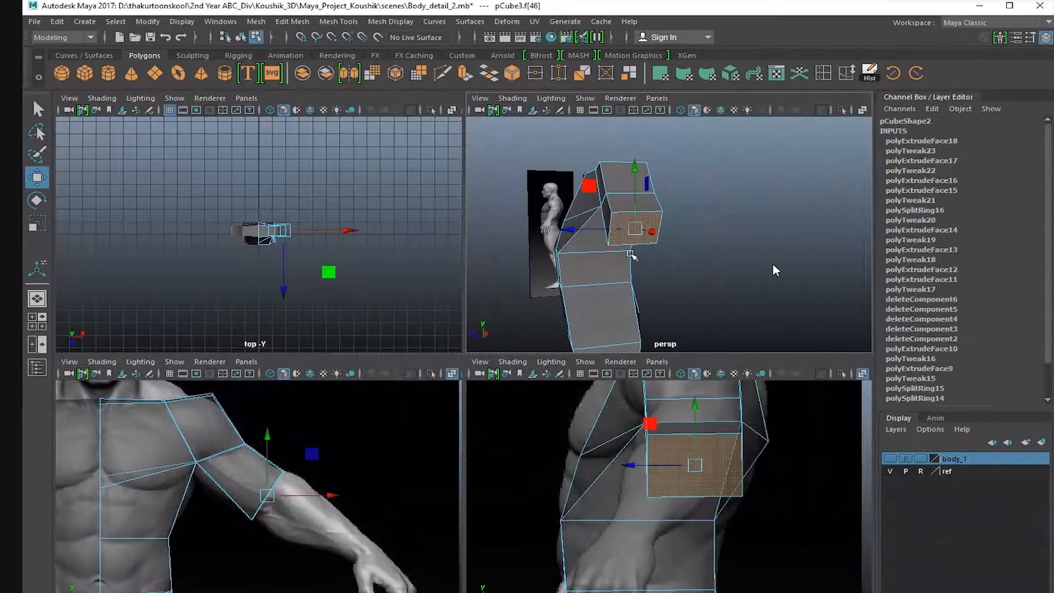
pyautogui.moveTo(567, 229); pyautogui.dragTo(549, 229)
pyautogui.scroll(2, 631, 247)
pyautogui.keyDown('alt'); pyautogui.moveTo(637, 251); pyautogui.dragTo(611, 172); pyautogui.keyUp('alt')
# Extrude the elbow face into the start of the forearm with Local Translate Z 0.378 and widen it with Local Scale X 1.236.
pyautogui.hotkey('ctrl', 'e')
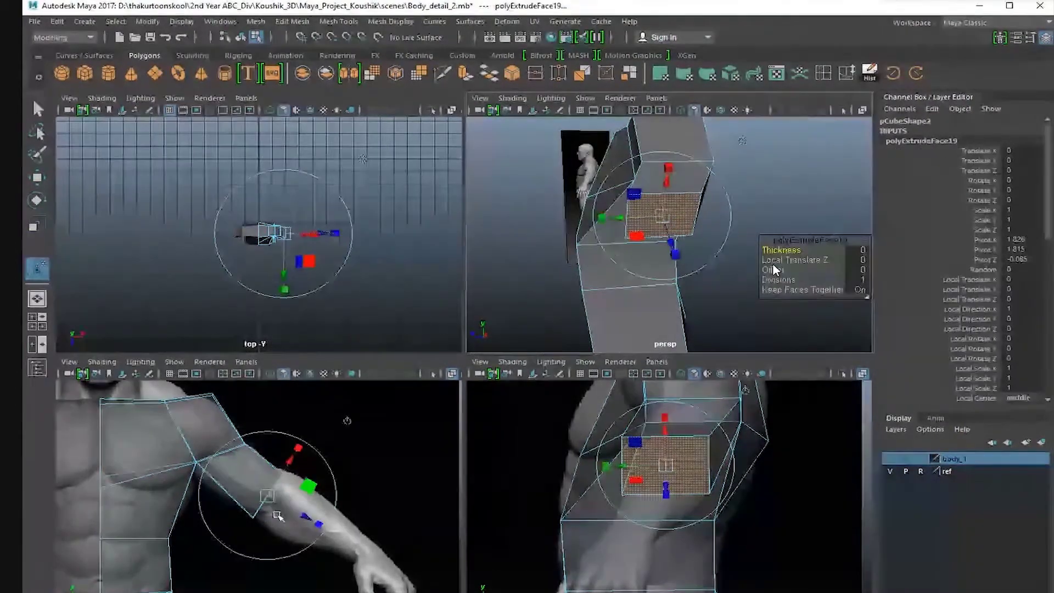
pyautogui.keyDown('alt'); pyautogui.moveTo(301, 513); pyautogui.dragTo(302, 500, button='middle'); pyautogui.keyUp('alt')
pyautogui.scroll(1, 302, 499)
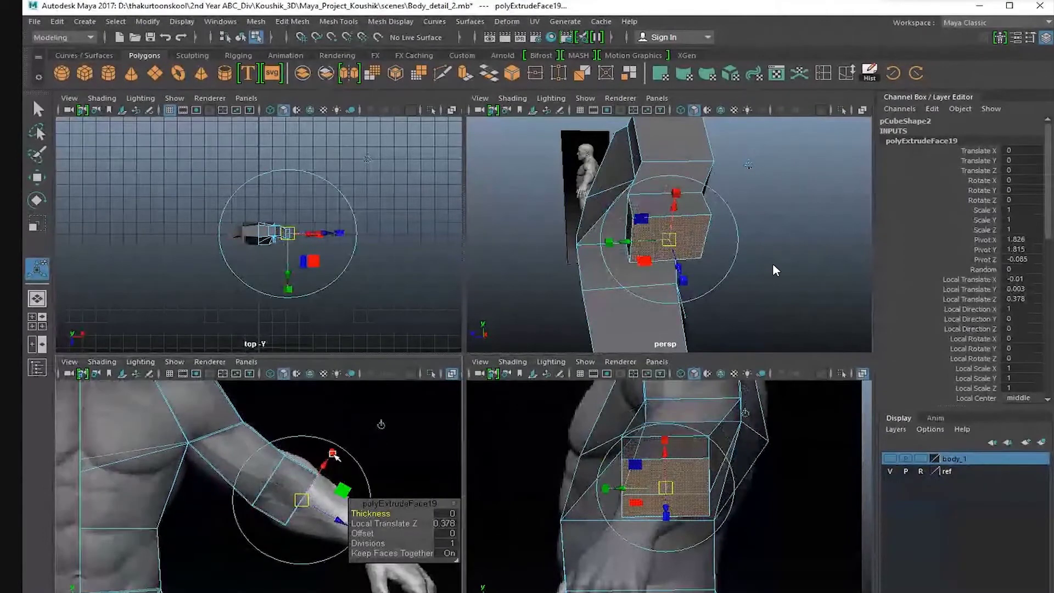
pyautogui.moveTo(332, 453); pyautogui.dragTo(340, 444)
pyautogui.keyDown('alt'); pyautogui.moveTo(672, 279); pyautogui.dragTo(672, 250); pyautogui.keyUp('alt')
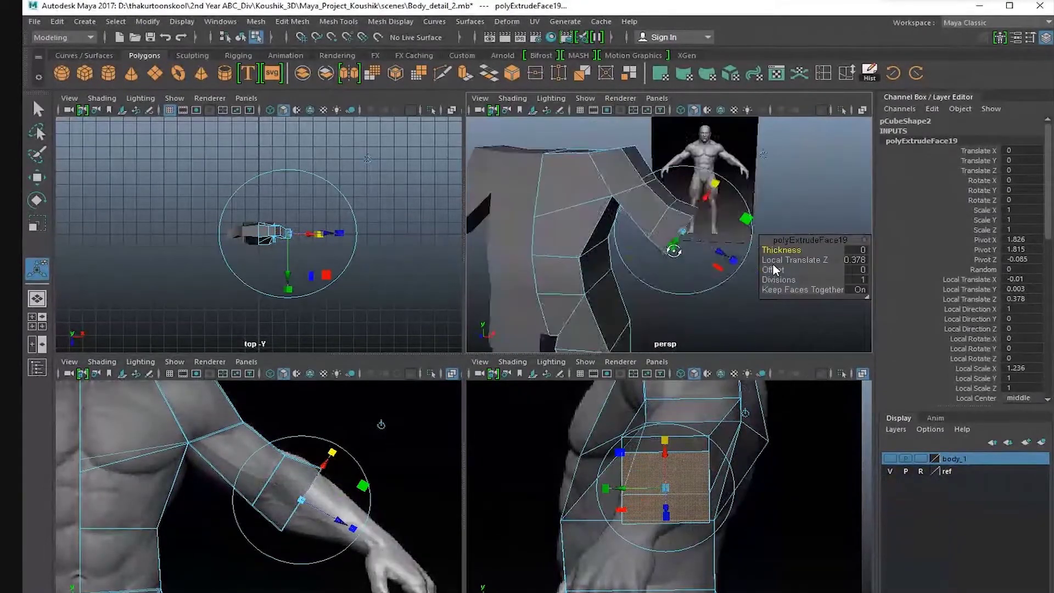
pyautogui.keyDown('alt'); pyautogui.moveTo(351, 507); pyautogui.dragTo(341, 491, button='middle'); pyautogui.keyUp('alt')
pyautogui.press('space')
pyautogui.keyDown('alt'); pyautogui.moveTo(477, 396); pyautogui.dragTo(434, 394, button='right'); pyautogui.keyUp('alt')
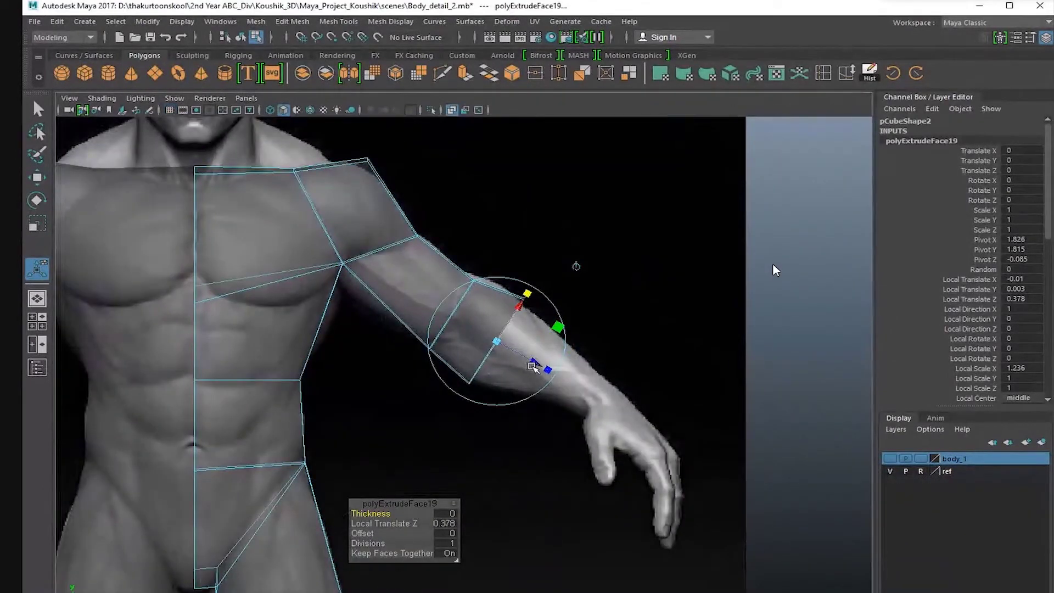
# Extrude the forearm to the wrist with Local Translate Z 0.926 and narrow its end with Local Scale Y 0.616.
pyautogui.hotkey('ctrl', 'e')
pyautogui.moveTo(533, 366); pyautogui.dragTo(603, 414)
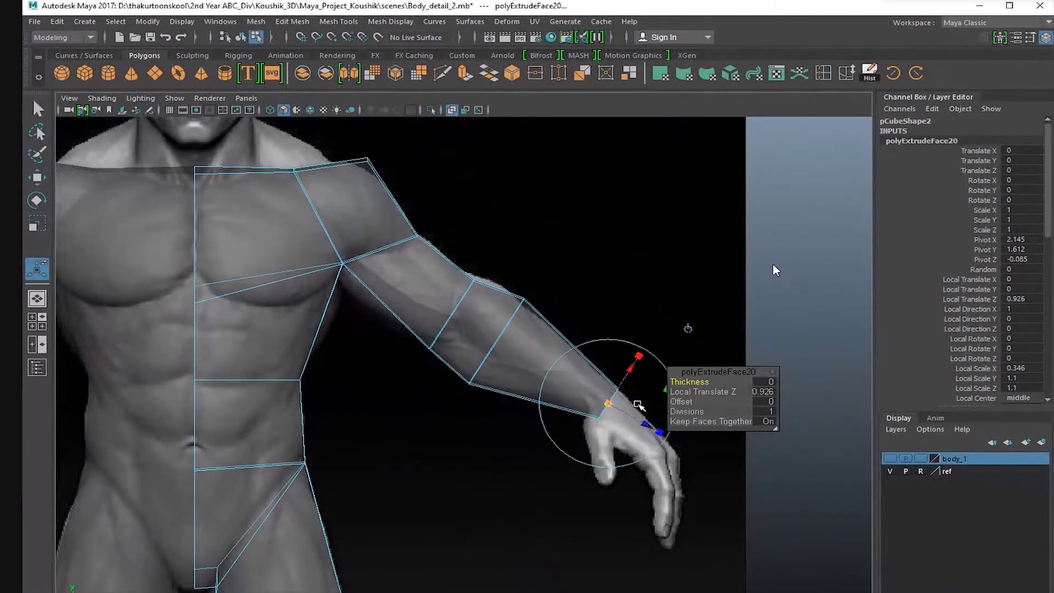
pyautogui.press('space')
pyautogui.press('space')
pyautogui.keyDown('alt'); pyautogui.moveTo(621, 269); pyautogui.dragTo(458, 299); pyautogui.keyUp('alt')
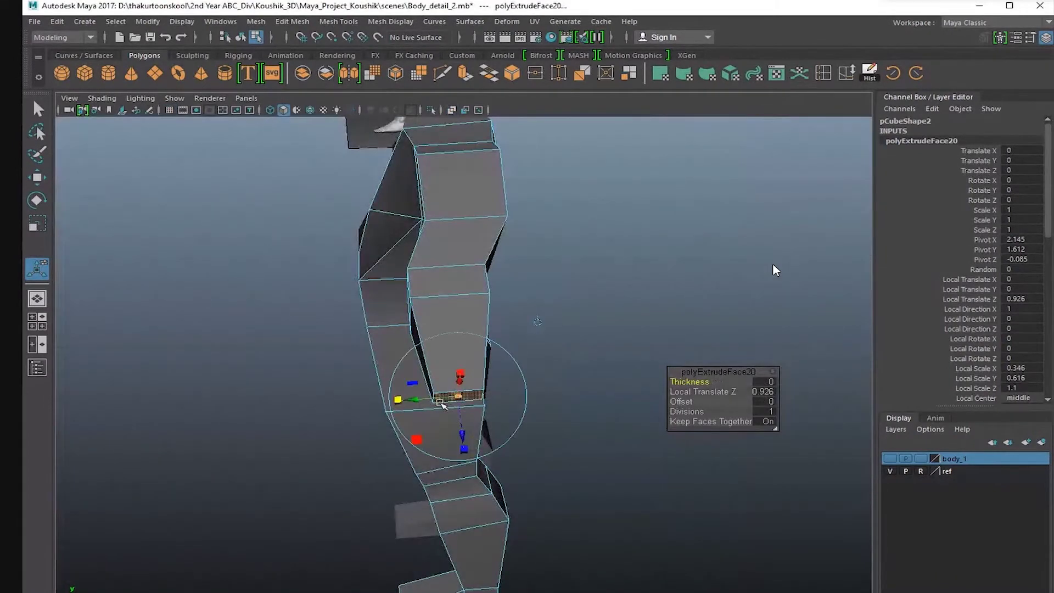
pyautogui.moveTo(397, 397); pyautogui.dragTo(388, 398)
# Shift the wrist face forward with Local Translate Y 0.373 and adjust Local Scale X to 0.394 against the side reference.
pyautogui.keyDown('alt'); pyautogui.moveTo(466, 345); pyautogui.dragTo(381, 333); pyautogui.keyUp('alt')
pyautogui.keyDown('alt'); pyautogui.moveTo(406, 332); pyautogui.dragTo(488, 312, button='right'); pyautogui.keyUp('alt')
pyautogui.keyDown('alt'); pyautogui.moveTo(489, 313); pyautogui.dragTo(520, 327, button='middle'); pyautogui.keyUp('alt')
pyautogui.keyDown('alt'); pyautogui.moveTo(519, 327); pyautogui.dragTo(440, 306); pyautogui.keyUp('alt')
pyautogui.press('space')
pyautogui.press('space')
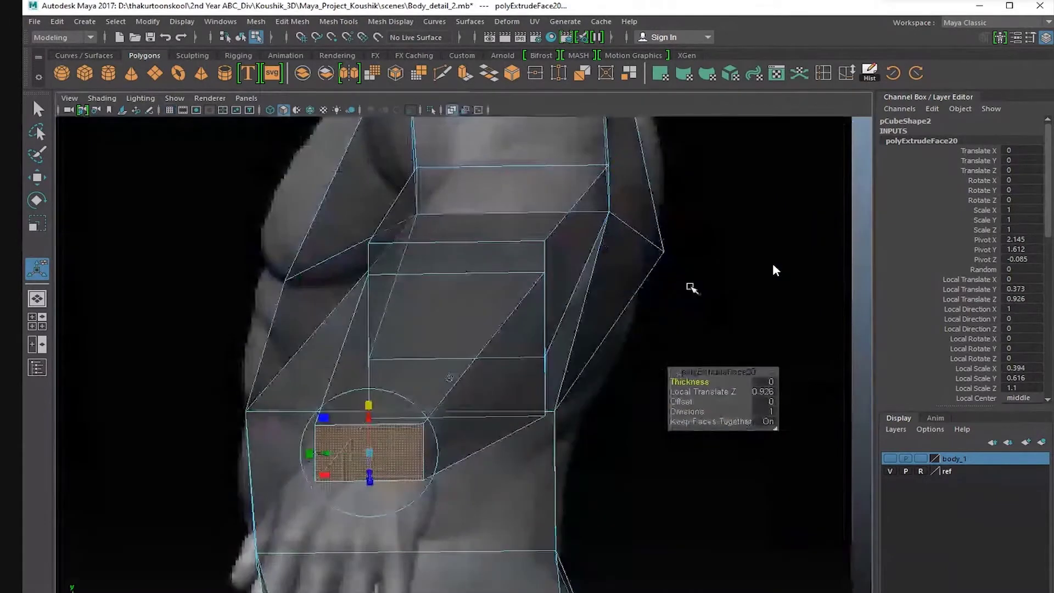
pyautogui.press('space')
pyautogui.press('space')
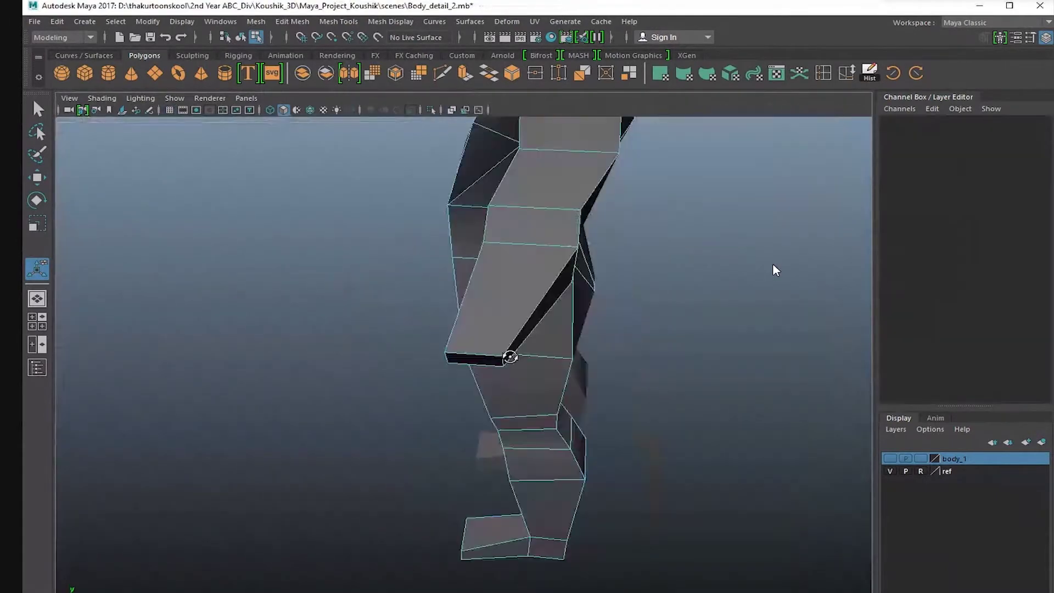
# Adjust the outer elbow edge of the arm to smooth the bend into the forearm.
pyautogui.keyDown('alt'); pyautogui.moveTo(505, 357); pyautogui.dragTo(600, 369); pyautogui.keyUp('alt')
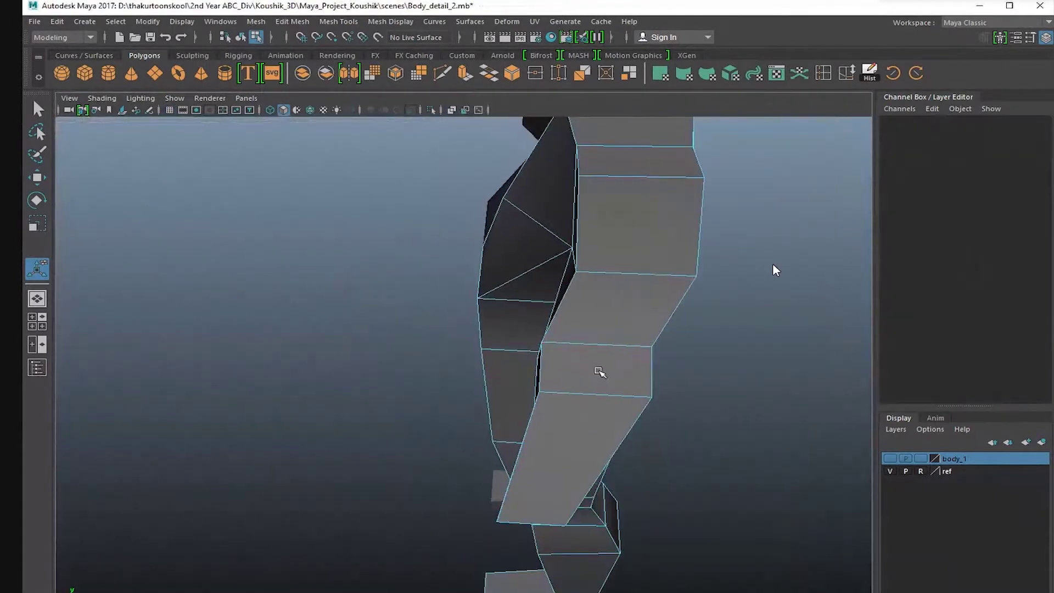
pyautogui.keyDown('shift'); pyautogui.moveTo(600, 369); pyautogui.dragTo(605, 349, button='right'); pyautogui.keyUp('shift')
pyautogui.click(605, 345)
pyautogui.press('w')
pyautogui.keyDown('alt'); pyautogui.moveTo(545, 354); pyautogui.dragTo(758, 341); pyautogui.keyUp('alt')
pyautogui.press('r')
pyautogui.press('w')
pyautogui.keyDown('alt'); pyautogui.moveTo(549, 336); pyautogui.dragTo(577, 341); pyautogui.keyUp('alt')
pyautogui.moveTo(598, 351); pyautogui.dragTo(569, 357, button='right')
pyautogui.scroll(-3, 569, 356)
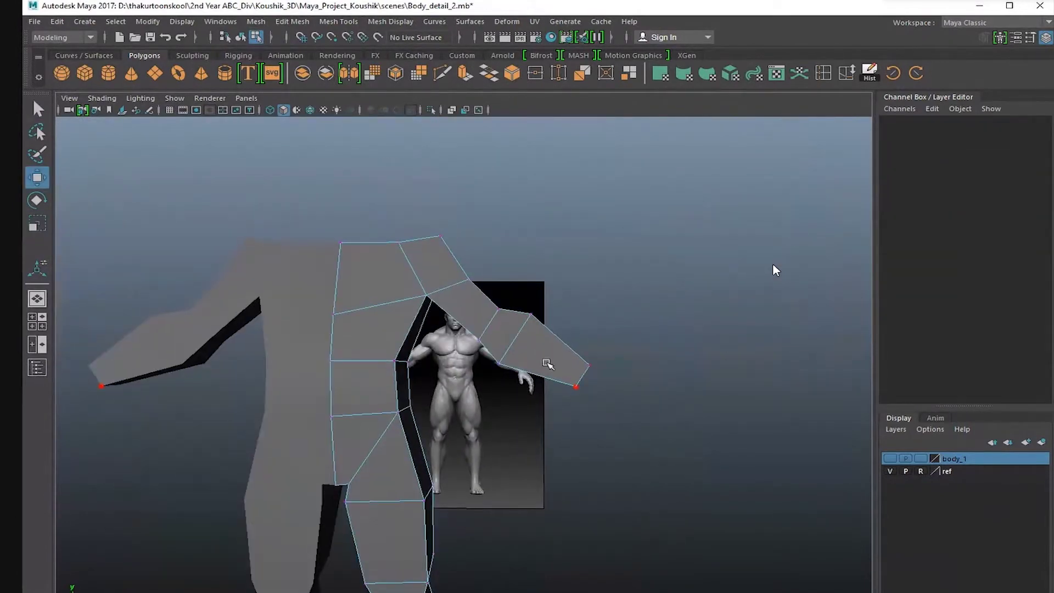
# Adjust the vertices at the wrist end of the forearm.
pyautogui.scroll(2, 548, 362)
pyautogui.keyDown('alt'); pyautogui.moveTo(548, 362); pyautogui.dragTo(520, 364); pyautogui.keyUp('alt')
pyautogui.moveTo(612, 387); pyautogui.dragTo(681, 450)
pyautogui.keyDown('alt'); pyautogui.moveTo(678, 433); pyautogui.dragTo(672, 470); pyautogui.keyUp('alt')
pyautogui.press('w')
pyautogui.click(594, 399)
pyautogui.keyDown('alt'); pyautogui.moveTo(658, 464); pyautogui.dragTo(604, 430); pyautogui.keyUp('alt')
# Extrude the wrist's end face outward by a short segment toward the hand.
pyautogui.press('e')
pyautogui.moveTo(614, 357); pyautogui.dragTo(618, 383, button='right')
pyautogui.click(623, 377)
pyautogui.hotkey('ctrl', 'e')
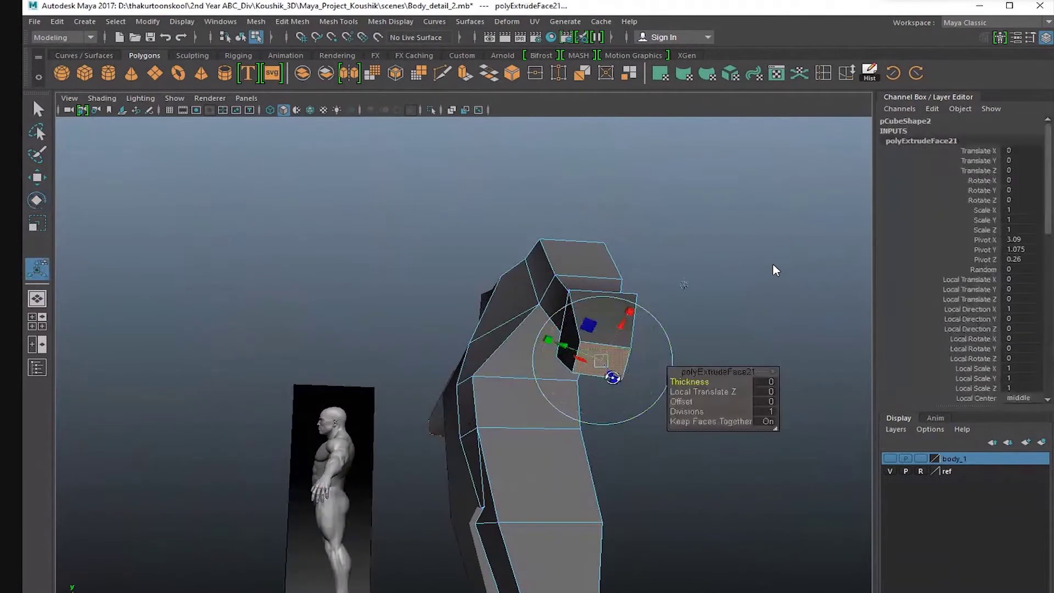
pyautogui.keyDown('alt'); pyautogui.moveTo(612, 377); pyautogui.dragTo(433, 299); pyautogui.keyUp('alt')
pyautogui.press('q')
pyautogui.click(490, 340)
pyautogui.press('w')
pyautogui.click(595, 355)
pyautogui.keyDown('alt'); pyautogui.moveTo(433, 298); pyautogui.dragTo(418, 285, button='right'); pyautogui.keyUp('alt')
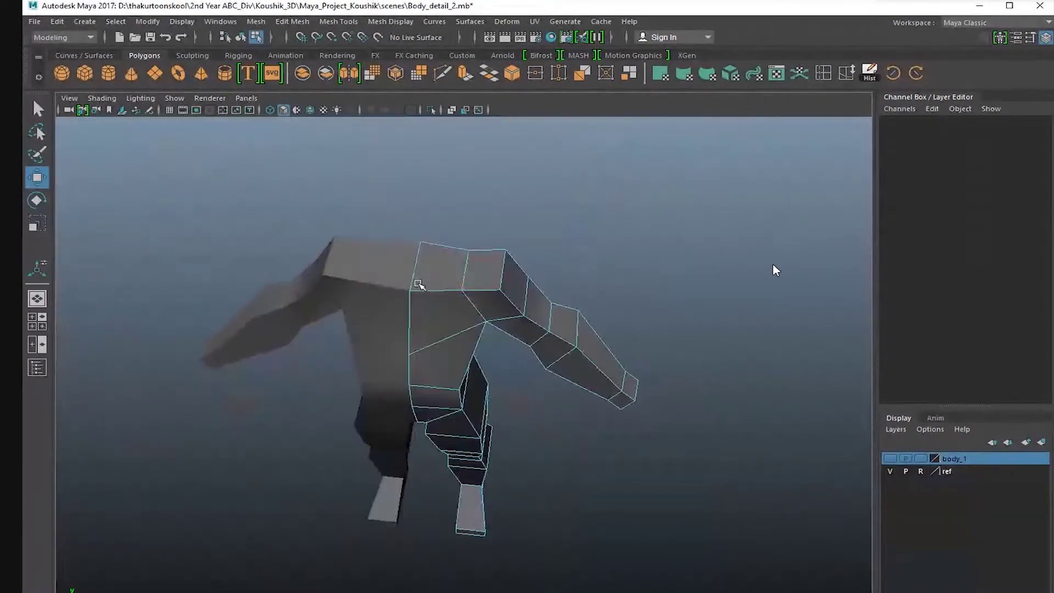
# Extrude the inner top face of the torso up to the top of the head in the front view with Local Translate Z 1.479.
pyautogui.click(441, 254)
pyautogui.keyDown('alt'); pyautogui.moveTo(441, 255); pyautogui.dragTo(437, 275); pyautogui.keyUp('alt')
pyautogui.keyDown('alt'); pyautogui.moveTo(437, 275); pyautogui.dragTo(506, 332, button='middle'); pyautogui.keyUp('alt')
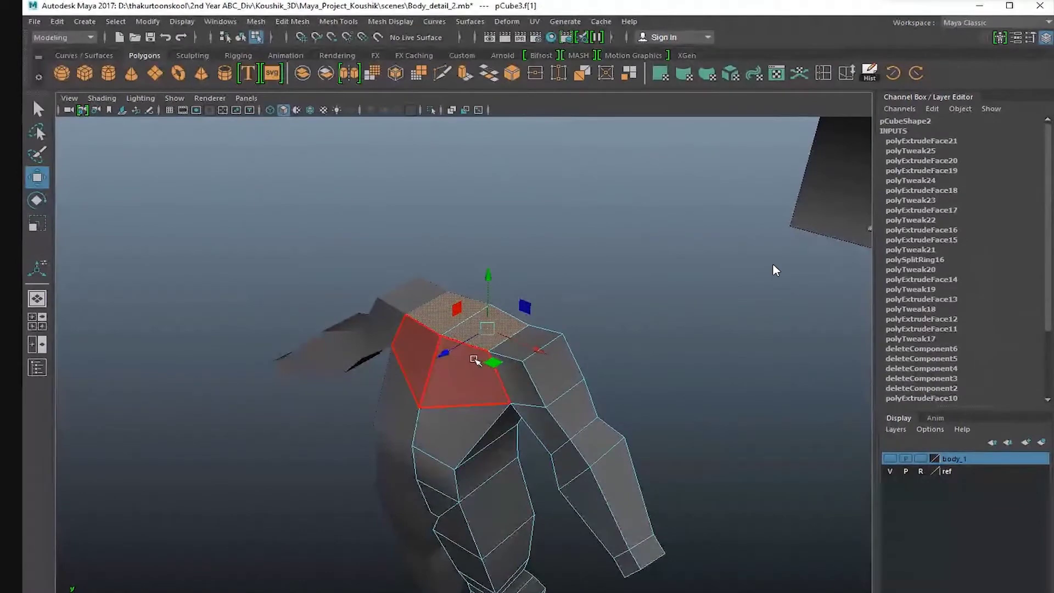
pyautogui.keyDown('alt'); pyautogui.moveTo(474, 359); pyautogui.dragTo(497, 367); pyautogui.keyUp('alt')
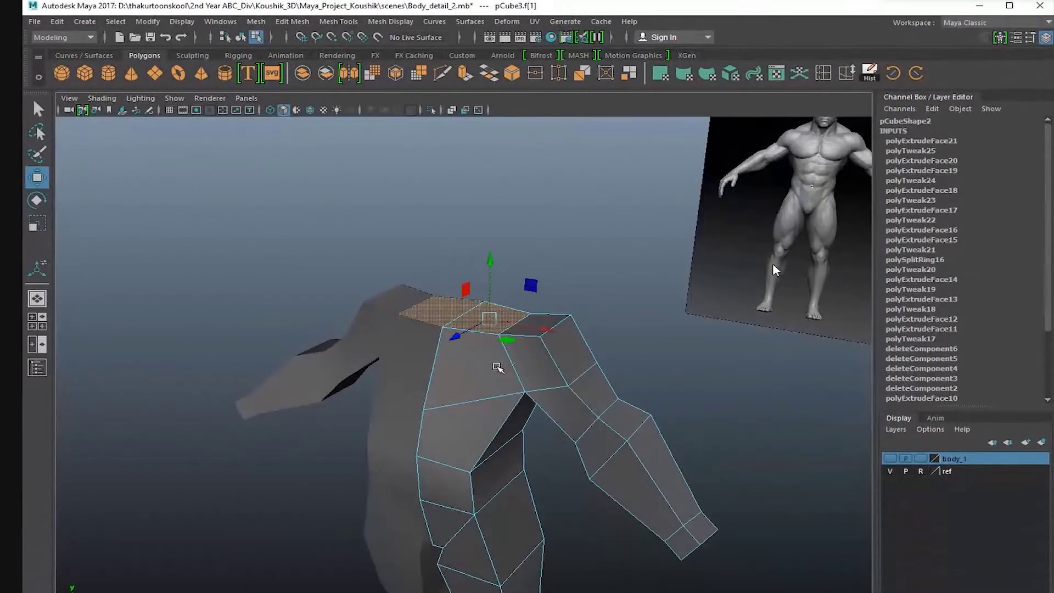
pyautogui.press('space')
pyautogui.press('space')
pyautogui.press('space')
pyautogui.press('space')
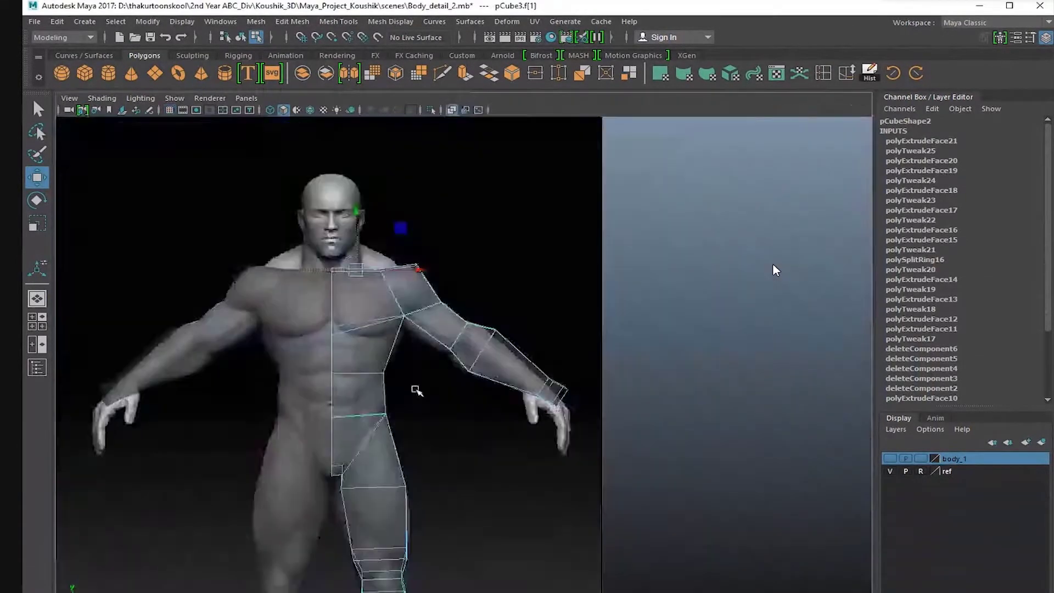
pyautogui.keyDown('alt'); pyautogui.moveTo(416, 390); pyautogui.dragTo(483, 494, button='middle'); pyautogui.keyUp('alt')
pyautogui.keyDown('alt'); pyautogui.moveTo(483, 494); pyautogui.dragTo(549, 439, button='right'); pyautogui.keyUp('alt')
pyautogui.hotkey('ctrl', 'e')
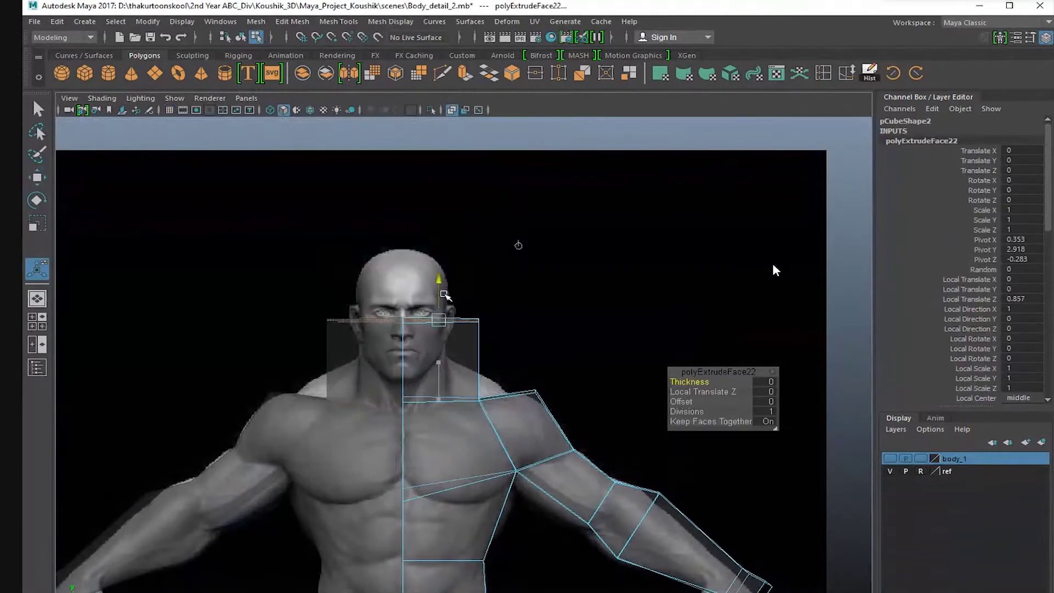
pyautogui.moveTo(449, 328); pyautogui.dragTo(458, 219)
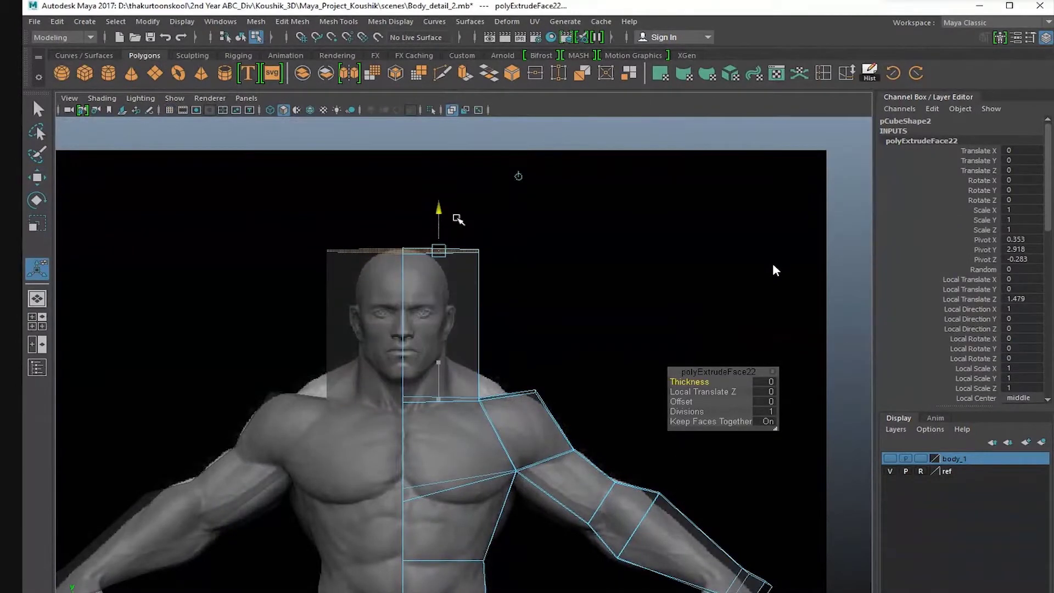
# Shorten the neck extrusion to Local Translate Z 0.271 and extrude its top face again to the head's top with Local Translate Z 1.09.
pyautogui.keyDown('alt'); pyautogui.moveTo(374, 359); pyautogui.dragTo(406, 351, button='right'); pyautogui.keyUp('alt')
pyautogui.press('space')
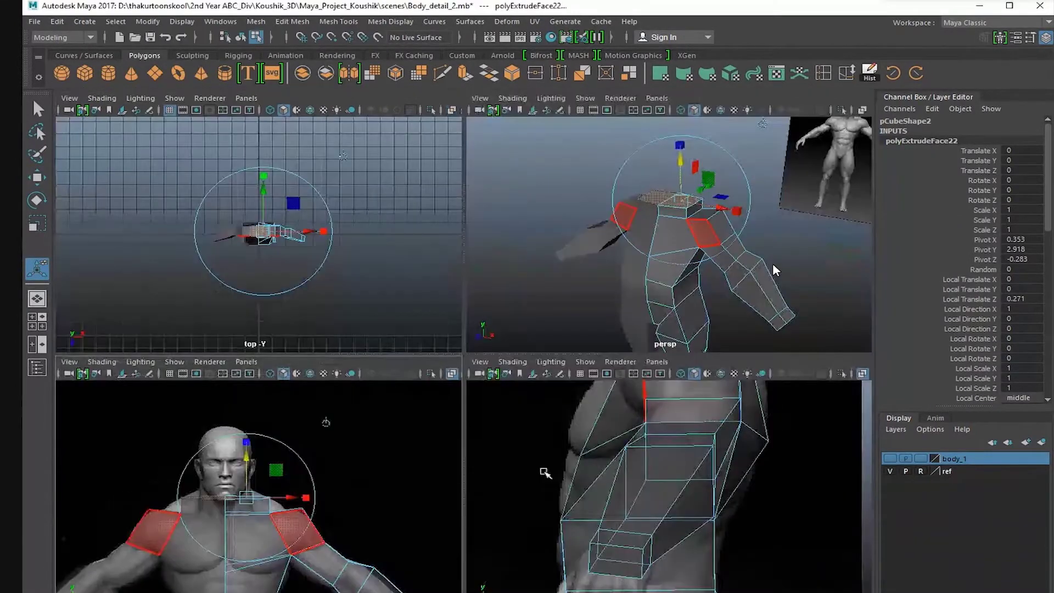
pyautogui.press('space')
pyautogui.keyDown('alt'); pyautogui.moveTo(570, 477); pyautogui.dragTo(598, 362, button='right'); pyautogui.keyUp('alt')
pyautogui.keyDown('alt'); pyautogui.moveTo(599, 363); pyautogui.dragTo(581, 423, button='middle'); pyautogui.keyUp('alt')
pyautogui.keyDown('alt'); pyautogui.moveTo(580, 423); pyautogui.dragTo(590, 414, button='right'); pyautogui.keyUp('alt')
pyautogui.moveTo(511, 360); pyautogui.dragTo(510, 353)
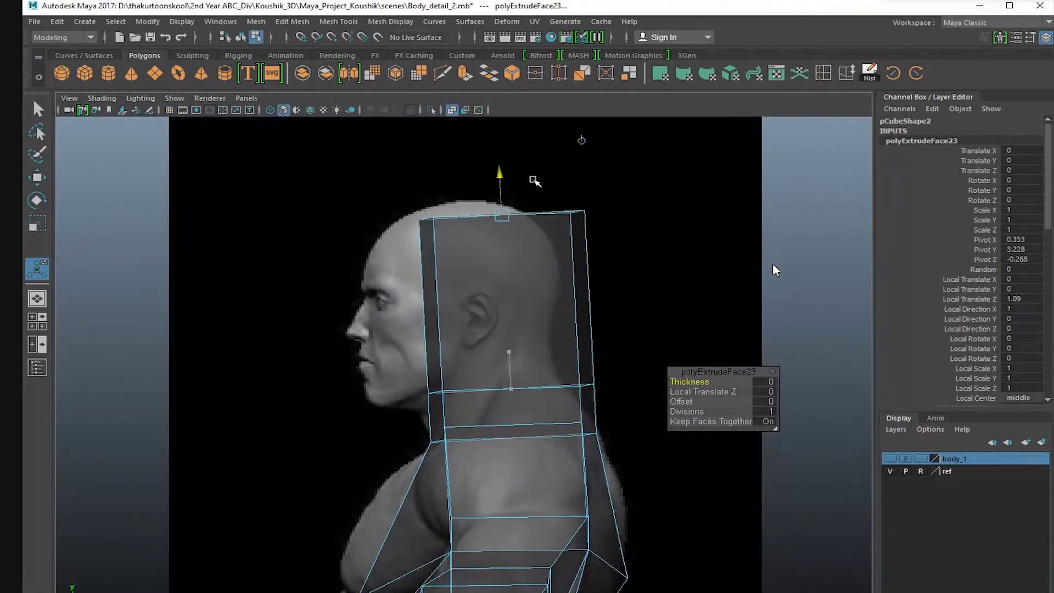
pyautogui.press('q')
pyautogui.click(628, 282)
# Extrude the front face of the head block forward to the face profile with Local Translate Z 0.474.
pyautogui.press('space')
pyautogui.press('space')
pyautogui.keyDown('alt'); pyautogui.moveTo(549, 275); pyautogui.dragTo(439, 223); pyautogui.keyUp('alt')
pyautogui.click(477, 261)
pyautogui.click(466, 74)
pyautogui.keyDown('alt'); pyautogui.moveTo(390, 329); pyautogui.dragTo(374, 308); pyautogui.keyUp('alt')
pyautogui.keyDown('alt'); pyautogui.moveTo(375, 308); pyautogui.dragTo(624, 167); pyautogui.keyUp('alt')
pyautogui.hotkey('ctrl', 'z')
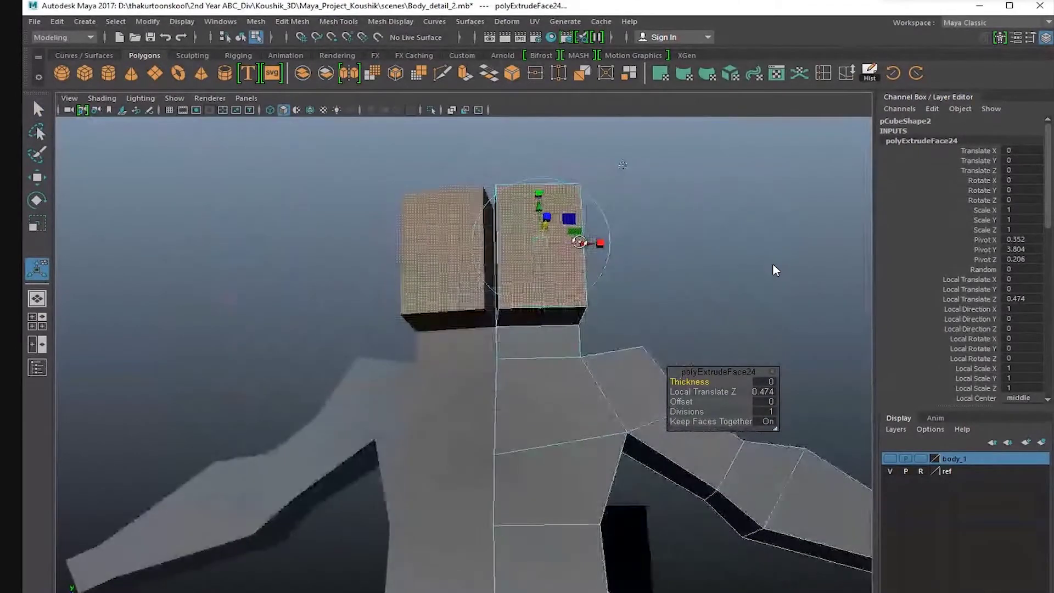
pyautogui.keyDown('alt'); pyautogui.moveTo(623, 166); pyautogui.dragTo(652, 289, button='right'); pyautogui.keyUp('alt')
pyautogui.keyDown('alt'); pyautogui.moveTo(651, 289); pyautogui.dragTo(490, 171); pyautogui.keyUp('alt')
pyautogui.press('space')
pyautogui.moveTo(557, 467); pyautogui.dragTo(389, 386)
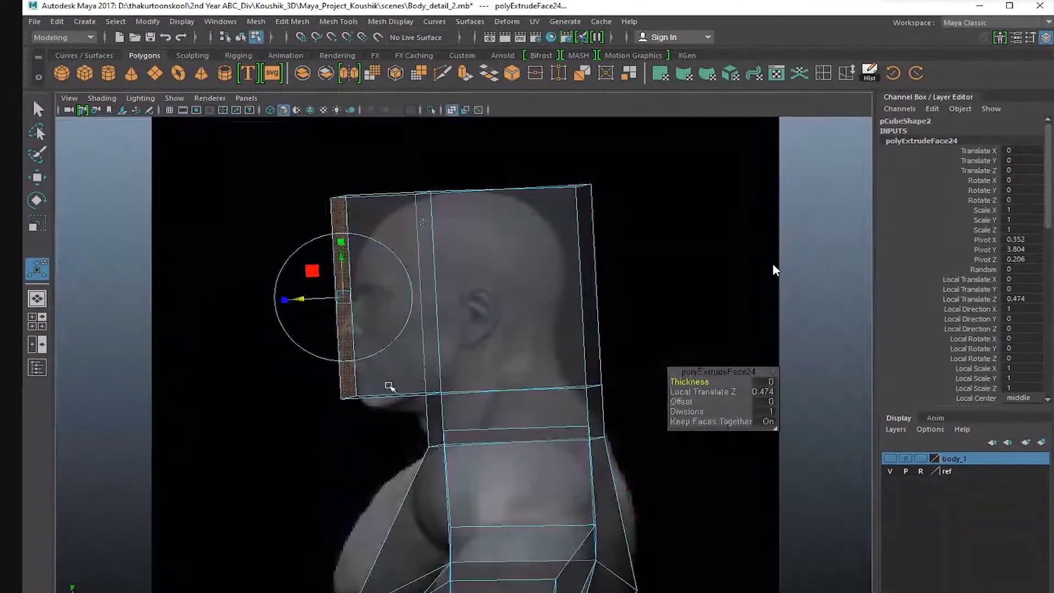
# Flatten the head's front face so that it stands vertical in the side view.
pyautogui.press('space')
pyautogui.press('space')
pyautogui.keyDown('alt'); pyautogui.moveTo(590, 190); pyautogui.dragTo(527, 272); pyautogui.keyUp('alt')
pyautogui.click(340, 236)
pyautogui.keyDown('alt'); pyautogui.moveTo(417, 275); pyautogui.dragTo(493, 340); pyautogui.keyUp('alt')
pyautogui.click(450, 289)
pyautogui.press('space')
pyautogui.press('space')
pyautogui.press('r')
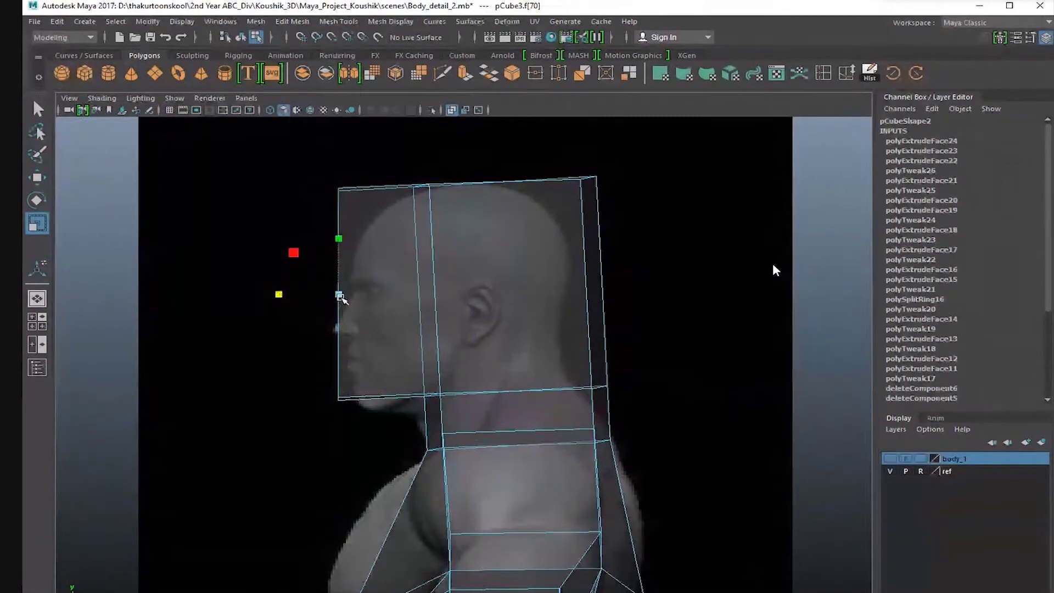
pyautogui.press('space')
pyautogui.press('space')
# Delete the inner faces of the head and neck along the symmetry line between the mirrored halves.
pyautogui.keyDown('alt'); pyautogui.moveTo(527, 330); pyautogui.dragTo(620, 301); pyautogui.keyUp('alt')
pyautogui.press('w')
pyautogui.keyDown('alt'); pyautogui.moveTo(620, 301); pyautogui.dragTo(538, 314); pyautogui.keyUp('alt')
pyautogui.press('3')
pyautogui.press('Delete')
pyautogui.keyDown('alt'); pyautogui.moveTo(615, 351); pyautogui.dragTo(393, 294); pyautogui.keyUp('alt')
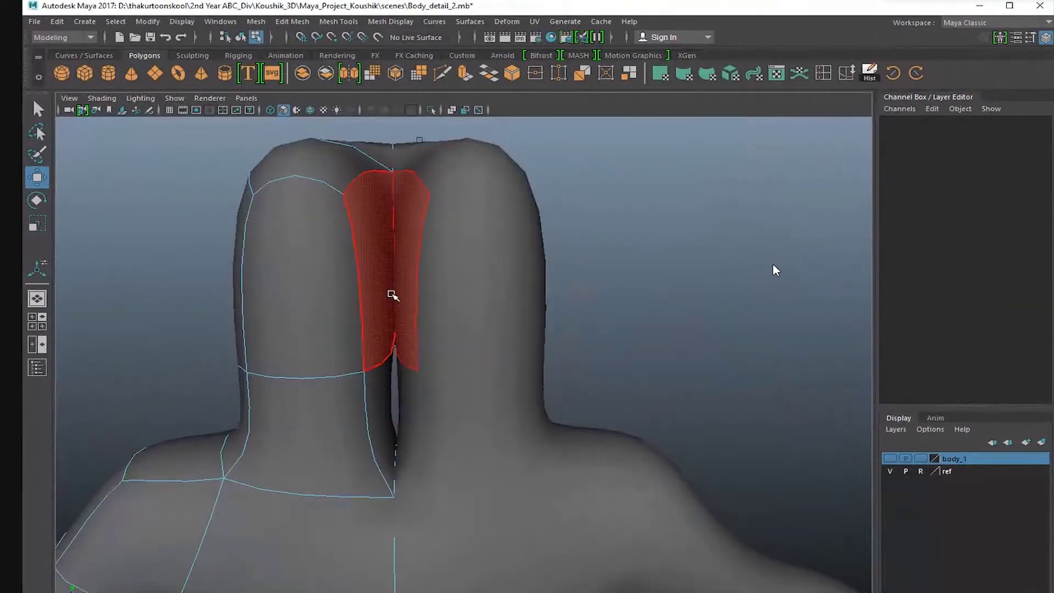
pyautogui.click(393, 294)
pyautogui.press('Delete')
pyautogui.click(383, 413)
pyautogui.press('Delete')
pyautogui.keyDown('alt'); pyautogui.moveTo(322, 411); pyautogui.dragTo(463, 372); pyautogui.keyUp('alt')
# Adjust the vertices where the underside of the head meets the neck in the side view.
pyautogui.press('space')
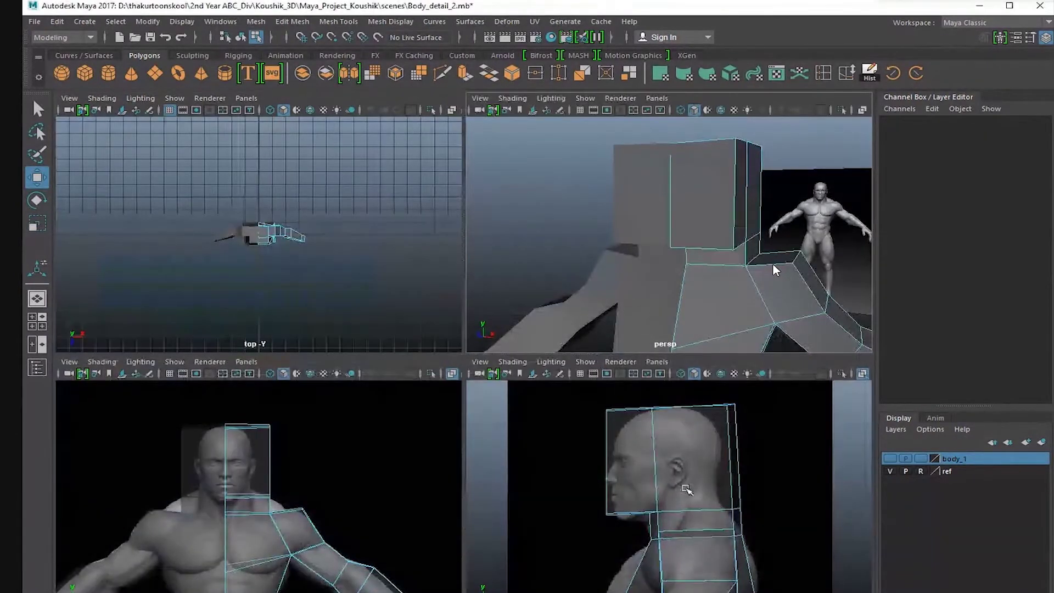
pyautogui.press('space')
pyautogui.keyDown('alt'); pyautogui.moveTo(503, 387); pyautogui.dragTo(590, 355, button='middle'); pyautogui.keyUp('alt')
pyautogui.scroll(2, 590, 356)
pyautogui.moveTo(578, 353); pyautogui.dragTo(535, 352, button='right')
pyautogui.moveTo(582, 351); pyautogui.dragTo(532, 388)
pyautogui.press('space')
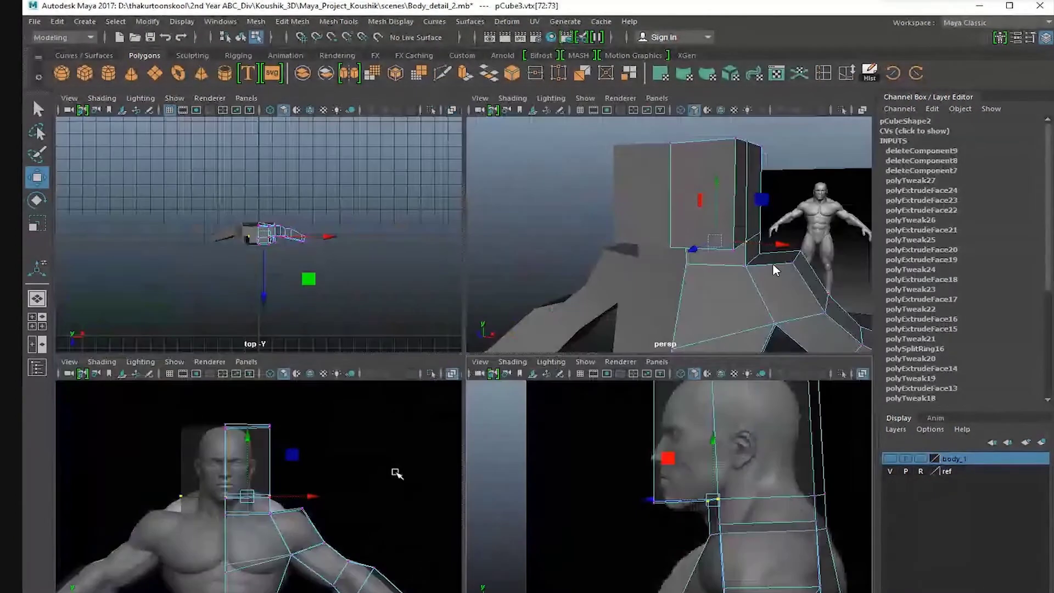
# Move the head's outer top and jaw vertices inward to match the head width in the front reference.
pyautogui.press('space')
pyautogui.scroll(-1, 511, 250)
pyautogui.moveTo(498, 281); pyautogui.dragTo(491, 282)
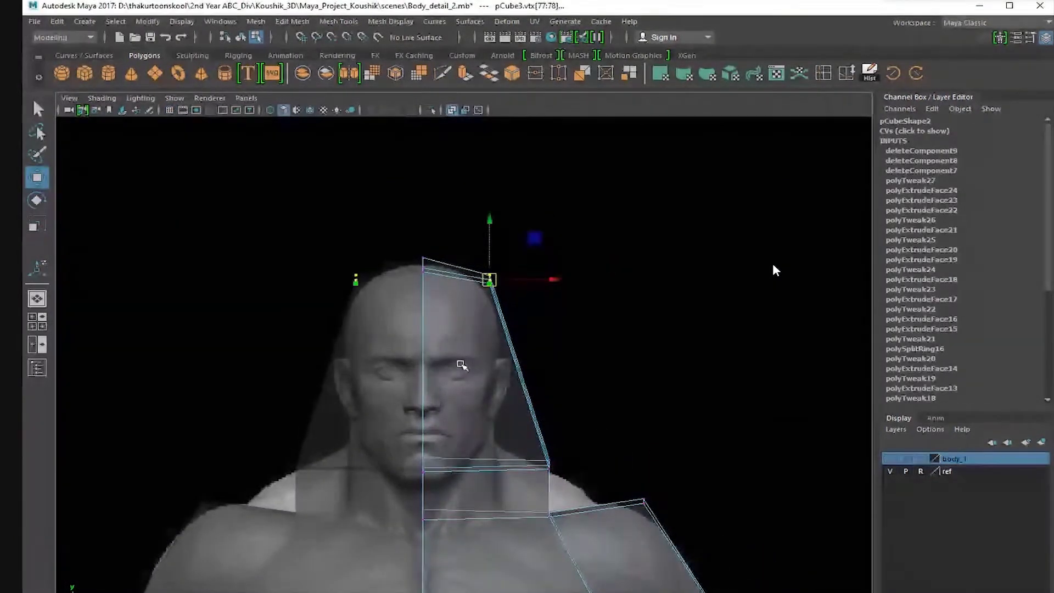
pyautogui.keyDown('alt'); pyautogui.moveTo(461, 364); pyautogui.dragTo(470, 301, button='middle'); pyautogui.keyUp('alt')
pyautogui.scroll(2, 471, 301)
pyautogui.moveTo(524, 364); pyautogui.dragTo(599, 424)
pyautogui.keyDown('alt'); pyautogui.moveTo(511, 407); pyautogui.dragTo(550, 464, button='middle'); pyautogui.keyUp('alt')
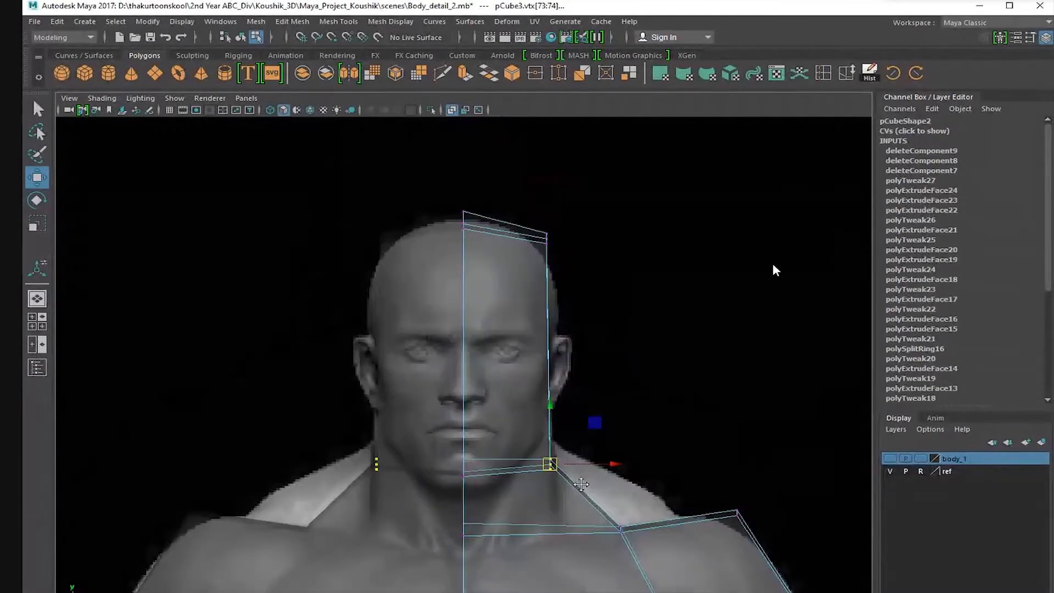
# Adjust the middle top vertices of the head and the vertices at the jaw and neck joint against the side reference.
pyautogui.press('space')
pyautogui.press('space')
pyautogui.keyDown('alt'); pyautogui.moveTo(620, 263); pyautogui.dragTo(455, 260); pyautogui.keyUp('alt')
pyautogui.click(651, 265)
pyautogui.keyDown('alt'); pyautogui.moveTo(652, 266); pyautogui.dragTo(656, 296); pyautogui.keyUp('alt')
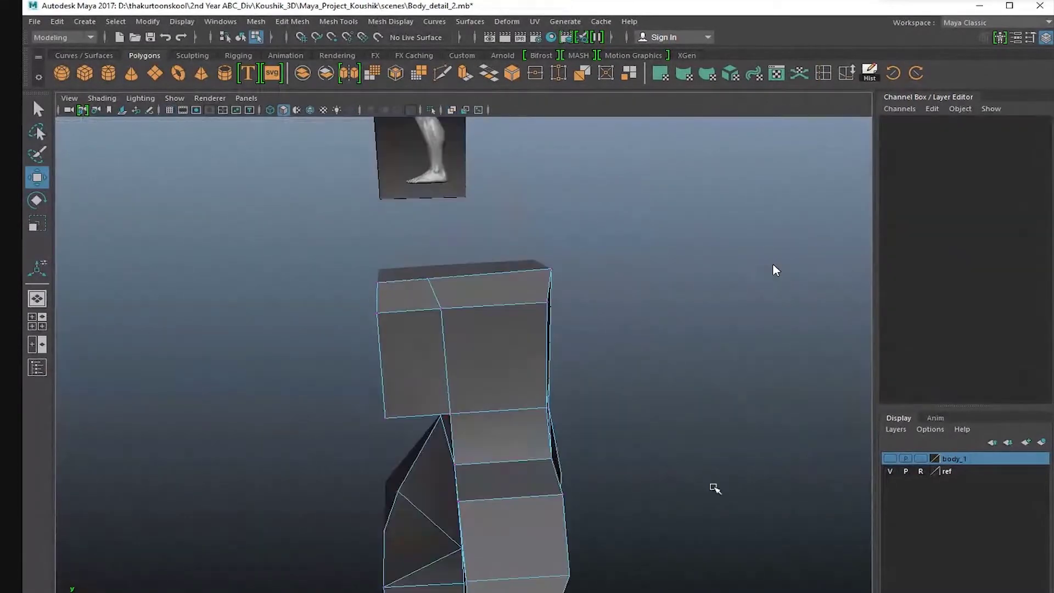
pyautogui.press('space')
pyautogui.press('space')
pyautogui.keyDown('alt'); pyautogui.moveTo(558, 436); pyautogui.dragTo(579, 446, button='middle'); pyautogui.keyUp('alt')
pyautogui.moveTo(521, 193); pyautogui.dragTo(546, 214)
pyautogui.moveTo(501, 210); pyautogui.dragTo(523, 211)
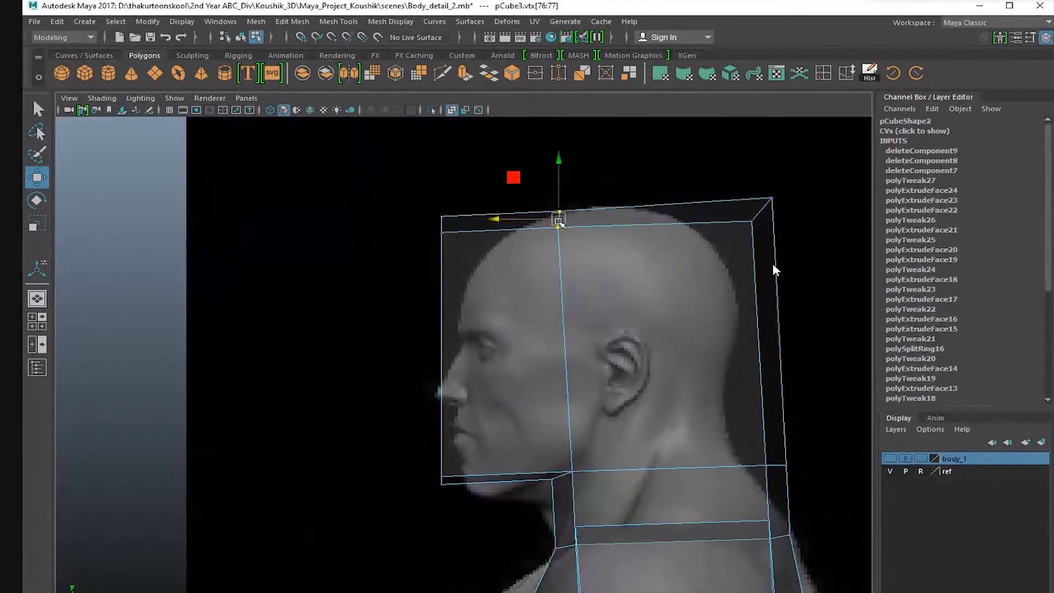
pyautogui.keyDown('alt'); pyautogui.moveTo(559, 222); pyautogui.dragTo(574, 125, button='middle'); pyautogui.keyUp('alt')
pyautogui.moveTo(524, 332); pyautogui.dragTo(592, 387)
pyautogui.press('space')
pyautogui.press('space')
pyautogui.moveTo(581, 275)
pyautogui.keyDown('alt'); pyautogui.mouseDown()
pyautogui.moveTo(477, 257)
pyautogui.moveTo(539, 370)
pyautogui.moveTo(461, 313)
pyautogui.moveTo(569, 291)
pyautogui.mouseUp(); pyautogui.keyUp('alt')
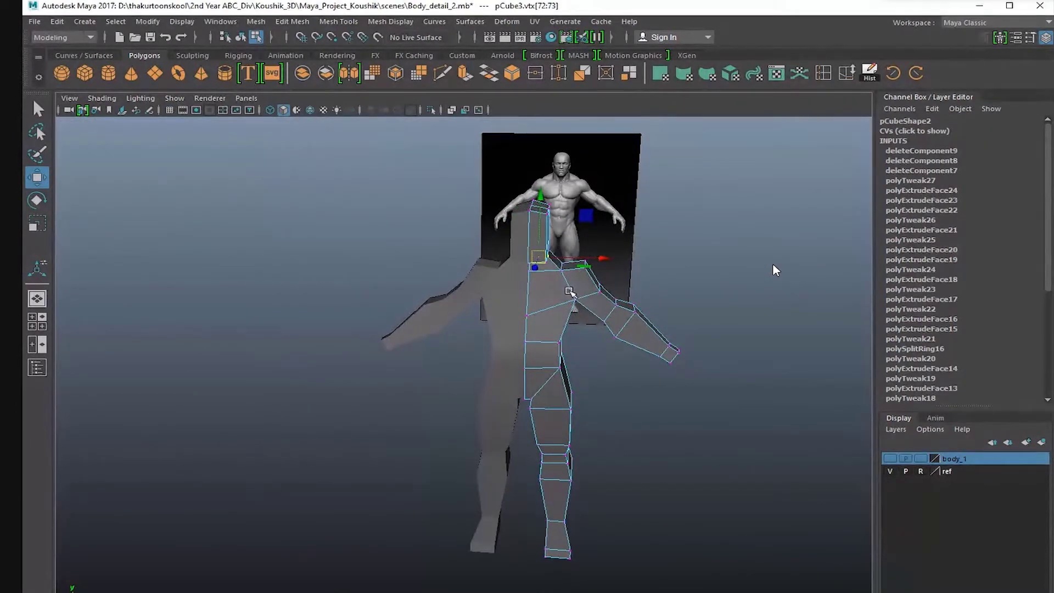
pyautogui.keyDown('alt'); pyautogui.moveTo(569, 290); pyautogui.dragTo(473, 351); pyautogui.keyUp('alt')
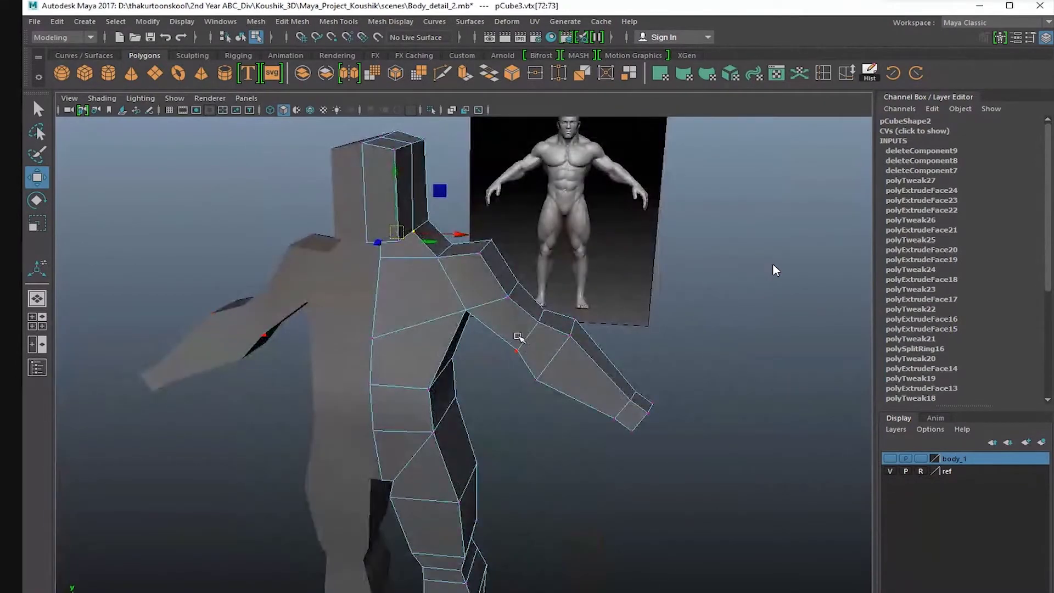
pyautogui.keyDown('alt'); pyautogui.moveTo(543, 341); pyautogui.dragTo(601, 351); pyautogui.keyUp('alt')
pyautogui.moveTo(601, 351); pyautogui.dragTo(602, 379, button='right')
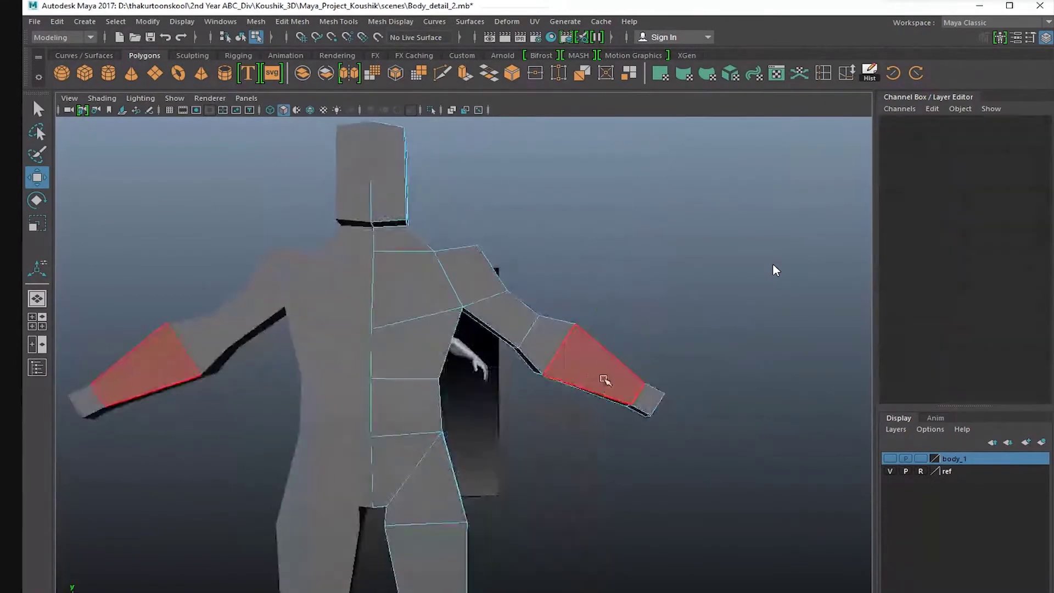
pyautogui.moveTo(604, 379); pyautogui.dragTo(653, 415)
pyautogui.keyDown('alt'); pyautogui.moveTo(653, 415); pyautogui.dragTo(528, 339); pyautogui.keyUp('alt')
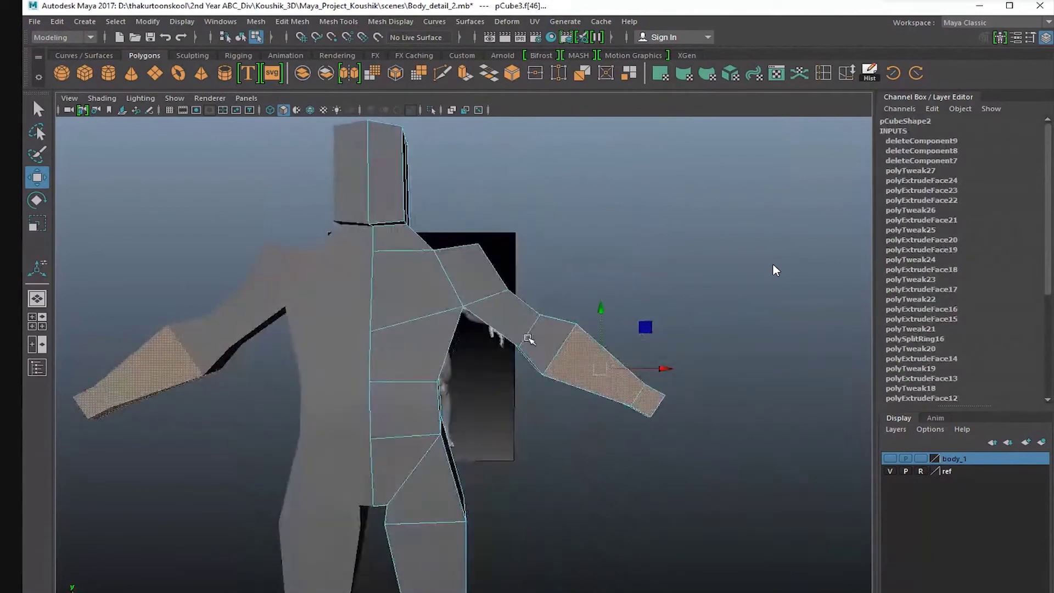
# Select all arm vertices in the front view and rotate the arm up from the armpit to a horizontal pose.
pyautogui.press('space')
pyautogui.press('space')
pyautogui.keyDown('alt'); pyautogui.moveTo(452, 372); pyautogui.dragTo(343, 302, button='middle'); pyautogui.keyUp('alt')
pyautogui.moveTo(508, 331); pyautogui.dragTo(467, 330, button='right')
pyautogui.moveTo(346, 222); pyautogui.dragTo(426, 255)
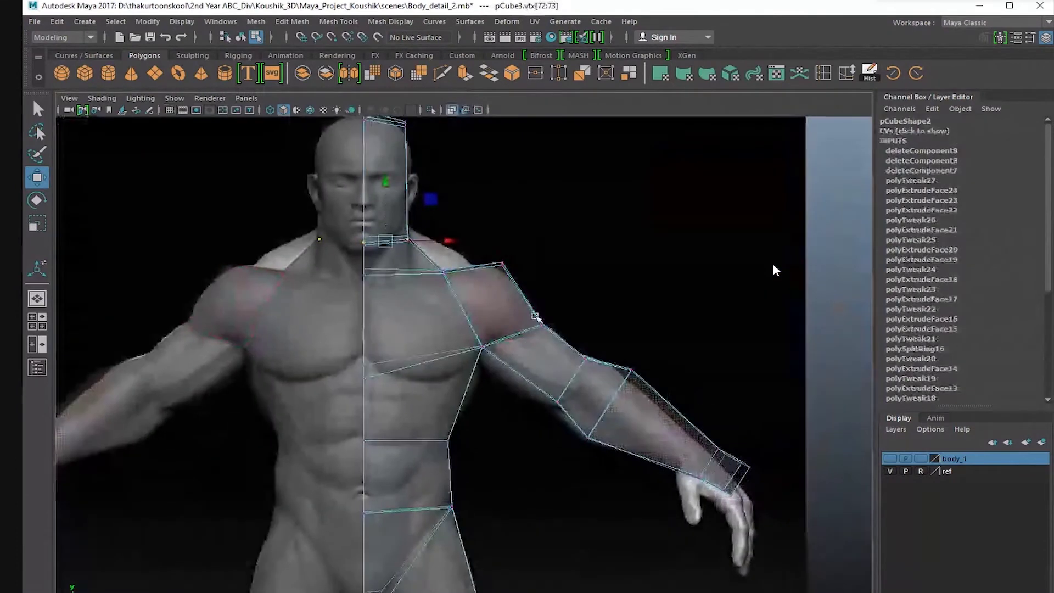
pyautogui.moveTo(829, 583); pyautogui.dragTo(829, 583)
pyautogui.keyDown('alt'); pyautogui.moveTo(658, 395); pyautogui.dragTo(668, 375, button='middle'); pyautogui.keyUp('alt')
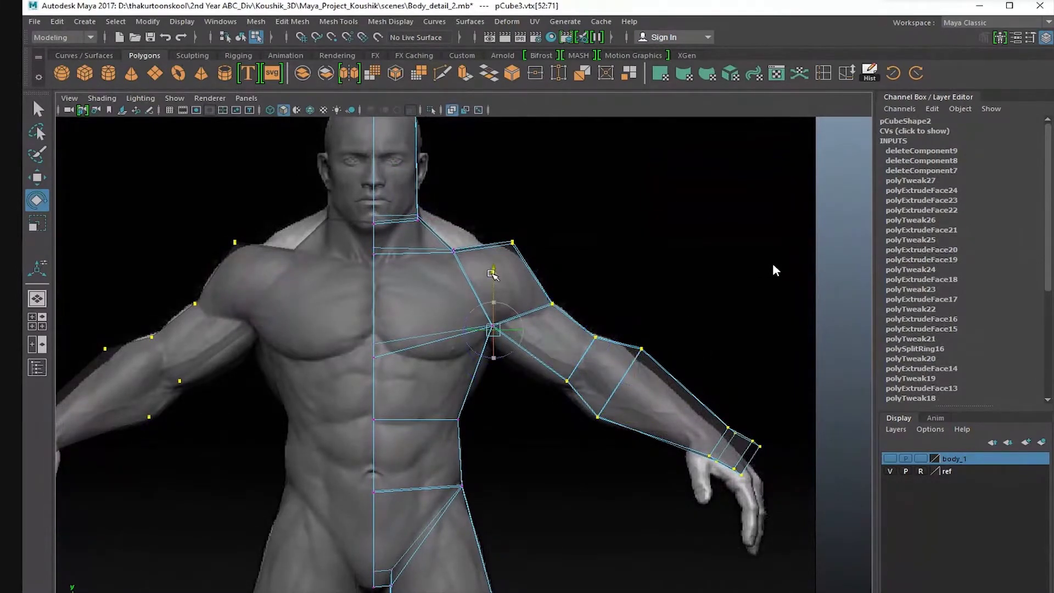
pyautogui.moveTo(439, 286); pyautogui.dragTo(441, 321)
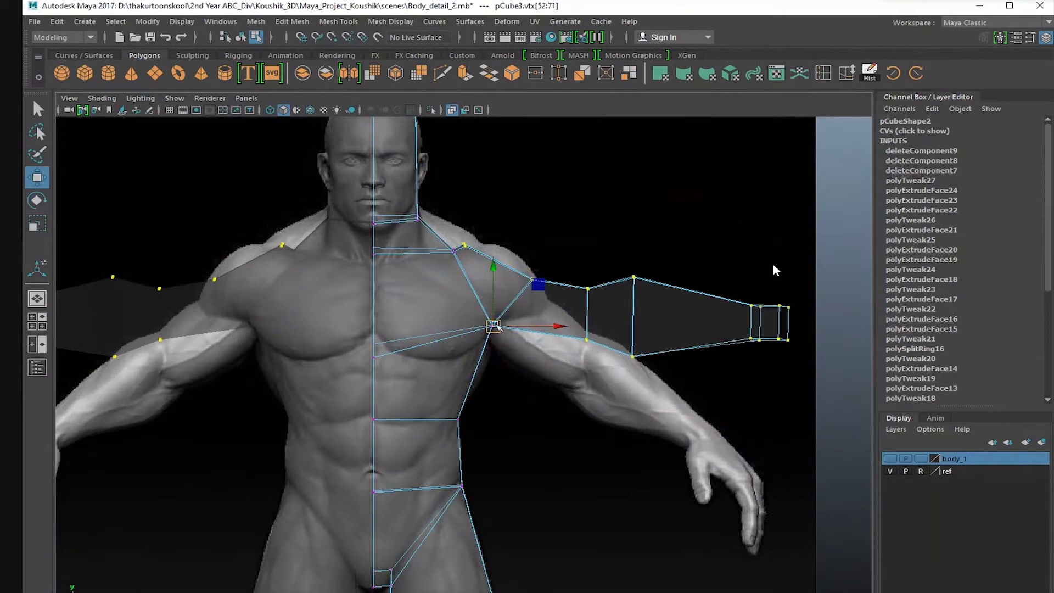
# Adjust the vertex at the shoulder and the elbow edge of the raised arm in perspective.
pyautogui.keyDown('alt'); pyautogui.moveTo(518, 318); pyautogui.dragTo(461, 328); pyautogui.keyUp('alt')
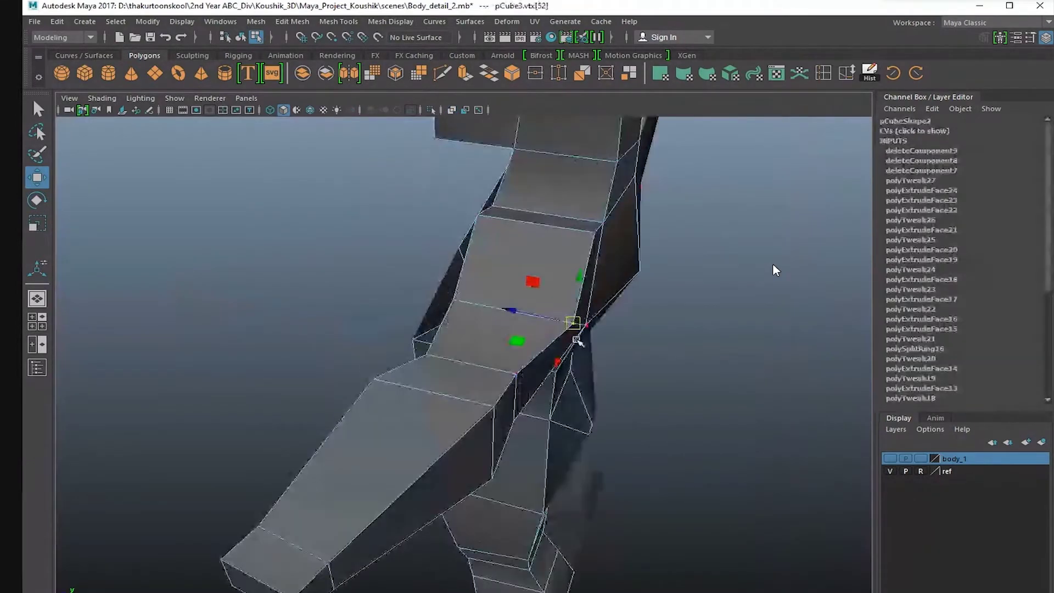
pyautogui.keyDown('alt'); pyautogui.moveTo(572, 318); pyautogui.dragTo(549, 351); pyautogui.keyUp('alt')
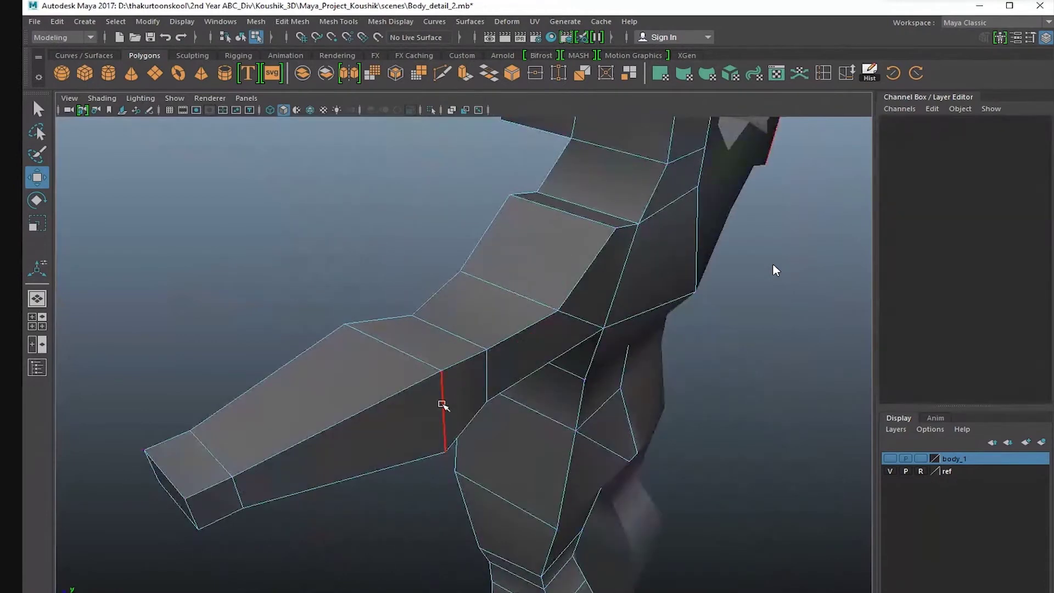
pyautogui.click(536, 394)
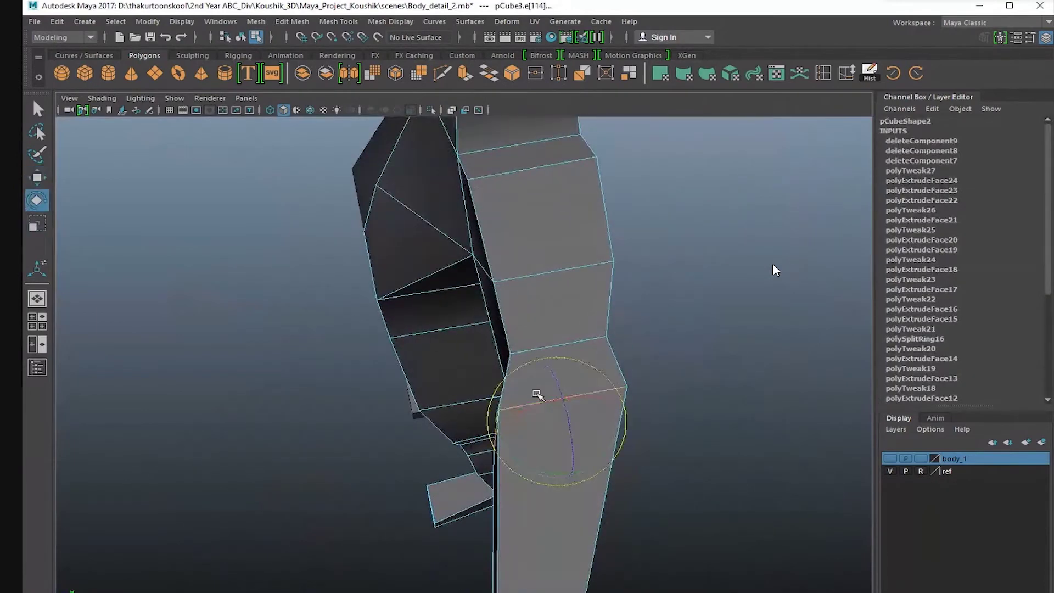
pyautogui.keyDown('alt'); pyautogui.moveTo(537, 394); pyautogui.dragTo(558, 434); pyautogui.keyUp('alt')
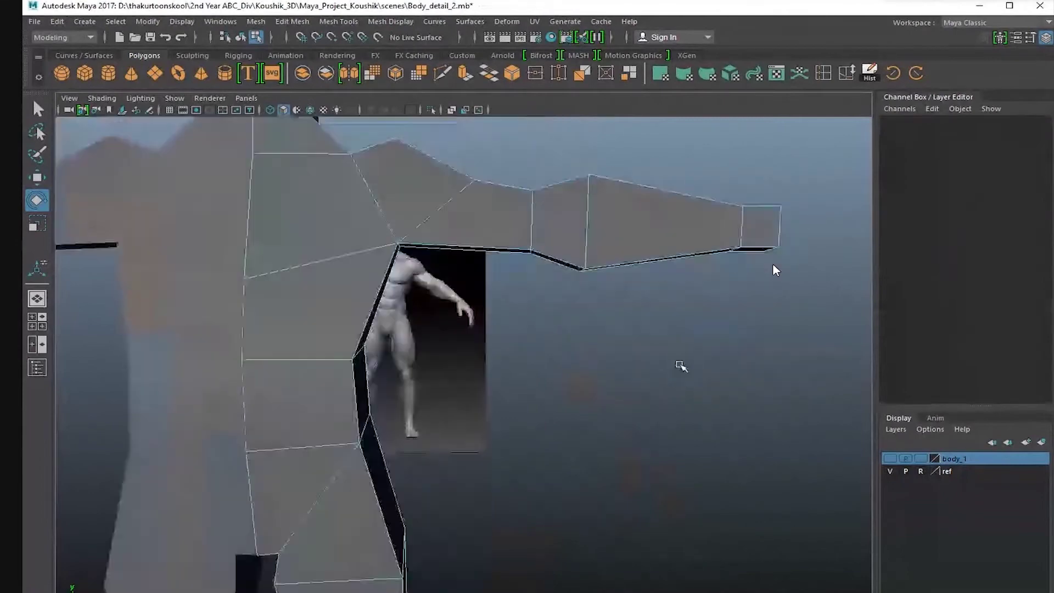
# Rotate the forearm faces and the wrist's end face about the arm's axis.
pyautogui.keyDown('alt'); pyautogui.moveTo(680, 367); pyautogui.dragTo(588, 360); pyautogui.keyUp('alt')
pyautogui.click(562, 281)
pyautogui.keyDown('alt'); pyautogui.moveTo(563, 280); pyautogui.dragTo(441, 261); pyautogui.keyUp('alt')
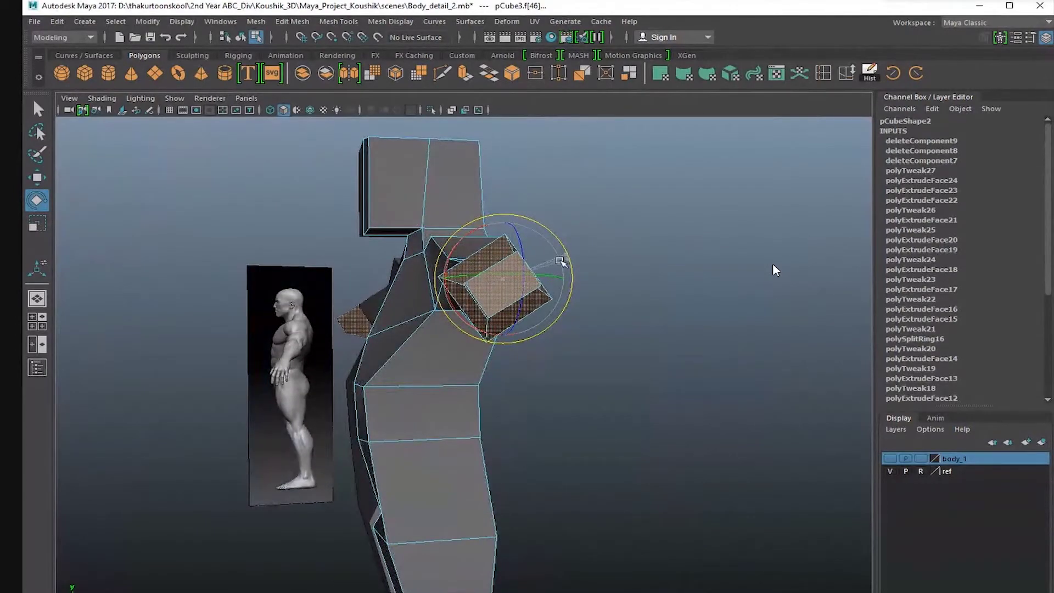
pyautogui.keyDown('alt'); pyautogui.moveTo(530, 273); pyautogui.dragTo(682, 380); pyautogui.keyUp('alt')
pyautogui.keyDown('alt'); pyautogui.moveTo(631, 324); pyautogui.dragTo(490, 313); pyautogui.keyUp('alt')
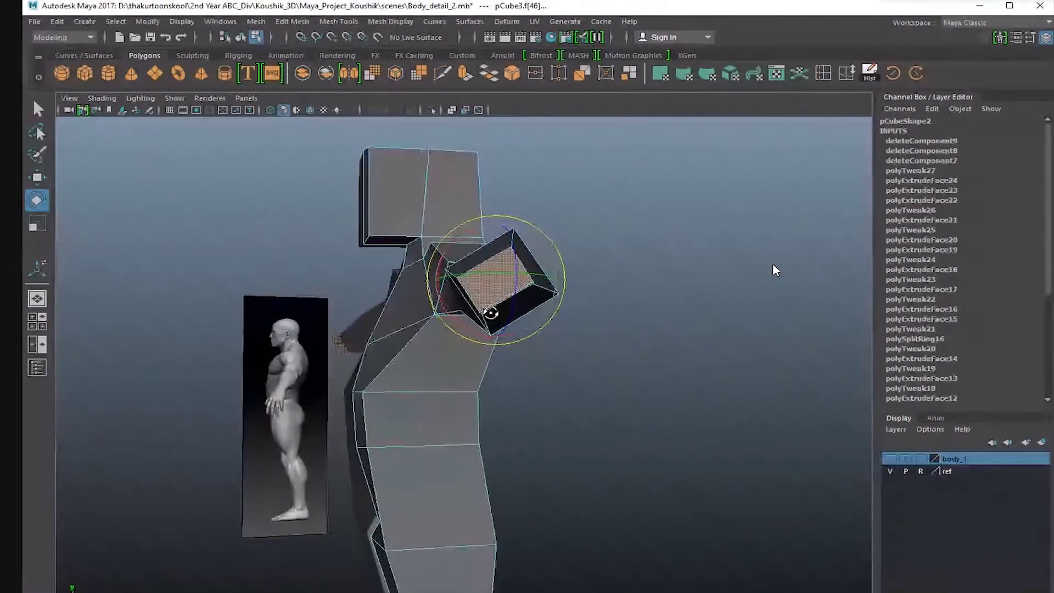
pyautogui.click(509, 351)
pyautogui.keyDown('alt'); pyautogui.moveTo(510, 351); pyautogui.dragTo(651, 340); pyautogui.keyUp('alt')
# Reposition individual vertices of the arm to clean up its shape after the rotation.
pyautogui.press('w')
pyautogui.scroll(3, 651, 343)
pyautogui.keyDown('alt'); pyautogui.moveTo(651, 343); pyautogui.dragTo(634, 375, button='middle'); pyautogui.keyUp('alt')
pyautogui.press('F9')
pyautogui.keyDown('alt'); pyautogui.moveTo(604, 355); pyautogui.dragTo(649, 327); pyautogui.keyUp('alt')
pyautogui.moveTo(608, 323); pyautogui.dragTo(708, 268)
pyautogui.keyDown('alt'); pyautogui.moveTo(667, 311); pyautogui.dragTo(417, 247); pyautogui.keyUp('alt')
pyautogui.click(539, 294)
pyautogui.keyDown('alt'); pyautogui.moveTo(503, 317); pyautogui.dragTo(631, 345); pyautogui.keyUp('alt')
pyautogui.keyDown('alt'); pyautogui.moveTo(527, 345); pyautogui.dragTo(406, 360); pyautogui.keyUp('alt')
pyautogui.click(504, 349)
pyautogui.moveTo(478, 357)
pyautogui.keyDown('alt'); pyautogui.mouseDown()
pyautogui.moveTo(467, 306)
pyautogui.moveTo(400, 311)
pyautogui.moveTo(572, 345)
pyautogui.moveTo(527, 354)
pyautogui.mouseUp(); pyautogui.keyUp('alt')
# Preview the body smoothed, return to object mode, and examine the arm and torso from several sides.
pyautogui.press('3')
pyautogui.press('F8')
pyautogui.click(467, 407)
pyautogui.click(497, 359)
pyautogui.moveTo(498, 360)
pyautogui.keyDown('alt'); pyautogui.mouseDown(button='right')
pyautogui.moveTo(618, 364)
pyautogui.moveTo(511, 368)
pyautogui.mouseUp(button='right'); pyautogui.keyUp('alt')
pyautogui.keyDown('alt'); pyautogui.moveTo(549, 373); pyautogui.dragTo(505, 418); pyautogui.keyUp('alt')
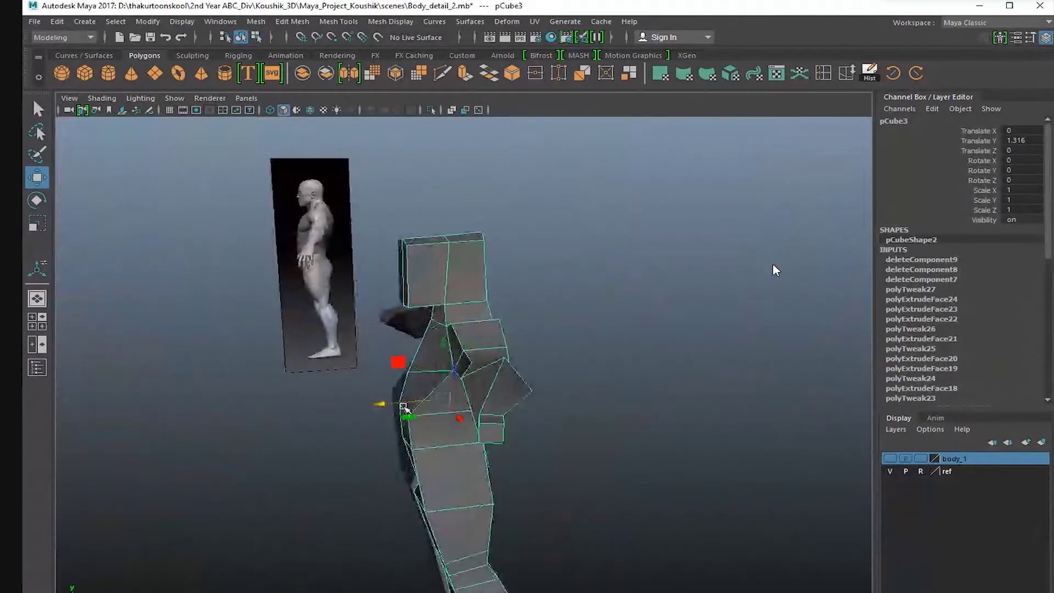
pyautogui.keyDown('alt'); pyautogui.moveTo(404, 407); pyautogui.dragTo(471, 410); pyautogui.keyUp('alt')
pyautogui.keyDown('alt'); pyautogui.moveTo(470, 409); pyautogui.dragTo(541, 404, button='right'); pyautogui.keyUp('alt')
pyautogui.keyDown('alt'); pyautogui.moveTo(434, 393); pyautogui.dragTo(691, 268); pyautogui.keyUp('alt')
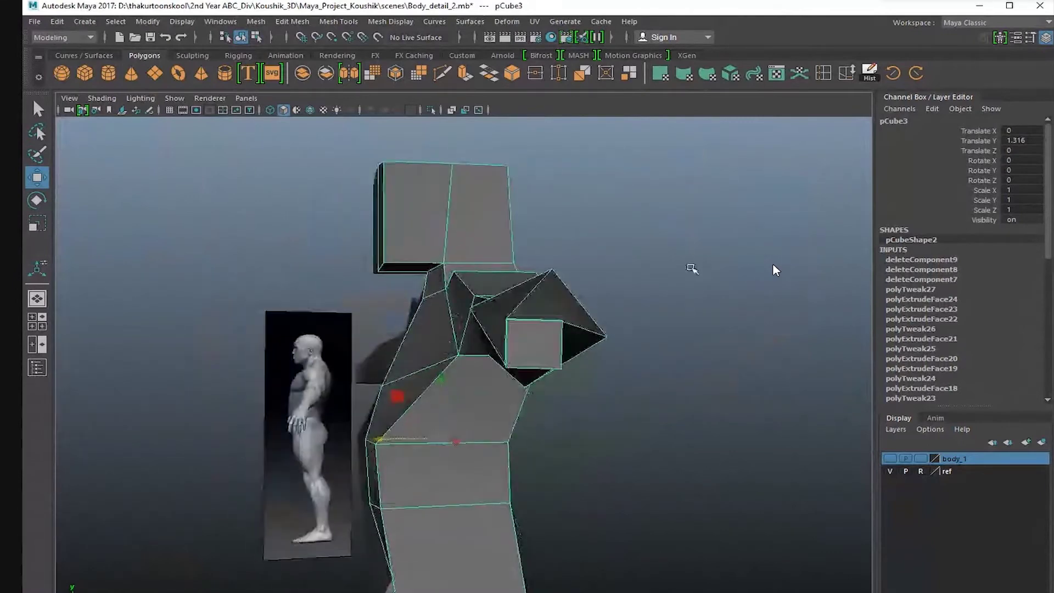
# Insert two crossing edge loops through the wrist's end face along the length of the arm.
pyautogui.press('g')
pyautogui.click(536, 321)
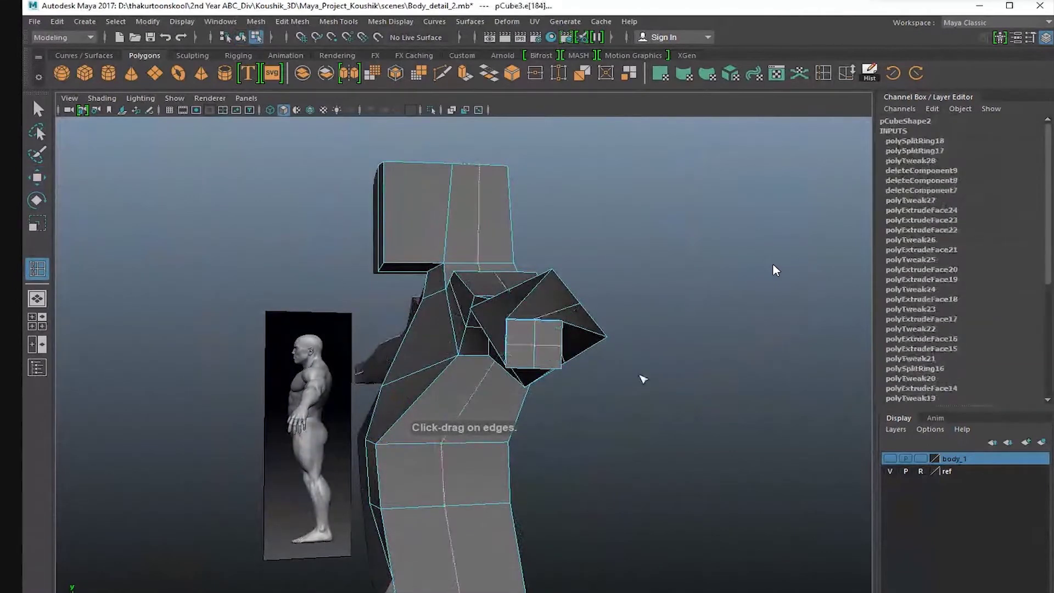
pyautogui.keyDown('alt'); pyautogui.moveTo(395, 394); pyautogui.dragTo(480, 391); pyautogui.keyUp('alt')
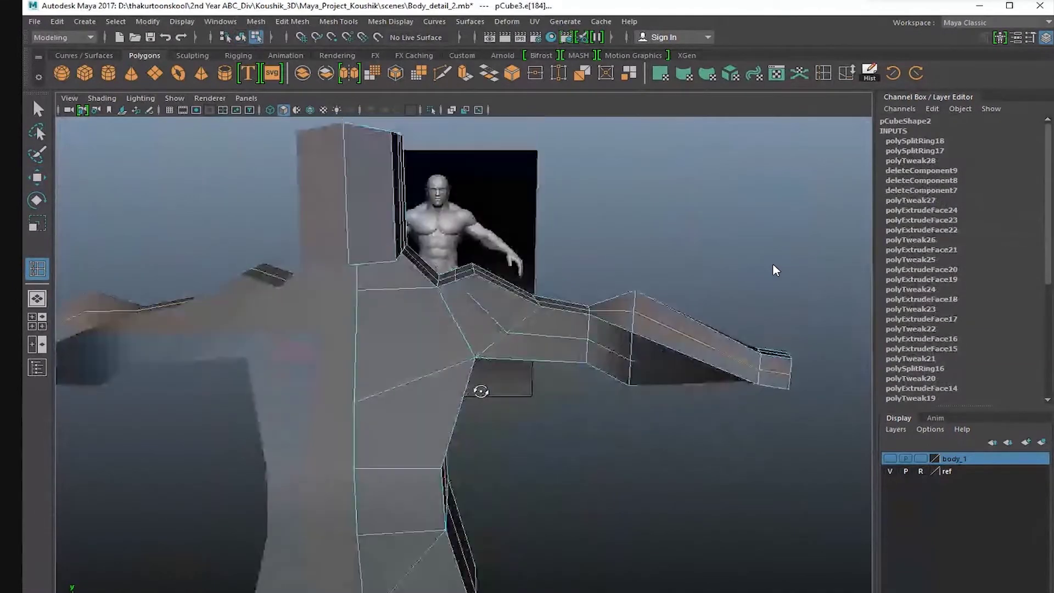
# Insert edge loops lengthwise through the front of the torso and down the middle of the leg.
pyautogui.click(422, 382)
pyautogui.keyDown('alt'); pyautogui.moveTo(511, 313); pyautogui.dragTo(473, 369, button='middle'); pyautogui.keyUp('alt')
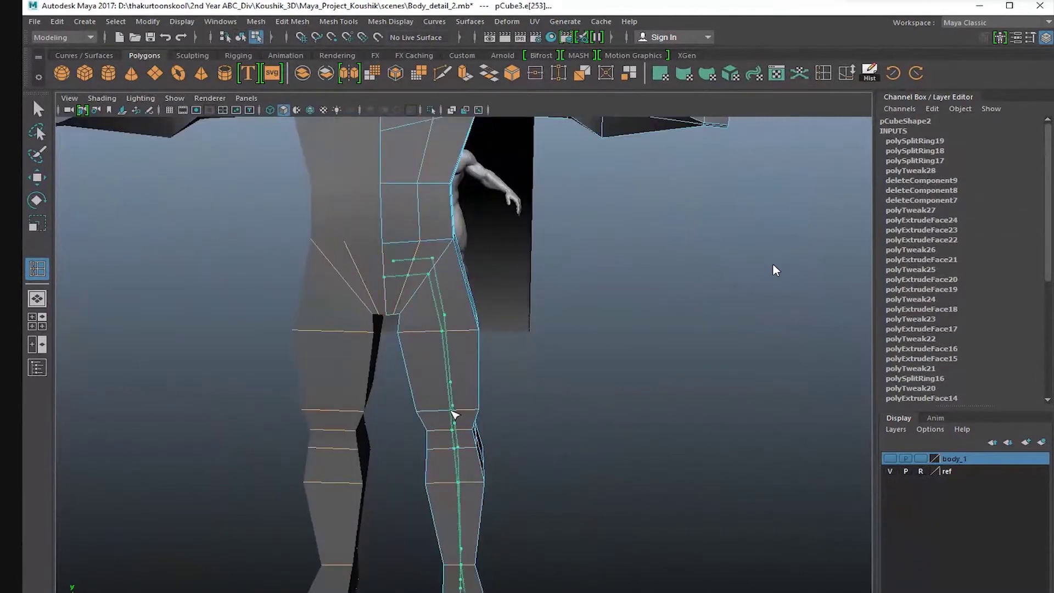
pyautogui.press('w')
pyautogui.click(604, 400)
# Rotate the edge loops around the wrist and forearm to correct the twisted cross-sections.
pyautogui.keyDown('alt'); pyautogui.moveTo(554, 346); pyautogui.dragTo(497, 368); pyautogui.keyUp('alt')
pyautogui.keyDown('alt'); pyautogui.moveTo(510, 303); pyautogui.dragTo(428, 357, button='middle'); pyautogui.keyUp('alt')
pyautogui.keyDown('alt'); pyautogui.moveTo(429, 357); pyautogui.dragTo(525, 288, button='right'); pyautogui.keyUp('alt')
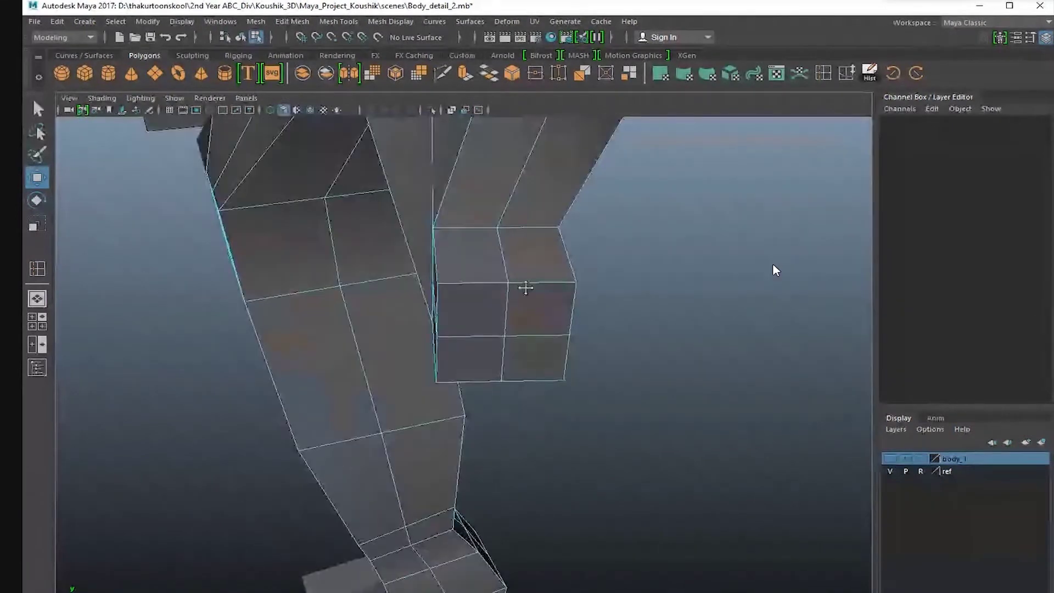
pyautogui.keyDown('alt'); pyautogui.moveTo(524, 287); pyautogui.dragTo(529, 404, button='middle'); pyautogui.keyUp('alt')
pyautogui.doubleClick(526, 402)
pyautogui.press('e')
pyautogui.keyDown('alt'); pyautogui.moveTo(527, 403); pyautogui.dragTo(554, 365); pyautogui.keyUp('alt')
pyautogui.keyDown('alt'); pyautogui.moveTo(531, 309); pyautogui.dragTo(531, 256); pyautogui.keyUp('alt')
pyautogui.doubleClick(604, 264)
pyautogui.keyDown('alt'); pyautogui.moveTo(538, 183); pyautogui.dragTo(590, 181); pyautogui.keyUp('alt')
pyautogui.click(550, 221)
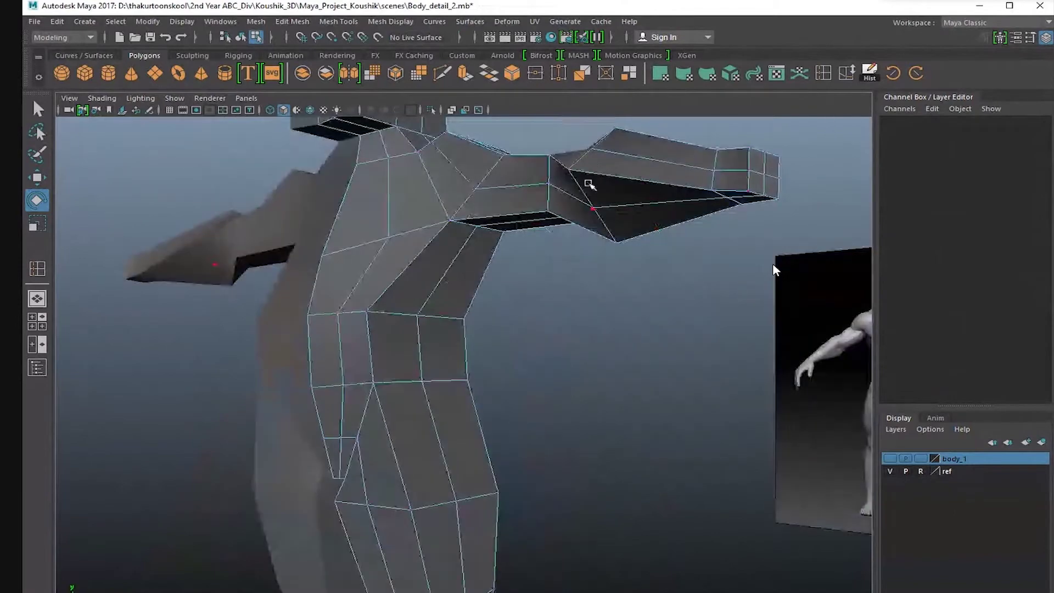
# Select the corner vertices at the elbow end of the forearm and scale them closer together.
pyautogui.click(569, 170)
pyautogui.keyDown('shift'); pyautogui.click(618, 241); pyautogui.keyUp('shift')
pyautogui.press('w')
pyautogui.keyDown('alt'); pyautogui.moveTo(634, 247); pyautogui.dragTo(546, 252); pyautogui.keyUp('alt')
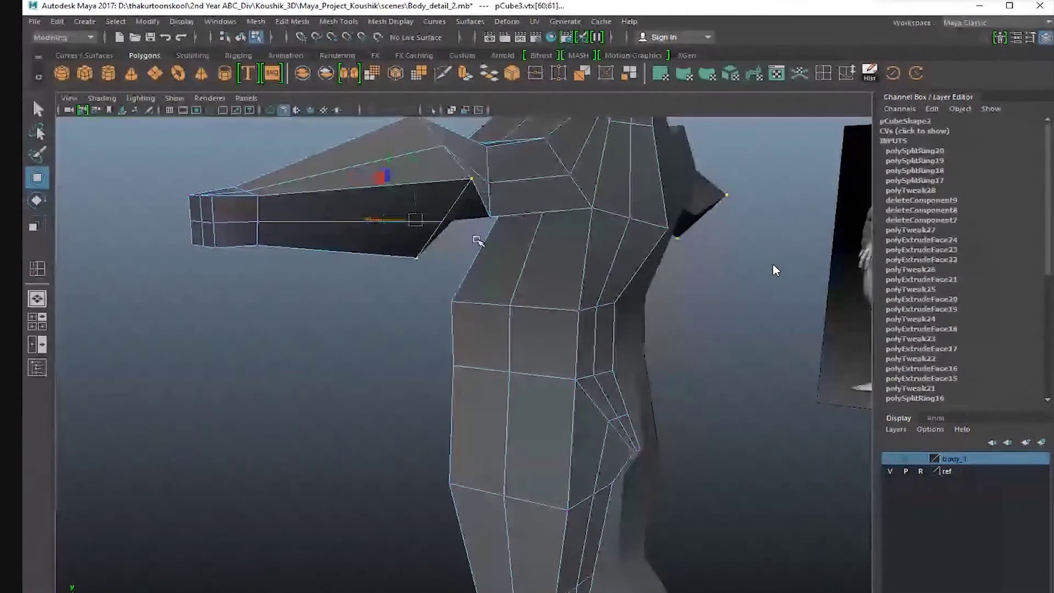
pyautogui.keyDown('alt'); pyautogui.moveTo(479, 235); pyautogui.dragTo(518, 267); pyautogui.keyUp('alt')
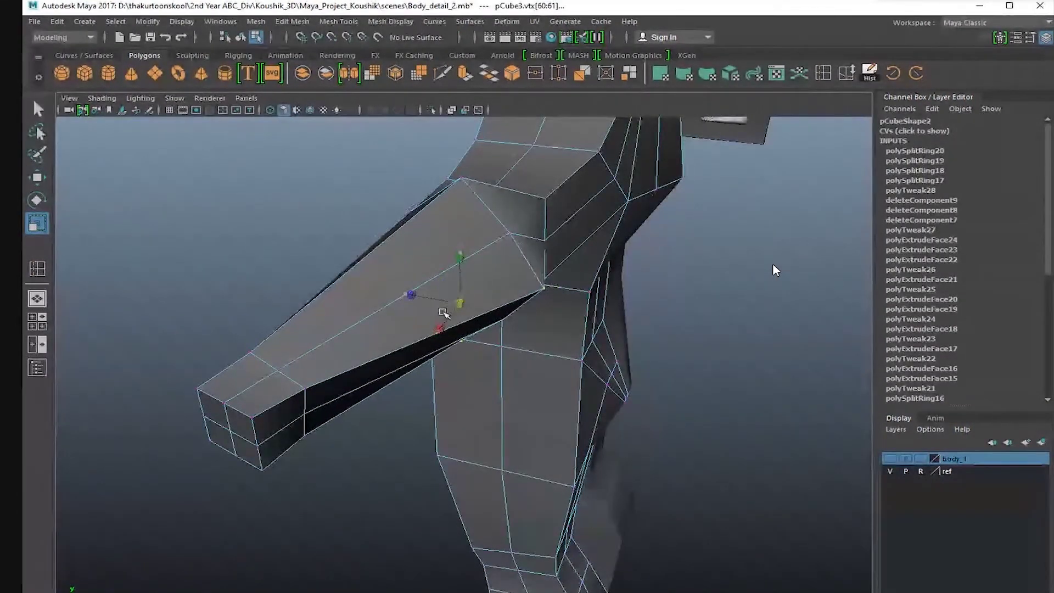
# Scale the remaining corner vertices around the forearm and wrist closer together to round the arm.
pyautogui.keyDown('alt'); pyautogui.moveTo(444, 313); pyautogui.dragTo(523, 306); pyautogui.keyUp('alt')
pyautogui.keyDown('shift'); pyautogui.click(576, 214); pyautogui.keyUp('shift')
pyautogui.keyDown('alt'); pyautogui.moveTo(578, 217); pyautogui.dragTo(598, 236); pyautogui.keyUp('alt')
pyautogui.moveTo(567, 194); pyautogui.dragTo(529, 308)
pyautogui.scroll(-3, 412, 265)
pyautogui.click(512, 360)
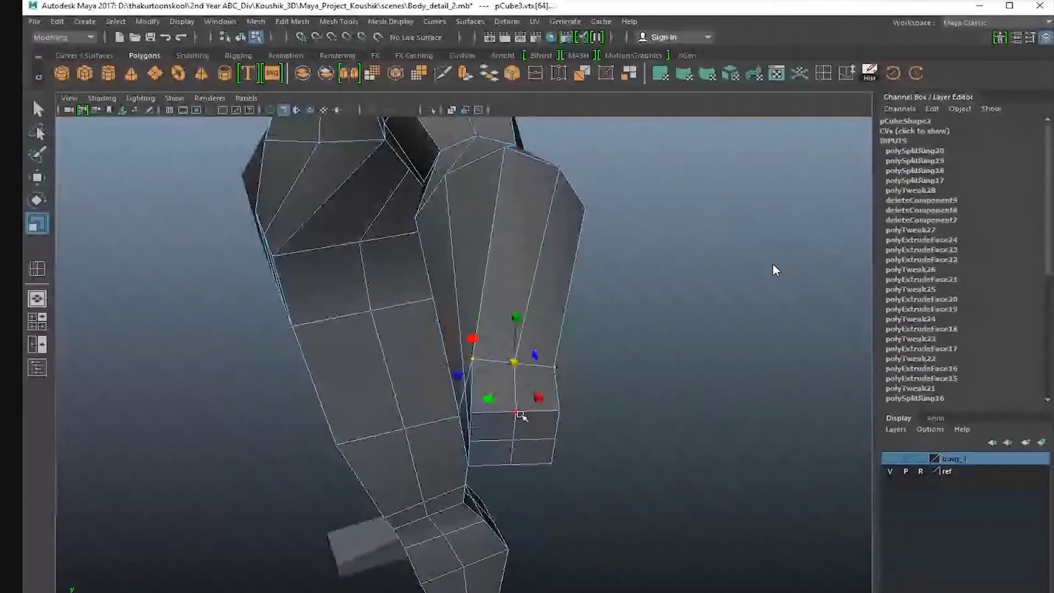
pyautogui.keyDown('alt'); pyautogui.moveTo(521, 417); pyautogui.dragTo(496, 292); pyautogui.keyUp('alt')
pyautogui.keyDown('shift'); pyautogui.click(292, 197); pyautogui.keyUp('shift')
pyautogui.scroll(-3, 525, 381)
pyautogui.click(524, 381)
pyautogui.click(401, 335)
# Move the edge on the front of the upper chest forward to round the torso.
pyautogui.press('w')
pyautogui.click(449, 296)
pyautogui.keyDown('alt'); pyautogui.moveTo(497, 292); pyautogui.dragTo(466, 273); pyautogui.keyUp('alt')
pyautogui.click(388, 282)
pyautogui.moveTo(376, 251); pyautogui.dragTo(375, 247)
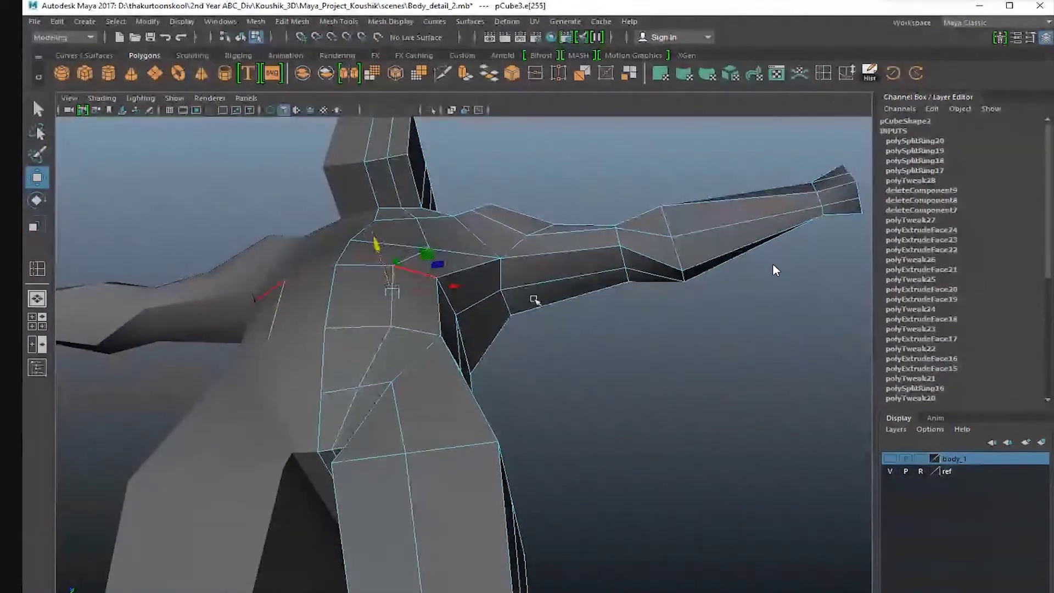
# Select the corner vertices around the upper thigh and scale them closer together.
pyautogui.keyDown('alt'); pyautogui.moveTo(534, 299); pyautogui.dragTo(439, 358); pyautogui.keyUp('alt')
pyautogui.click(587, 308)
pyautogui.moveTo(439, 358); pyautogui.dragTo(414, 357, button='right')
pyautogui.click(402, 349)
pyautogui.keyDown('alt'); pyautogui.moveTo(413, 357); pyautogui.dragTo(463, 364); pyautogui.keyUp('alt')
pyautogui.keyDown('shift'); pyautogui.click(417, 354); pyautogui.keyUp('shift')
pyautogui.keyDown('shift'); pyautogui.click(600, 346); pyautogui.keyUp('shift')
pyautogui.keyDown('alt'); pyautogui.moveTo(591, 347); pyautogui.dragTo(618, 417); pyautogui.keyUp('alt')
pyautogui.keyDown('shift'); pyautogui.click(498, 346); pyautogui.keyUp('shift')
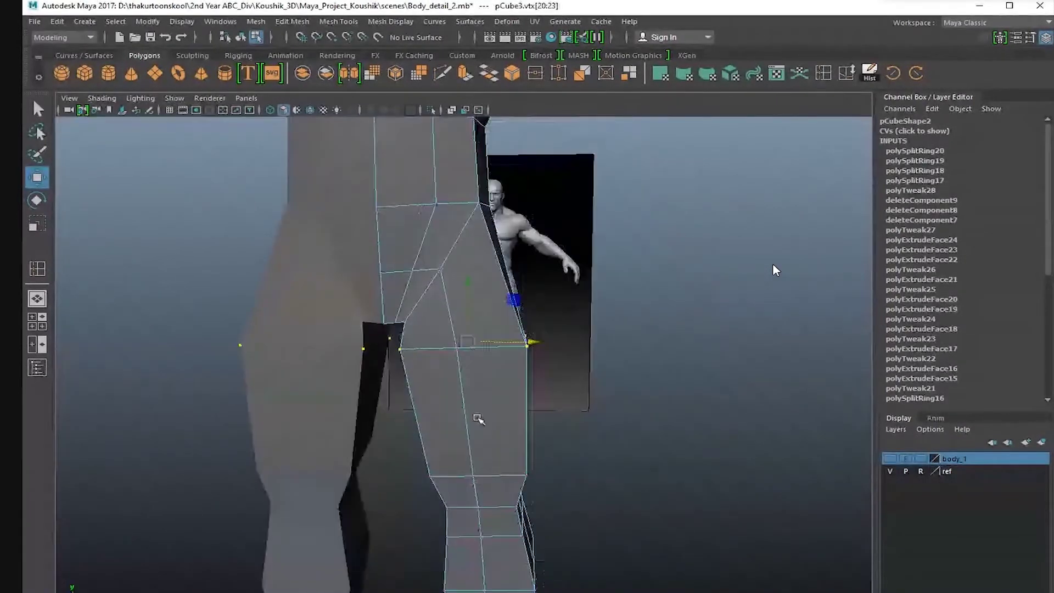
# Scale the corner vertices around the knee and the calf closer together to round the lower leg.
pyautogui.keyDown('alt'); pyautogui.moveTo(488, 395); pyautogui.dragTo(508, 319); pyautogui.keyUp('alt')
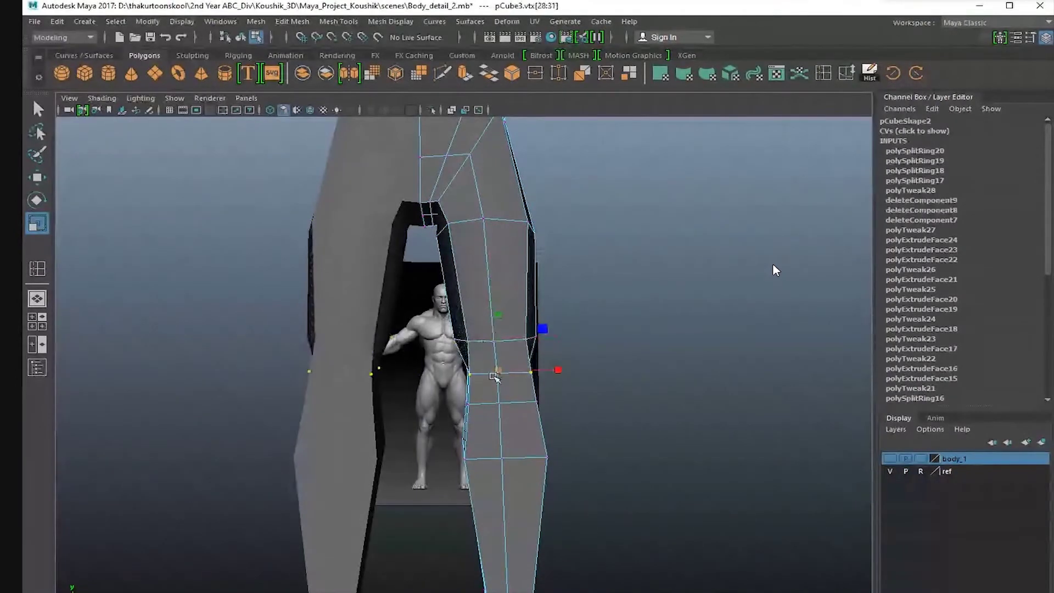
pyautogui.moveTo(500, 414); pyautogui.dragTo(492, 446)
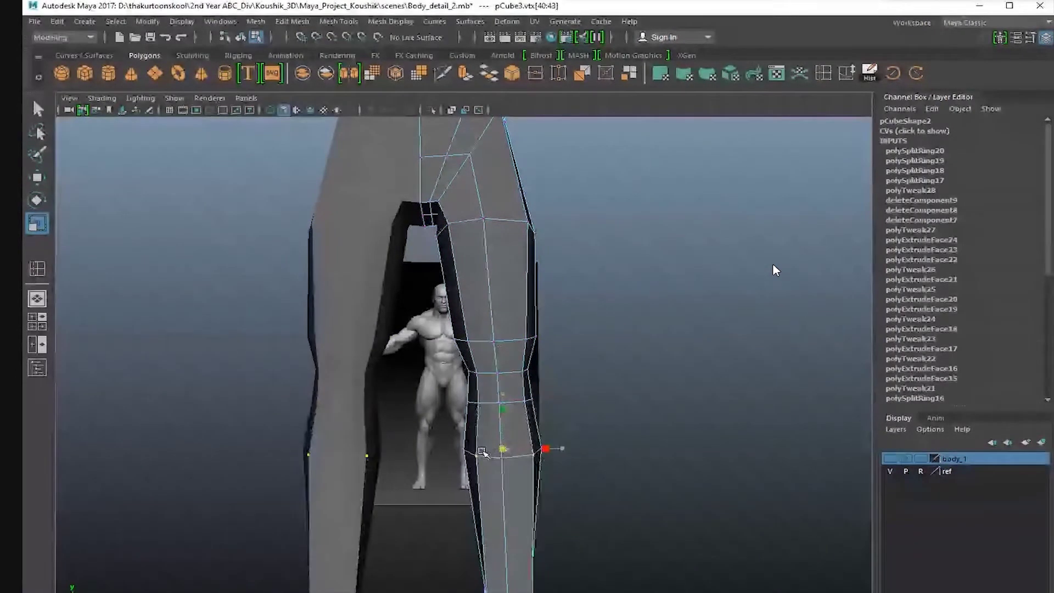
pyautogui.click(660, 300)
# Move the buttock vertices in the side view to follow the outline of the reference body.
pyautogui.keyDown('alt'); pyautogui.moveTo(661, 300); pyautogui.dragTo(419, 334); pyautogui.keyUp('alt')
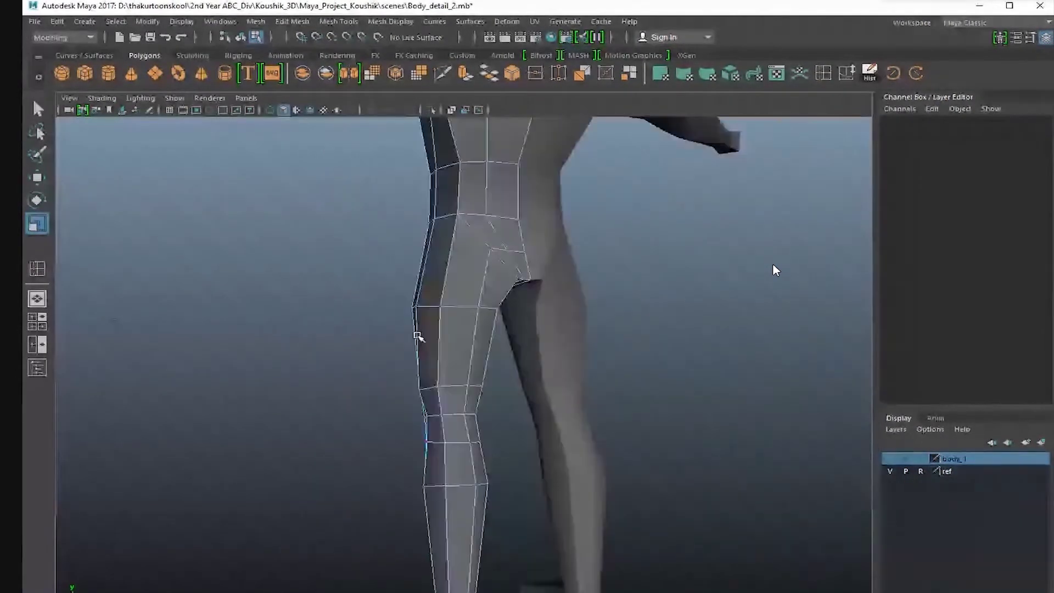
pyautogui.keyDown('alt'); pyautogui.moveTo(419, 335); pyautogui.dragTo(588, 318, button='right'); pyautogui.keyUp('alt')
pyautogui.moveTo(587, 318); pyautogui.dragTo(528, 348)
pyautogui.press('w')
pyautogui.press('space')
pyautogui.press('space')
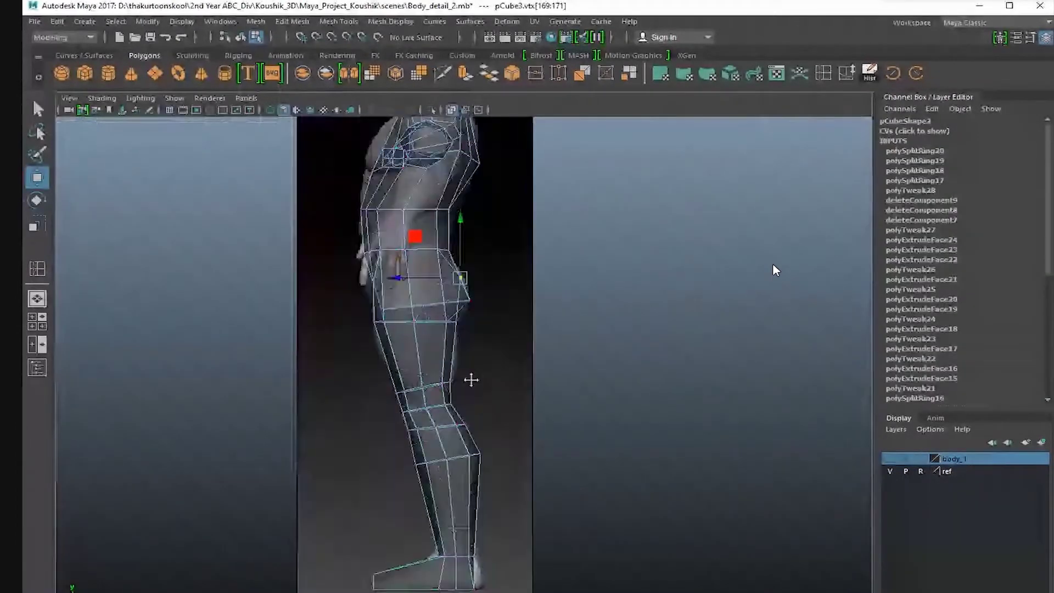
pyautogui.scroll(6, 470, 376)
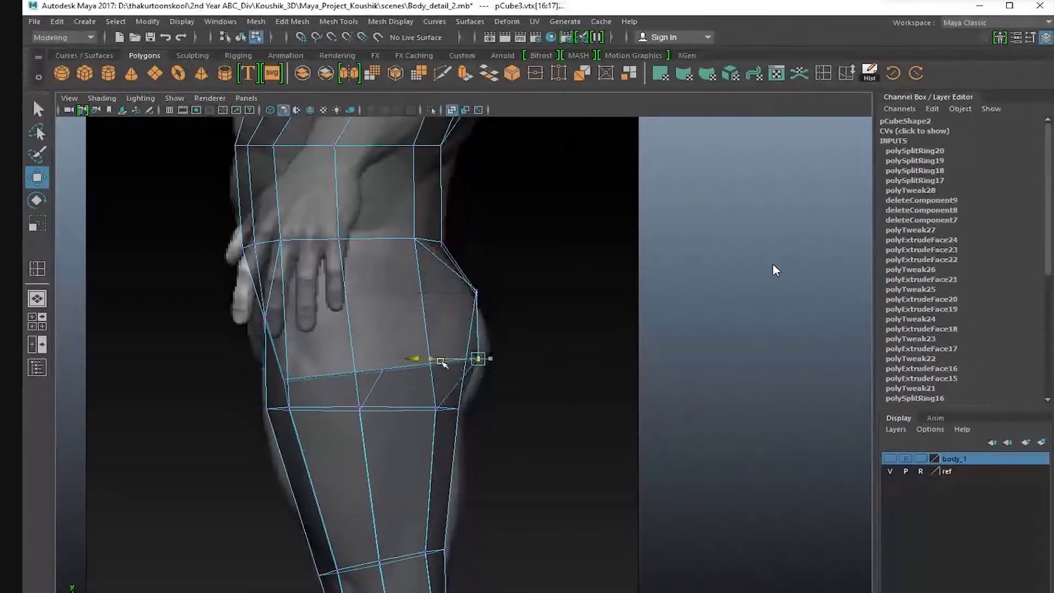
pyautogui.moveTo(443, 362); pyautogui.dragTo(449, 362)
pyautogui.keyDown('alt'); pyautogui.moveTo(494, 351); pyautogui.dragTo(553, 332, button='right'); pyautogui.keyUp('alt')
pyautogui.press('space')
pyautogui.press('space')
# Reposition the vertex on the front of the pelvis and the vertex on the lower back at the hip line.
pyautogui.keyDown('alt'); pyautogui.moveTo(734, 249); pyautogui.dragTo(724, 383, button='right'); pyautogui.keyUp('alt')
pyautogui.click(549, 330)
pyautogui.keyDown('alt'); pyautogui.moveTo(549, 335); pyautogui.dragTo(541, 355, button='middle'); pyautogui.keyUp('alt')
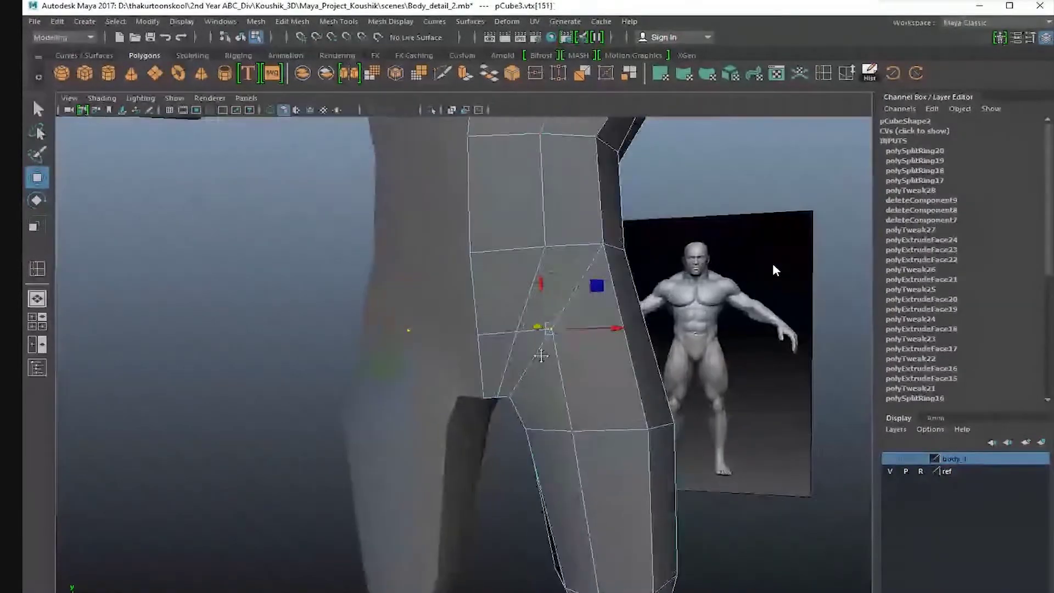
pyautogui.keyDown('alt'); pyautogui.moveTo(541, 356); pyautogui.dragTo(362, 288); pyautogui.keyUp('alt')
pyautogui.click(384, 254)
pyautogui.keyDown('alt'); pyautogui.moveTo(433, 321); pyautogui.dragTo(400, 339); pyautogui.keyUp('alt')
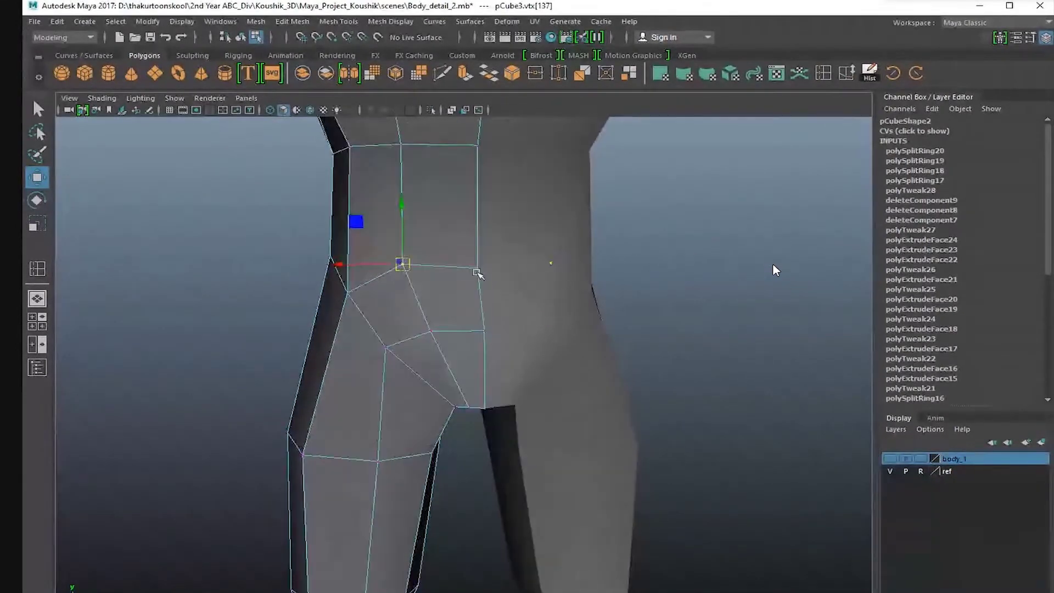
pyautogui.keyDown('alt'); pyautogui.moveTo(478, 273); pyautogui.dragTo(437, 330); pyautogui.keyUp('alt')
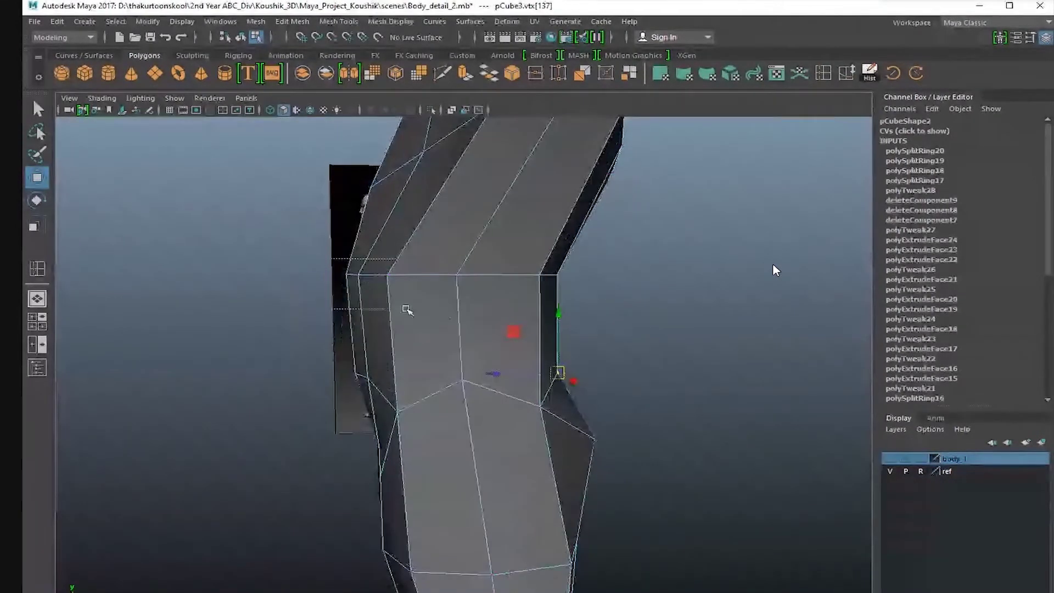
pyautogui.click(296, 324)
# Adjust the vertices across the upper back and side of the torso to round the back.
pyautogui.keyDown('alt'); pyautogui.moveTo(297, 329); pyautogui.dragTo(466, 339); pyautogui.keyUp('alt')
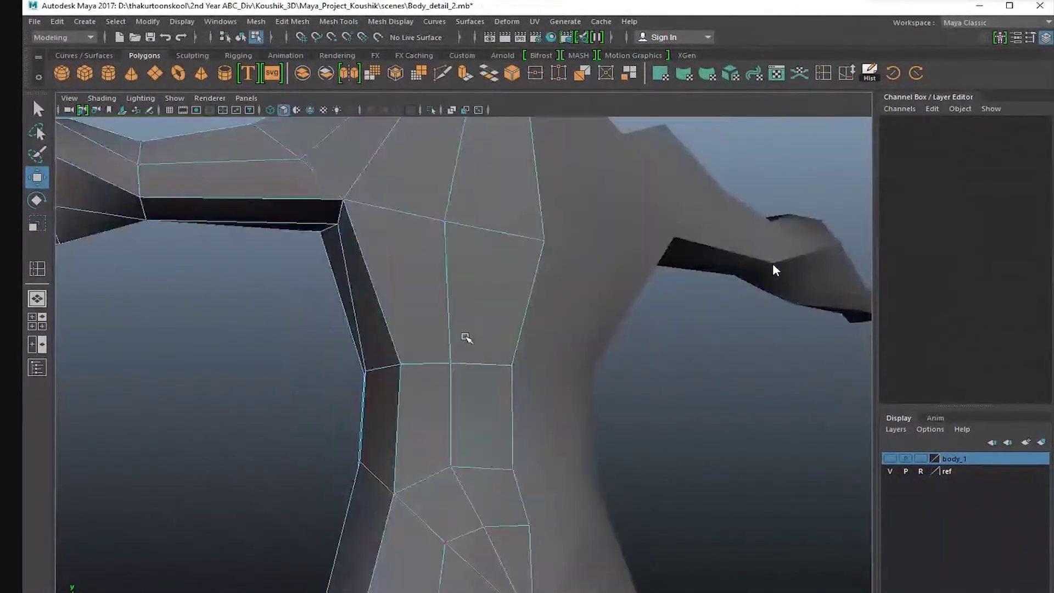
pyautogui.click(551, 336)
pyautogui.keyDown('alt'); pyautogui.moveTo(551, 329); pyautogui.dragTo(464, 335); pyautogui.keyUp('alt')
pyautogui.click(435, 306)
pyautogui.moveTo(435, 306); pyautogui.dragTo(464, 331)
pyautogui.click(665, 323)
pyautogui.moveTo(635, 345); pyautogui.dragTo(632, 342)
pyautogui.keyDown('alt'); pyautogui.moveTo(633, 343); pyautogui.dragTo(632, 316); pyautogui.keyUp('alt')
pyautogui.keyDown('alt'); pyautogui.moveTo(633, 315); pyautogui.dragTo(643, 385, button='middle'); pyautogui.keyUp('alt')
# Reposition the vertices along the top of the shoulder near the neck to even out its edges.
pyautogui.click(525, 345)
pyautogui.keyDown('alt'); pyautogui.moveTo(524, 346); pyautogui.dragTo(440, 339); pyautogui.keyUp('alt')
pyautogui.click(397, 392)
pyautogui.moveTo(397, 392); pyautogui.dragTo(451, 387)
pyautogui.keyDown('alt'); pyautogui.moveTo(452, 387); pyautogui.dragTo(488, 377); pyautogui.keyUp('alt')
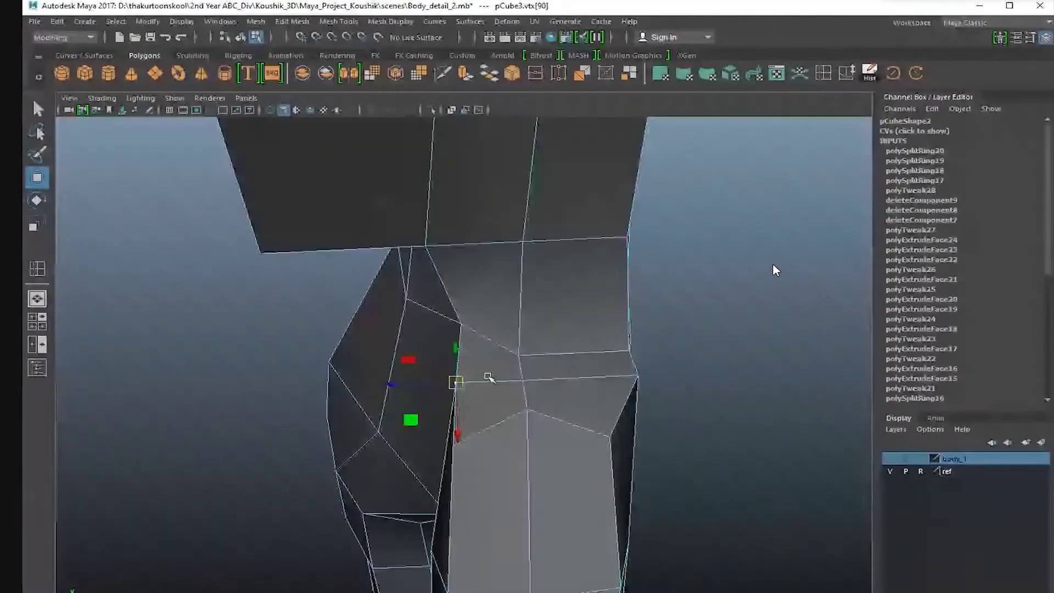
pyautogui.click(461, 324)
pyautogui.keyDown('alt'); pyautogui.moveTo(461, 324); pyautogui.dragTo(511, 343); pyautogui.keyUp('alt')
pyautogui.keyDown('alt'); pyautogui.moveTo(558, 390); pyautogui.dragTo(439, 330); pyautogui.keyUp('alt')
pyautogui.moveTo(406, 283); pyautogui.dragTo(552, 329)
pyautogui.click(461, 332)
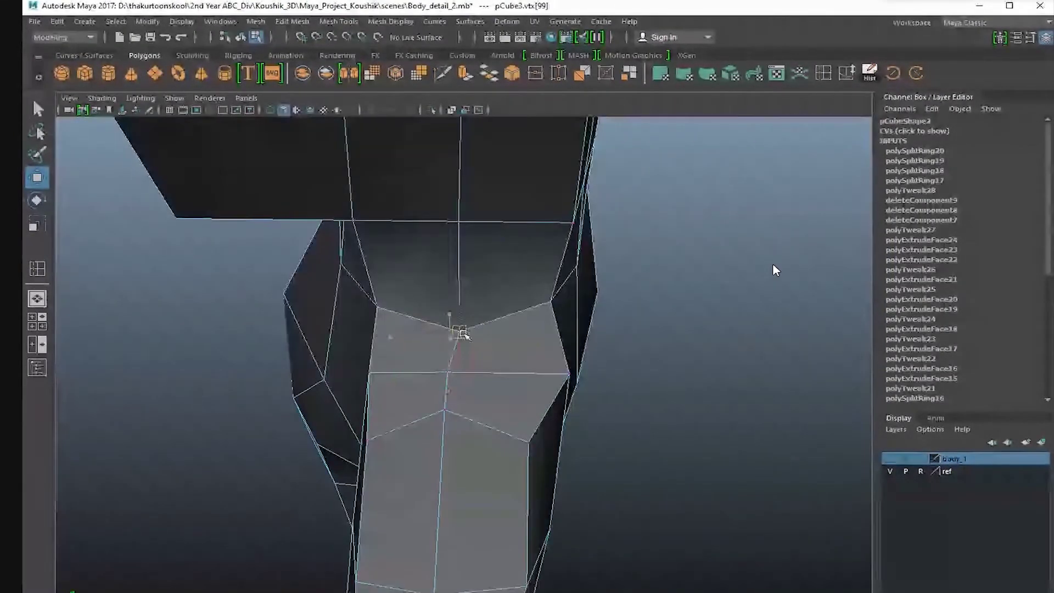
pyautogui.click(459, 371)
# Raise the middle vertex on top of the shoulder to give the deltoid a rounder profile.
pyautogui.keyDown('alt'); pyautogui.moveTo(488, 378); pyautogui.dragTo(406, 273); pyautogui.keyUp('alt')
pyautogui.click(433, 355)
pyautogui.click(458, 260)
pyautogui.click(409, 274)
pyautogui.click(474, 255)
pyautogui.keyDown('alt'); pyautogui.moveTo(476, 283); pyautogui.dragTo(513, 263); pyautogui.keyUp('alt')
pyautogui.click(519, 278)
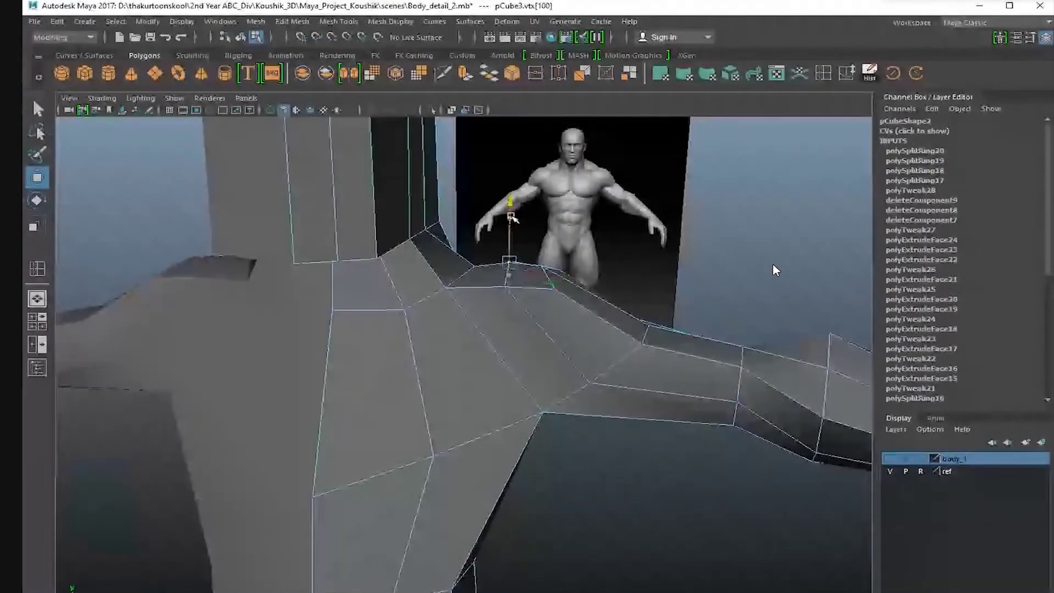
pyautogui.moveTo(510, 206); pyautogui.dragTo(510, 200)
# Adjust the vertex where the back of the armpit meets the underside of the arm.
pyautogui.keyDown('alt'); pyautogui.moveTo(543, 274); pyautogui.dragTo(379, 305); pyautogui.keyUp('alt')
pyautogui.click(411, 390)
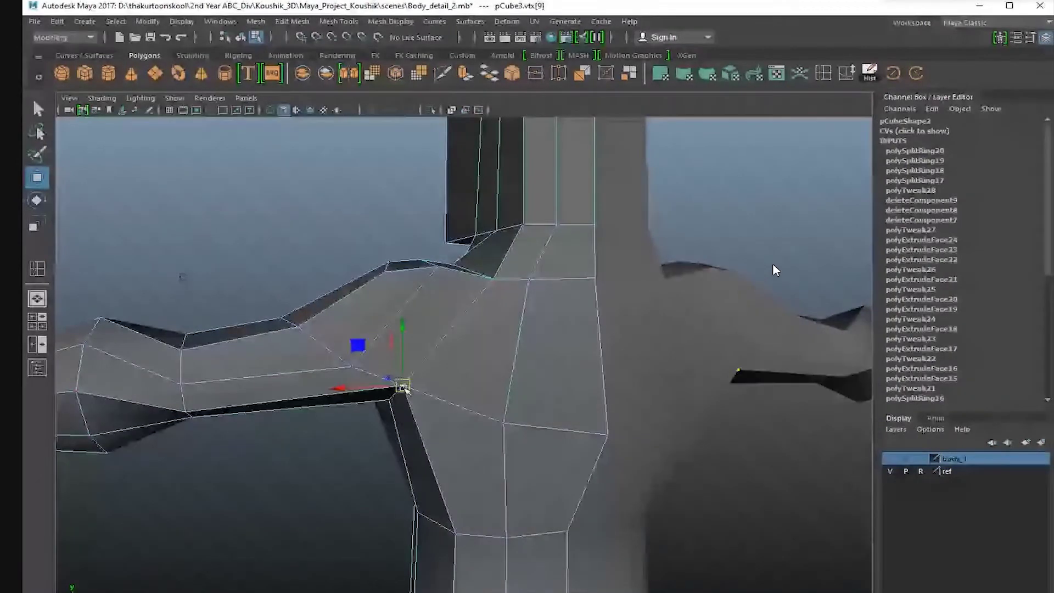
pyautogui.keyDown('alt'); pyautogui.moveTo(400, 381); pyautogui.dragTo(519, 338); pyautogui.keyUp('alt')
pyautogui.click(537, 318)
# Inspect the whole body in smooth preview and return it to the unsmoothed display.
pyautogui.press('F8')
pyautogui.press('3')
pyautogui.scroll(-6, 520, 339)
pyautogui.click(519, 338)
pyautogui.keyDown('alt'); pyautogui.moveTo(519, 338); pyautogui.dragTo(443, 303, button='middle'); pyautogui.keyUp('alt')
pyautogui.keyDown('alt'); pyautogui.moveTo(442, 304); pyautogui.dragTo(498, 304); pyautogui.keyUp('alt')
pyautogui.click(499, 303)
pyautogui.press('1')
pyautogui.scroll(6, 664, 405)
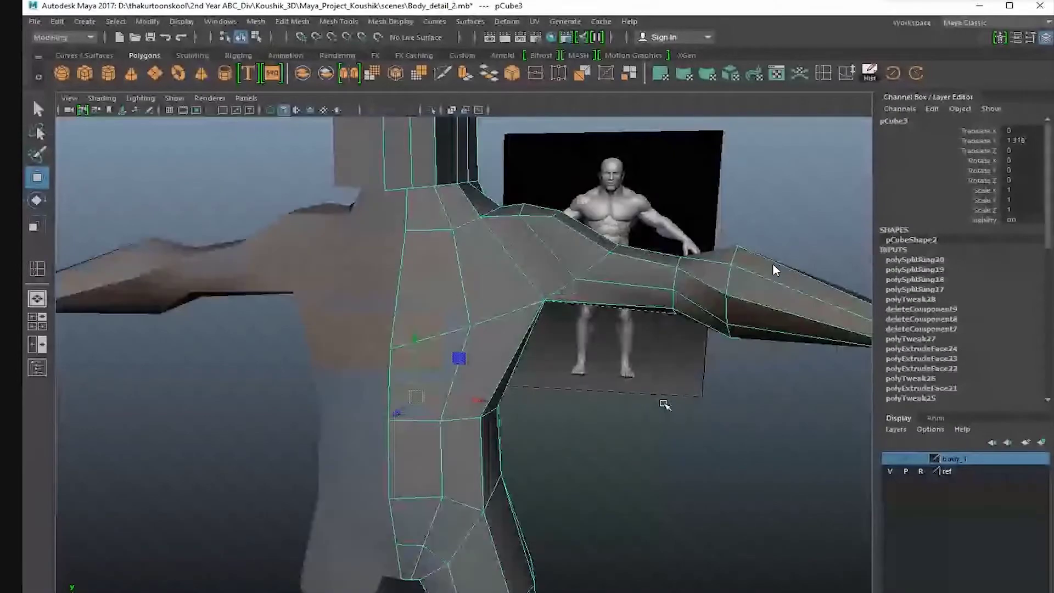
# Insert an edge loop across the upper chest and shoulder, and adjust its vertex on the chest.
pyautogui.press('y')
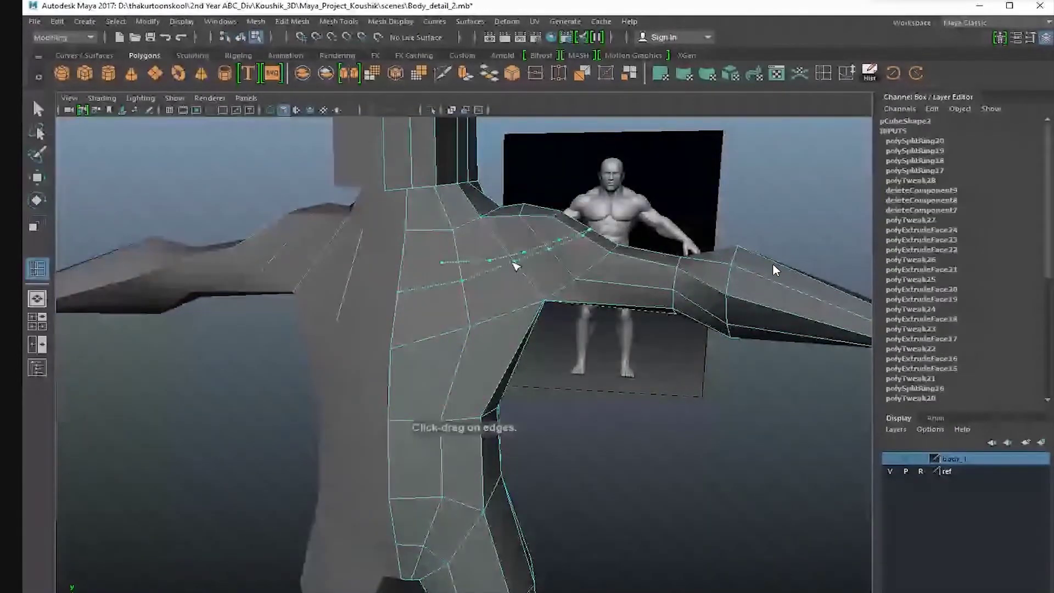
pyautogui.click(515, 267)
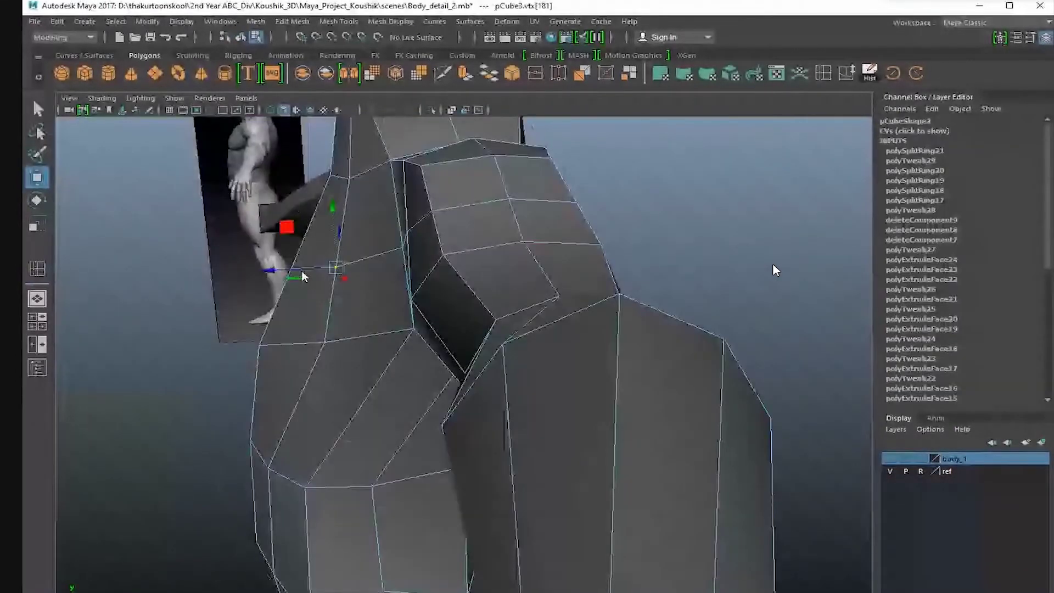
pyautogui.keyDown('alt'); pyautogui.moveTo(236, 347); pyautogui.dragTo(466, 280); pyautogui.keyUp('alt')
pyautogui.click(478, 266)
# Select the new loop's upper-back vertices and move them in the side view to match the reference outline.
pyautogui.moveTo(466, 211); pyautogui.dragTo(300, 333)
pyautogui.press('space')
pyautogui.press('space')
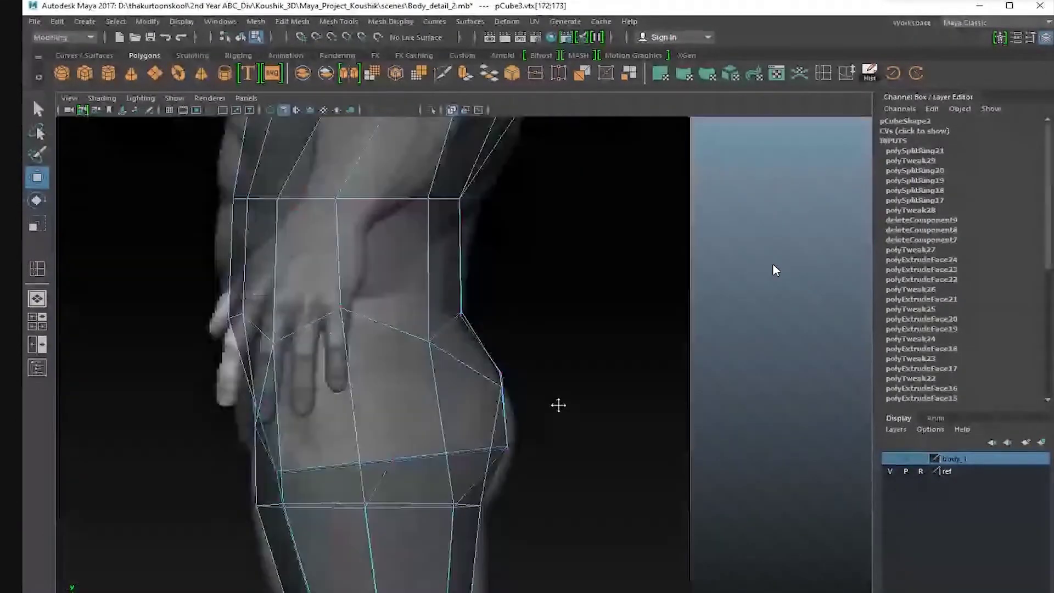
pyautogui.keyDown('alt'); pyautogui.moveTo(558, 404); pyautogui.dragTo(526, 554, button='middle'); pyautogui.keyUp('alt')
pyautogui.keyDown('alt'); pyautogui.moveTo(809, 454); pyautogui.dragTo(851, 456, button='right'); pyautogui.keyUp('alt')
pyautogui.moveTo(416, 381); pyautogui.dragTo(426, 382)
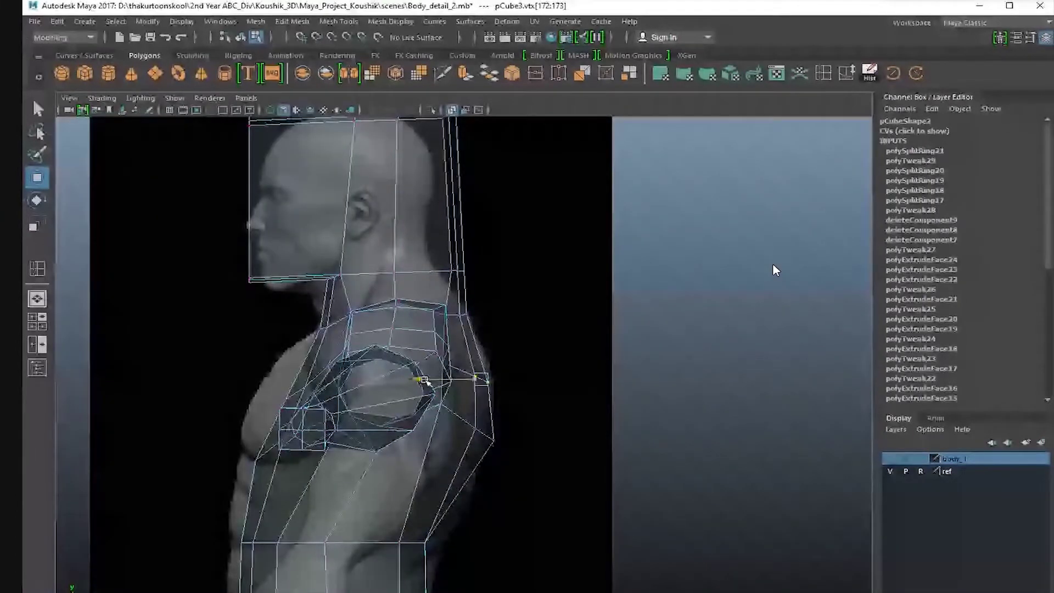
pyautogui.keyDown('alt'); pyautogui.moveTo(517, 362); pyautogui.dragTo(584, 364, button='middle'); pyautogui.keyUp('alt')
pyautogui.press('space')
pyautogui.press('space')
# Move the new loop's front chest vertices forward to build out the chest.
pyautogui.keyDown('alt'); pyautogui.moveTo(619, 274); pyautogui.dragTo(494, 307); pyautogui.keyUp('alt')
pyautogui.moveTo(275, 296); pyautogui.dragTo(330, 330)
pyautogui.moveTo(277, 318); pyautogui.dragTo(269, 318)
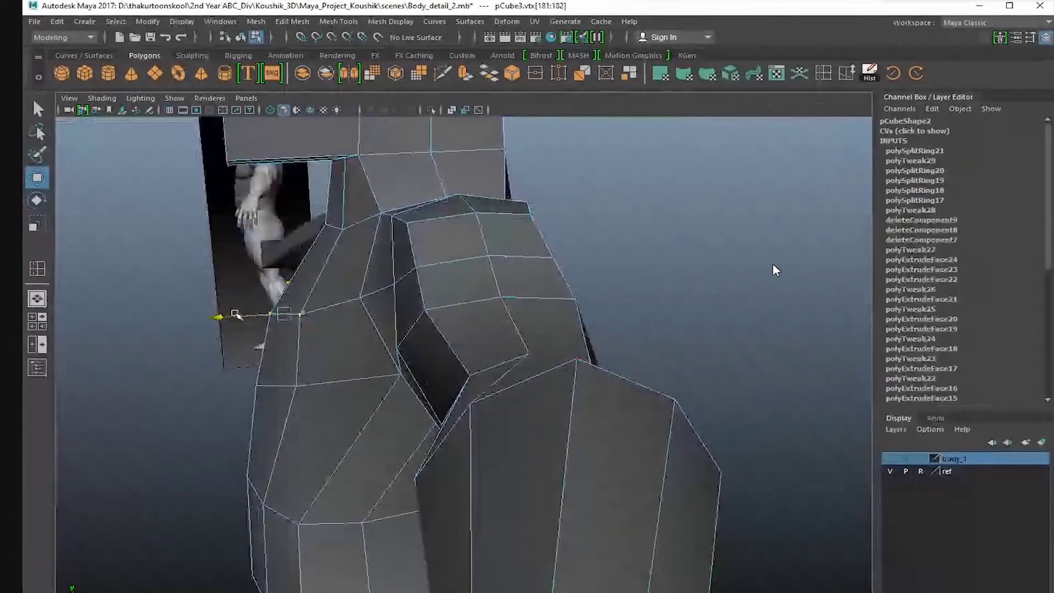
pyautogui.keyDown('alt'); pyautogui.moveTo(297, 384); pyautogui.dragTo(326, 307, button='middle'); pyautogui.keyUp('alt')
pyautogui.click(325, 308)
pyautogui.moveTo(266, 308); pyautogui.dragTo(223, 317)
# Inspect the body's proportions from several angles in smooth preview and return to the unsmoothed display.
pyautogui.keyDown('alt'); pyautogui.moveTo(307, 307); pyautogui.dragTo(533, 293); pyautogui.keyUp('alt')
pyautogui.press('F8')
pyautogui.press('3')
pyautogui.keyDown('alt'); pyautogui.moveTo(510, 289); pyautogui.dragTo(357, 266, button='right'); pyautogui.keyUp('alt')
pyautogui.keyDown('alt'); pyautogui.moveTo(445, 274); pyautogui.dragTo(381, 278); pyautogui.keyUp('alt')
pyautogui.keyDown('alt'); pyautogui.moveTo(442, 386); pyautogui.dragTo(428, 379, button='right'); pyautogui.keyUp('alt')
pyautogui.keyDown('alt'); pyautogui.moveTo(389, 335); pyautogui.dragTo(441, 355); pyautogui.keyUp('alt')
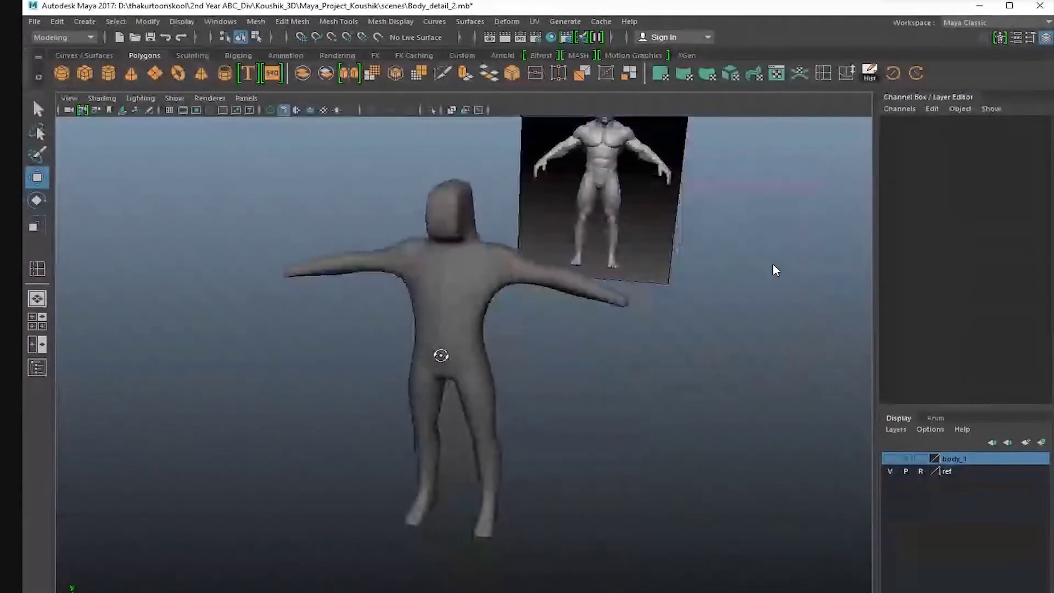
pyautogui.keyDown('alt'); pyautogui.moveTo(441, 355); pyautogui.dragTo(517, 405, button='right'); pyautogui.keyUp('alt')
pyautogui.keyDown('alt'); pyautogui.moveTo(517, 404); pyautogui.dragTo(448, 379); pyautogui.keyUp('alt')
pyautogui.click(440, 298)
pyautogui.press('1')
# Switch the body mesh to face selection.
pyautogui.keyDown('alt'); pyautogui.moveTo(433, 324); pyautogui.dragTo(472, 308); pyautogui.keyUp('alt')
pyautogui.keyDown('alt'); pyautogui.moveTo(473, 307); pyautogui.dragTo(585, 297, button='middle'); pyautogui.keyUp('alt')
pyautogui.keyDown('alt'); pyautogui.moveTo(585, 297); pyautogui.dragTo(592, 309); pyautogui.keyUp('alt')
pyautogui.moveTo(517, 324); pyautogui.dragTo(517, 354, button='right')
pyautogui.click(518, 328)
pyautogui.keyDown('alt'); pyautogui.moveTo(525, 338); pyautogui.dragTo(569, 380); pyautogui.keyUp('alt')
pyautogui.click(514, 375)
pyautogui.keyDown('shift'); pyautogui.click(520, 416); pyautogui.keyUp('shift')
pyautogui.keyDown('shift'); pyautogui.click(572, 405); pyautogui.keyUp('shift')
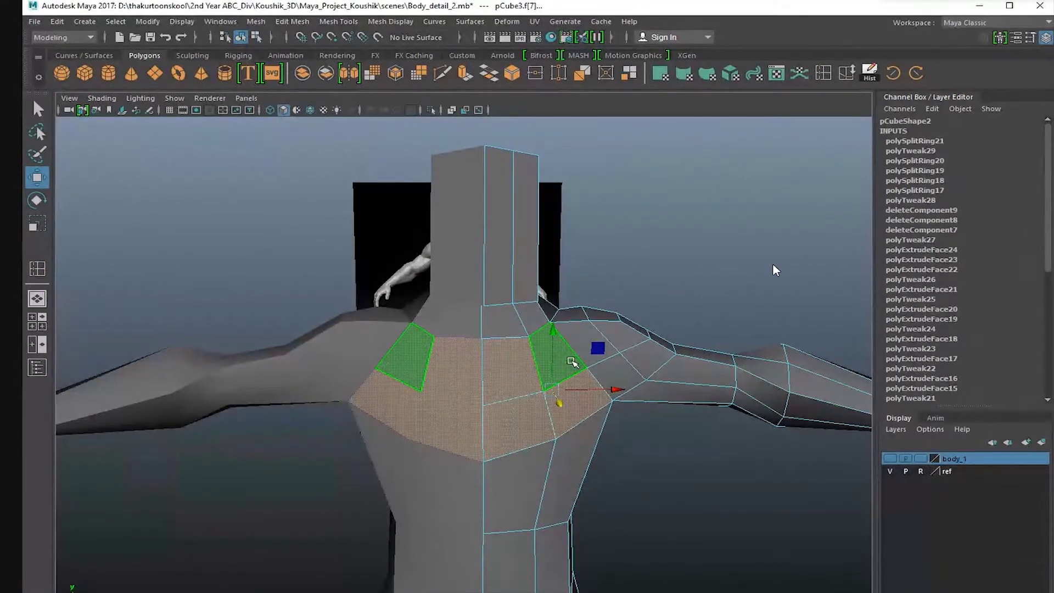
pyautogui.click(664, 242)
pyautogui.keyDown('alt'); pyautogui.moveTo(663, 242); pyautogui.dragTo(549, 290); pyautogui.keyUp('alt')
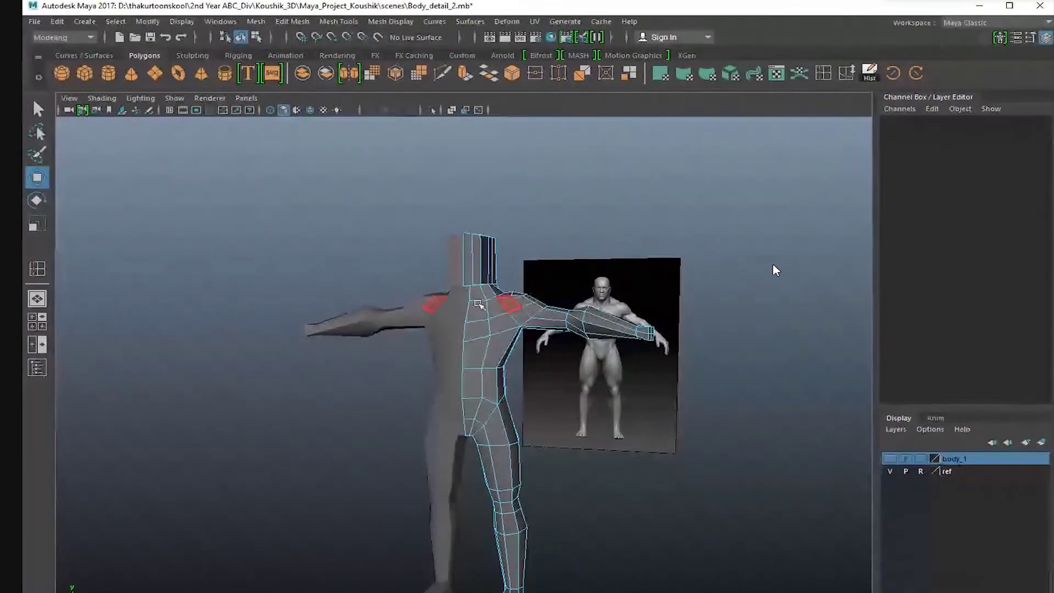
# Select the front chest faces and extrude them slightly outward to form the pectoral area.
pyautogui.keyDown('alt'); pyautogui.moveTo(478, 304); pyautogui.dragTo(596, 298, button='right'); pyautogui.keyUp('alt')
pyautogui.keyDown('alt'); pyautogui.moveTo(596, 298); pyautogui.dragTo(418, 299); pyautogui.keyUp('alt')
pyautogui.click(419, 293)
pyautogui.keyDown('shift'); pyautogui.click(441, 342); pyautogui.keyUp('shift')
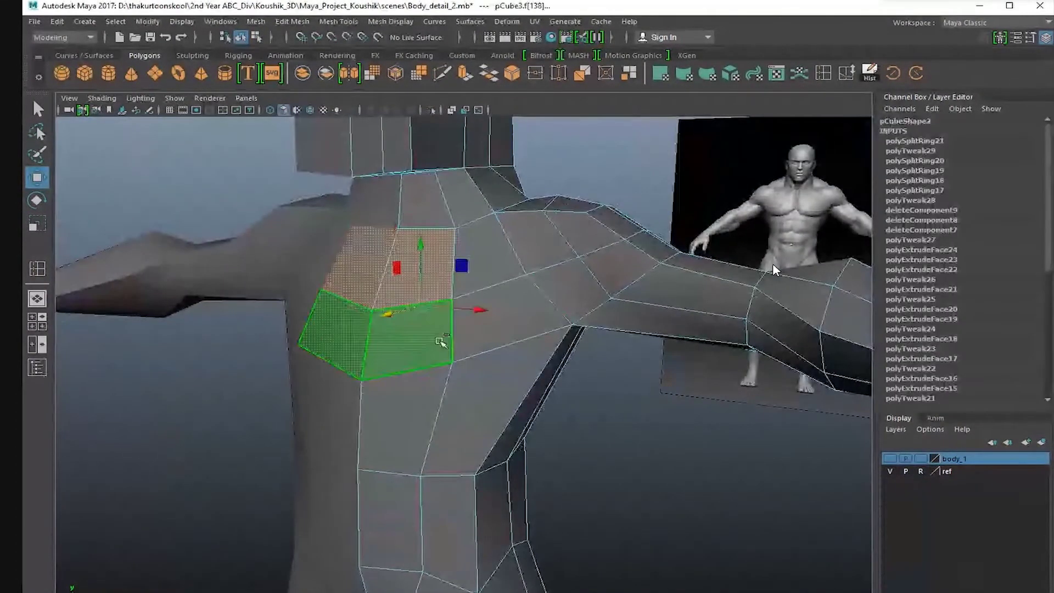
pyautogui.keyDown('alt'); pyautogui.moveTo(441, 341); pyautogui.dragTo(397, 284); pyautogui.keyUp('alt')
pyautogui.click(466, 77)
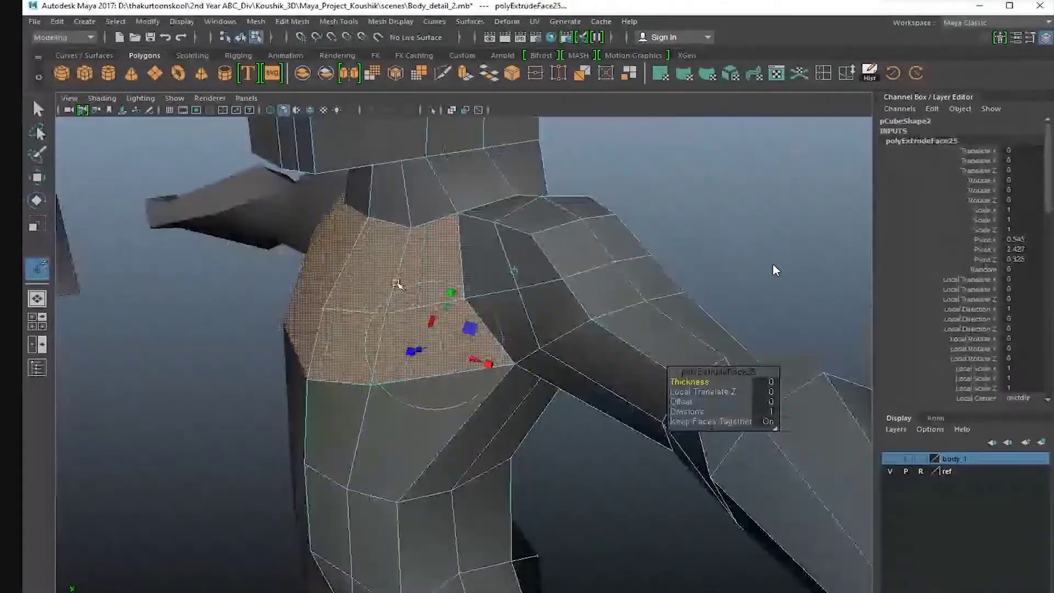
pyautogui.moveTo(435, 347); pyautogui.dragTo(611, 372)
# Move the upper edge vertices of the extruded chest to blend them into the collarbone line.
pyautogui.moveTo(611, 372); pyautogui.dragTo(549, 363, button='right')
pyautogui.scroll(-3, 532, 329)
pyautogui.press('q')
pyautogui.keyDown('alt'); pyautogui.moveTo(531, 330); pyautogui.dragTo(524, 350); pyautogui.keyUp('alt')
pyautogui.scroll(3, 523, 350)
pyautogui.click(518, 271)
pyautogui.keyDown('alt'); pyautogui.moveTo(518, 272); pyautogui.dragTo(547, 317); pyautogui.keyUp('alt')
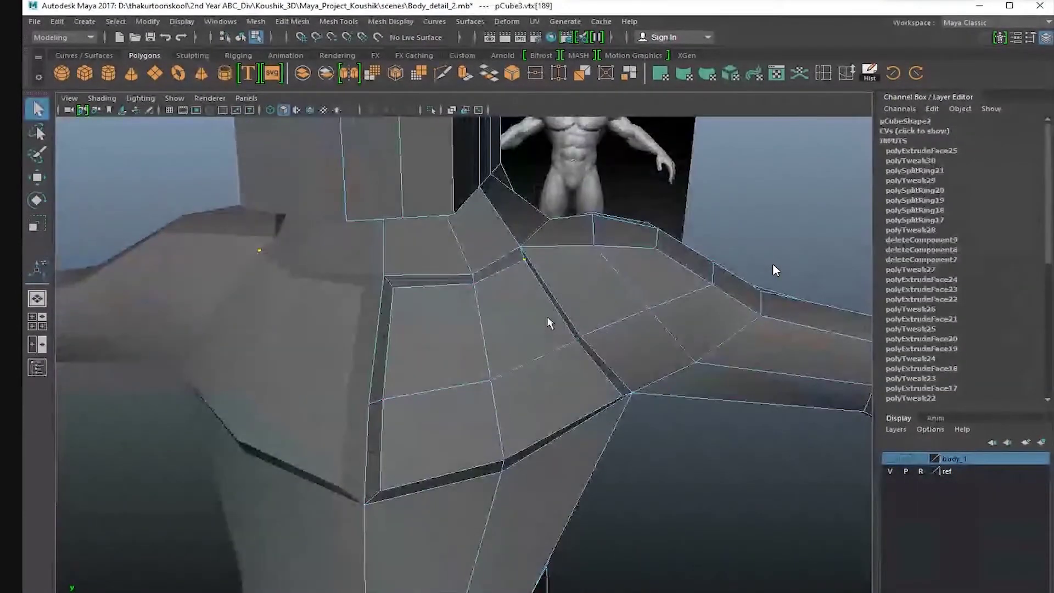
pyautogui.press('w')
pyautogui.moveTo(477, 292); pyautogui.dragTo(477, 289)
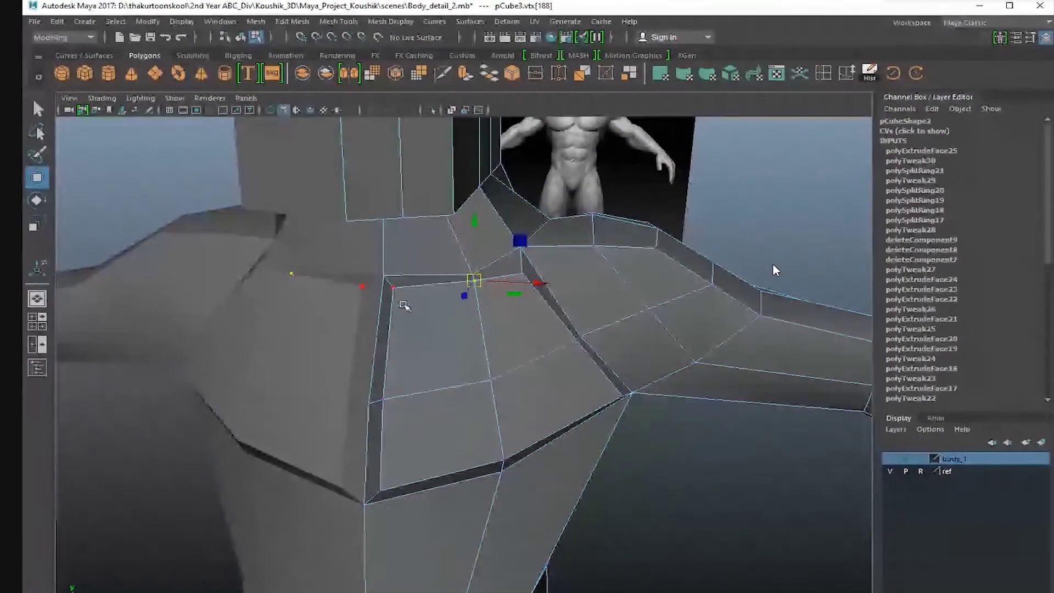
# Adjust the vertices at the upper chest border near the neck and shoulder to refine the pectoral shape.
pyautogui.keyDown('alt'); pyautogui.moveTo(609, 365); pyautogui.dragTo(556, 332); pyautogui.keyUp('alt')
pyautogui.click(582, 317)
pyautogui.keyDown('alt'); pyautogui.moveTo(494, 294); pyautogui.dragTo(575, 316); pyautogui.keyUp('alt')
pyautogui.click(497, 240)
pyautogui.keyDown('alt'); pyautogui.moveTo(501, 228); pyautogui.dragTo(362, 175); pyautogui.keyUp('alt')
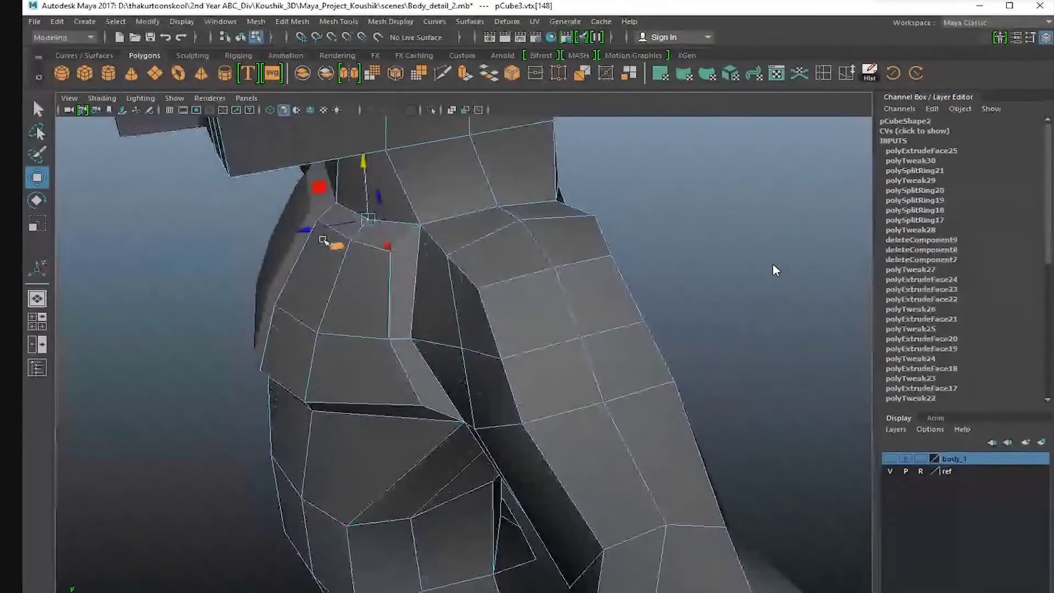
pyautogui.keyDown('alt'); pyautogui.moveTo(314, 217); pyautogui.dragTo(315, 330); pyautogui.keyUp('alt')
pyautogui.click(322, 240)
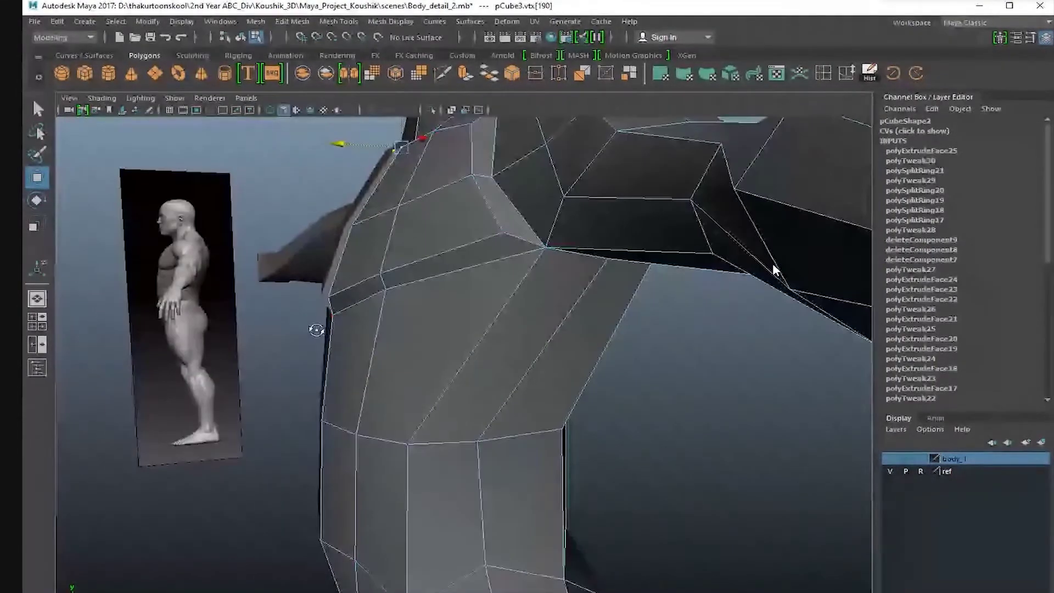
# Preview the whole body mesh smoothed in object mode to examine the new pectoral shape.
pyautogui.press('3')
pyautogui.press('F8')
pyautogui.keyDown('alt'); pyautogui.moveTo(414, 243); pyautogui.dragTo(537, 384); pyautogui.keyUp('alt')
pyautogui.click(515, 384)
# Reposition the lower chest vertices in the front view to follow the pectoral outline of the reference image.
pyautogui.press('space')
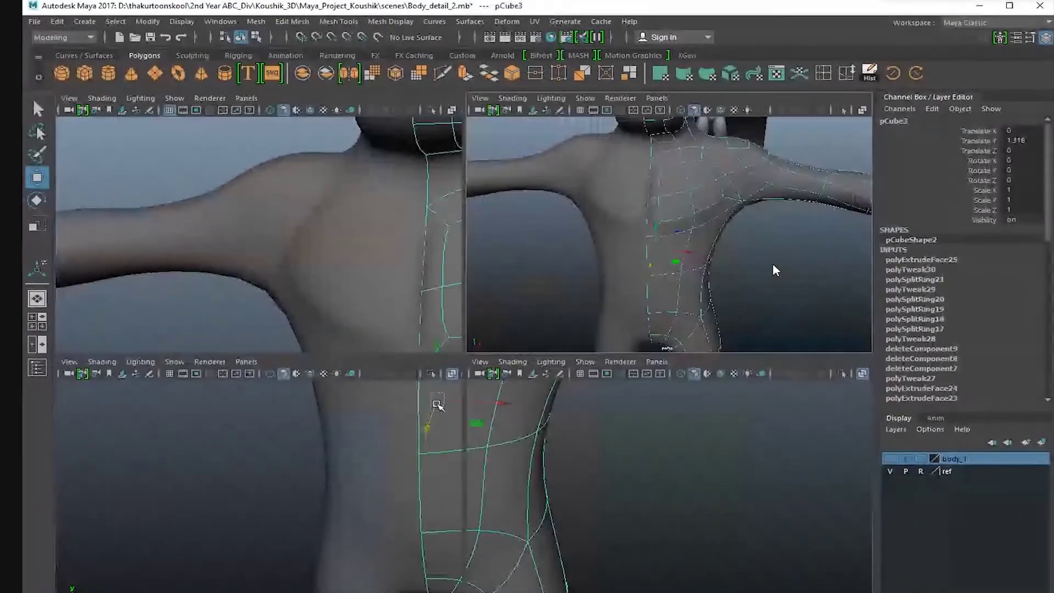
pyautogui.press('space')
pyautogui.keyDown('alt'); pyautogui.moveTo(438, 404); pyautogui.dragTo(483, 420, button='right'); pyautogui.keyUp('alt')
pyautogui.press('1')
pyautogui.keyDown('alt'); pyautogui.moveTo(397, 442); pyautogui.dragTo(434, 435, button='middle'); pyautogui.keyUp('alt')
pyautogui.moveTo(401, 368); pyautogui.dragTo(360, 367, button='right')
pyautogui.moveTo(353, 387); pyautogui.dragTo(323, 354)
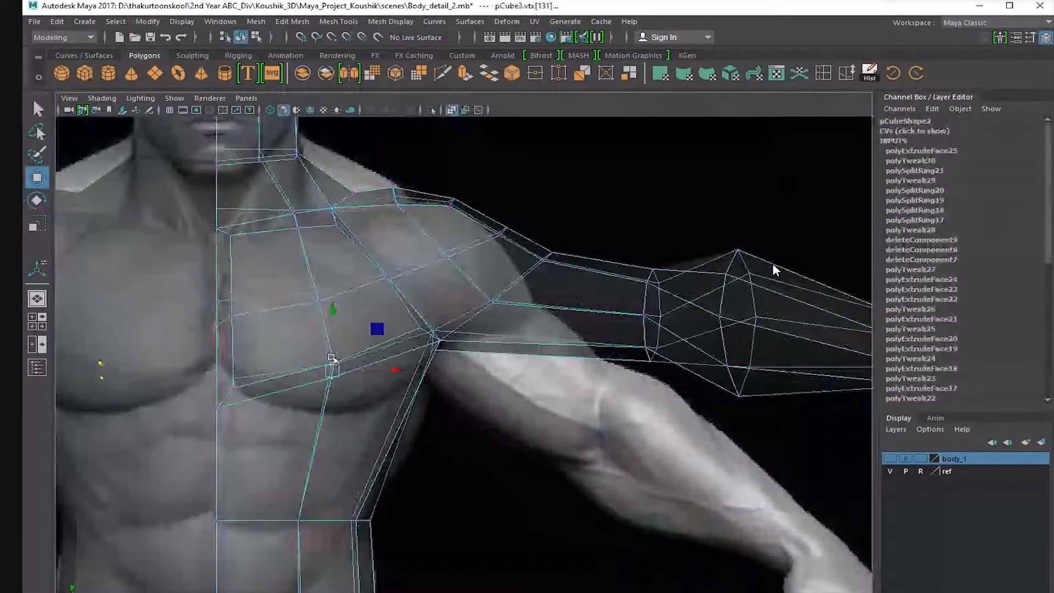
pyautogui.keyDown('alt'); pyautogui.moveTo(331, 401); pyautogui.dragTo(461, 456, button='middle'); pyautogui.keyUp('alt')
pyautogui.keyDown('alt'); pyautogui.moveTo(418, 458); pyautogui.dragTo(444, 465, button='right'); pyautogui.keyUp('alt')
pyautogui.keyDown('alt'); pyautogui.moveTo(347, 456); pyautogui.dragTo(399, 544, button='middle'); pyautogui.keyUp('alt')
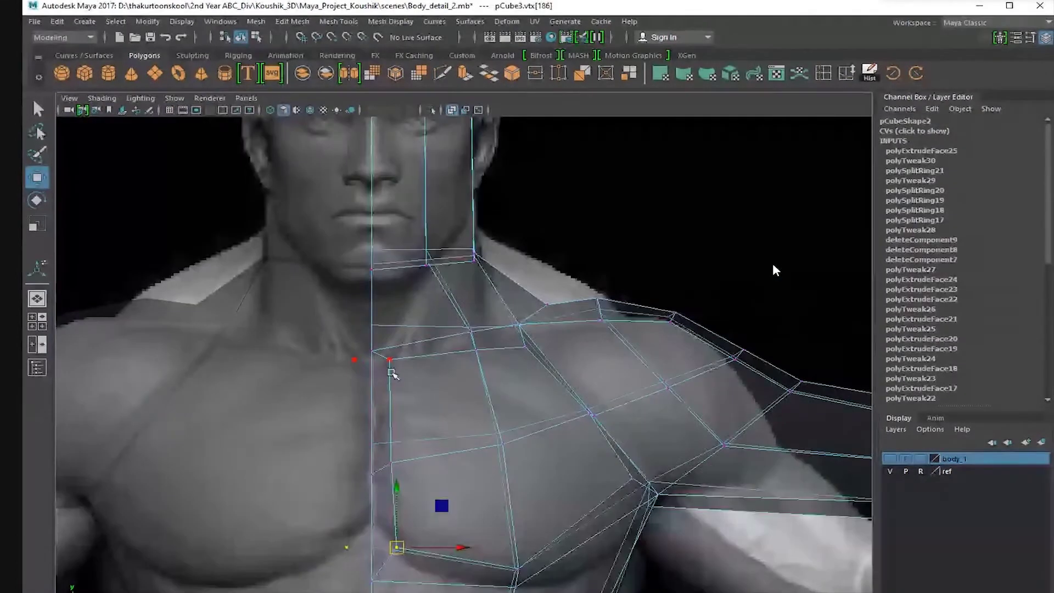
# Move the upper inner chest vertices beside the sternum and at the neck pit to match the front reference.
pyautogui.click(393, 363)
pyautogui.moveTo(393, 364); pyautogui.dragTo(393, 377)
pyautogui.keyDown('alt'); pyautogui.moveTo(419, 374); pyautogui.dragTo(431, 376, button='right'); pyautogui.keyUp('alt')
pyautogui.keyDown('alt'); pyautogui.moveTo(431, 377); pyautogui.dragTo(363, 402, button='middle'); pyautogui.keyUp('alt')
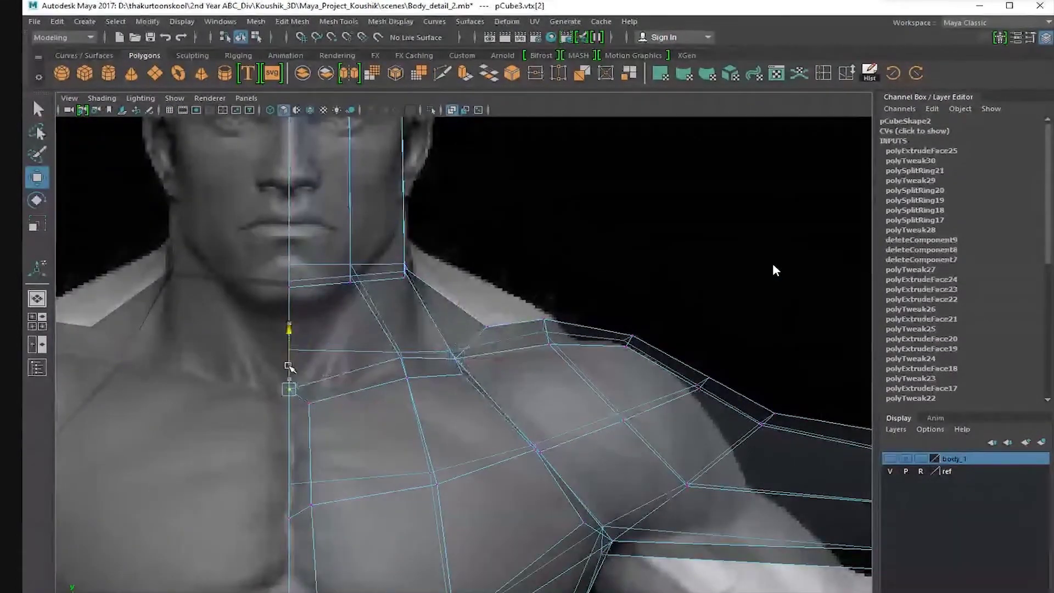
pyautogui.keyDown('alt'); pyautogui.moveTo(390, 401); pyautogui.dragTo(406, 402, button='right'); pyautogui.keyUp('alt')
pyautogui.keyDown('alt'); pyautogui.moveTo(406, 402); pyautogui.dragTo(390, 390, button='middle'); pyautogui.keyUp('alt')
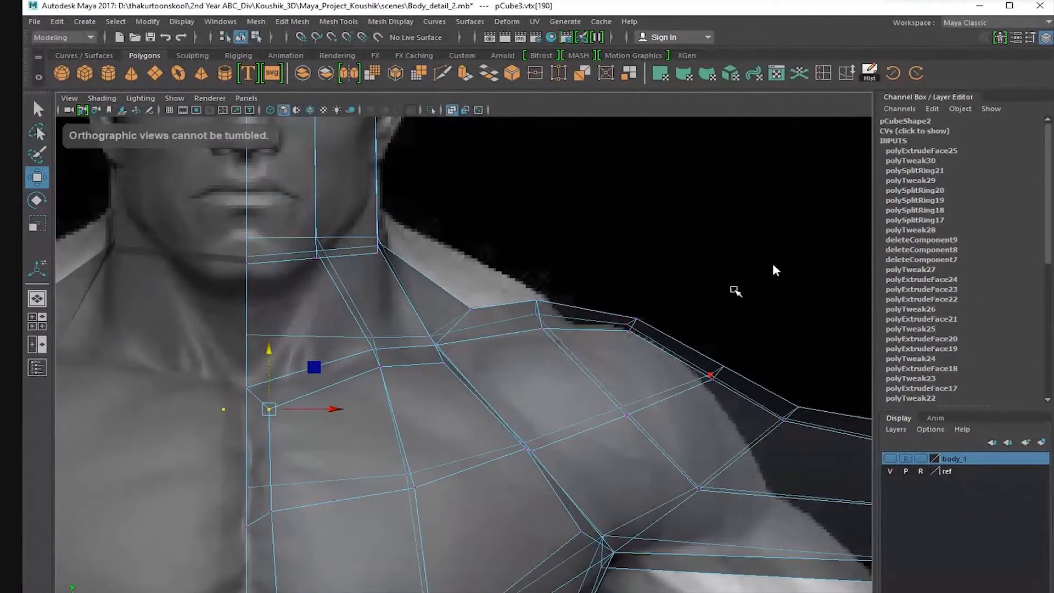
# Adjust the collarbone and inner chest vertices in the perspective view to refine the pectoral edge.
pyautogui.press('space')
pyautogui.press('space')
pyautogui.keyDown('alt'); pyautogui.moveTo(593, 307); pyautogui.dragTo(590, 329); pyautogui.keyUp('alt')
pyautogui.keyDown('alt'); pyautogui.moveTo(590, 329); pyautogui.dragTo(614, 339, button='right'); pyautogui.keyUp('alt')
pyautogui.keyDown('alt'); pyautogui.moveTo(614, 338); pyautogui.dragTo(626, 385); pyautogui.keyUp('alt')
pyautogui.keyDown('alt'); pyautogui.moveTo(625, 384); pyautogui.dragTo(674, 411, button='right'); pyautogui.keyUp('alt')
pyautogui.click(530, 366)
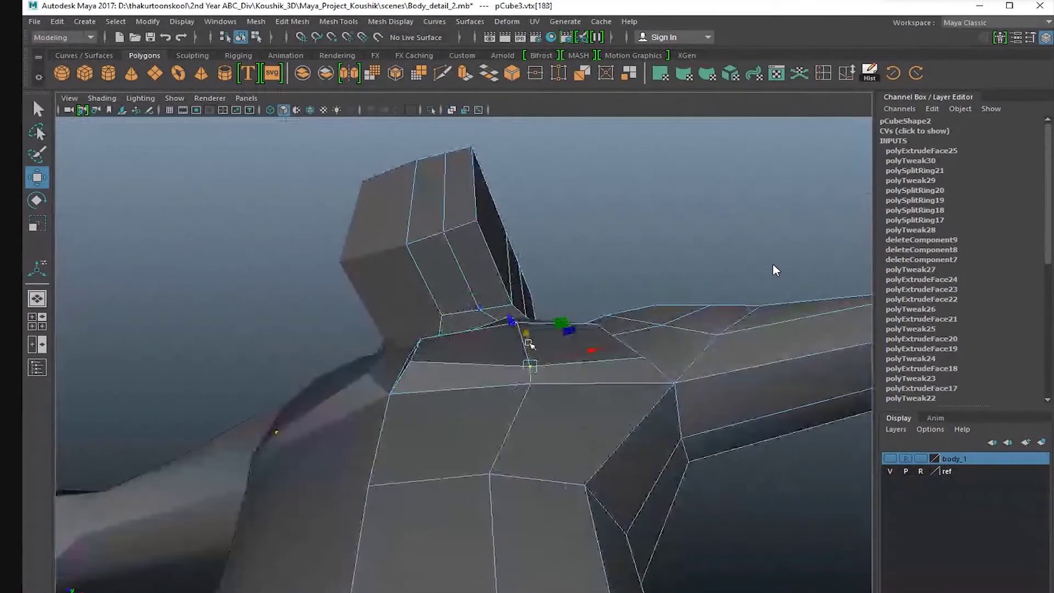
pyautogui.moveTo(386, 322); pyautogui.dragTo(394, 335)
pyautogui.keyDown('alt'); pyautogui.moveTo(447, 357); pyautogui.dragTo(581, 403); pyautogui.keyUp('alt')
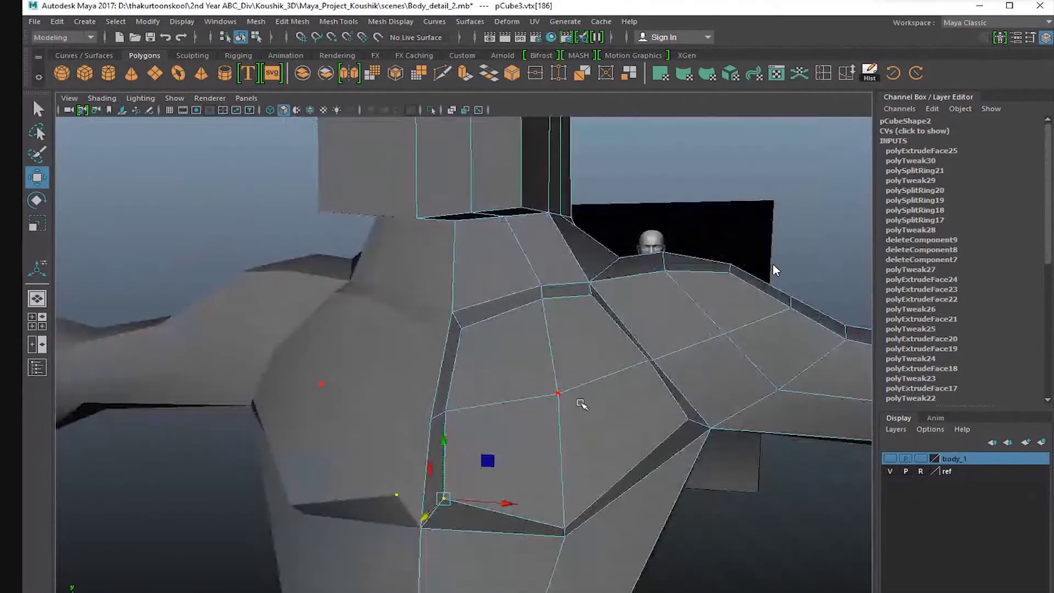
# Preview the smoothed body from several sides to examine the chest, flanks and back.
pyautogui.moveTo(581, 403); pyautogui.dragTo(631, 368, button='right')
pyautogui.press('3')
pyautogui.click(746, 513)
pyautogui.keyDown('alt'); pyautogui.moveTo(746, 513); pyautogui.dragTo(620, 439, button='right'); pyautogui.keyUp('alt')
pyautogui.keyDown('alt'); pyautogui.moveTo(621, 439); pyautogui.dragTo(576, 384); pyautogui.keyUp('alt')
pyautogui.keyDown('alt'); pyautogui.moveTo(576, 384); pyautogui.dragTo(472, 351, button='right'); pyautogui.keyUp('alt')
pyautogui.keyDown('alt'); pyautogui.moveTo(472, 351); pyautogui.dragTo(439, 334); pyautogui.keyUp('alt')
pyautogui.keyDown('alt'); pyautogui.moveTo(439, 335); pyautogui.dragTo(538, 368, button='right'); pyautogui.keyUp('alt')
pyautogui.click(474, 401)
# Return to the unsmoothed mesh and shift the horizontal edge across the lower back vertically.
pyautogui.press('1')
pyautogui.keyDown('alt'); pyautogui.moveTo(475, 401); pyautogui.dragTo(529, 417); pyautogui.keyUp('alt')
pyautogui.moveTo(516, 439); pyautogui.dragTo(499, 409, button='right')
pyautogui.click(492, 421)
pyautogui.moveTo(496, 370); pyautogui.dragTo(423, 298)
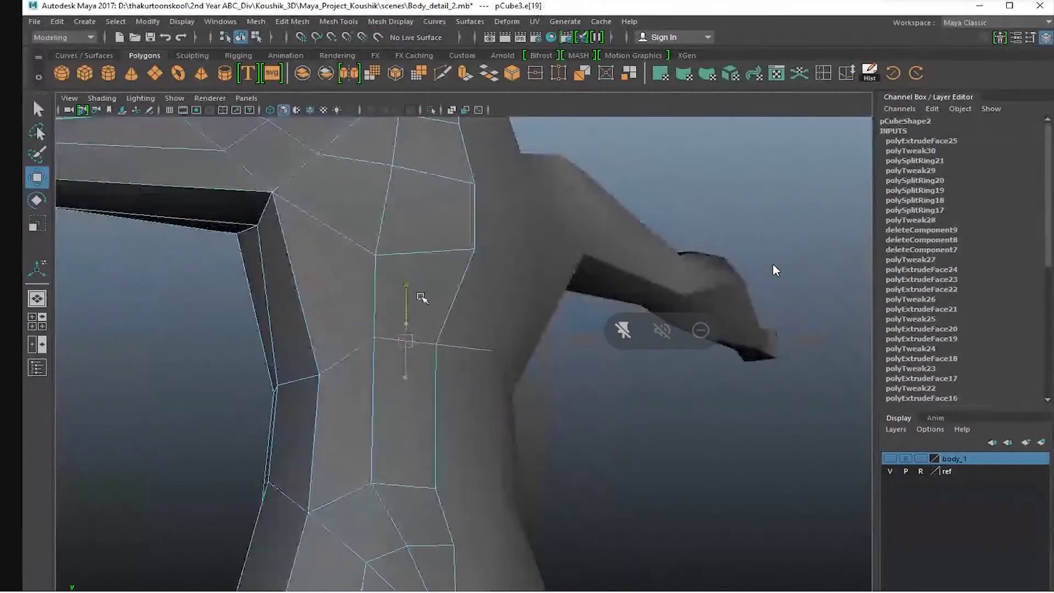
# Adjust vertices on the lower back and select the pair beside the spine below the shoulder blades.
pyautogui.moveTo(383, 348); pyautogui.dragTo(433, 316, button='right')
pyautogui.click(441, 351)
pyautogui.keyDown('alt'); pyautogui.moveTo(441, 351); pyautogui.dragTo(426, 363); pyautogui.keyUp('alt')
pyautogui.moveTo(401, 357); pyautogui.dragTo(448, 327, button='right')
pyautogui.click(424, 360)
pyautogui.click(456, 362)
pyautogui.keyDown('alt'); pyautogui.moveTo(426, 360); pyautogui.dragTo(460, 336); pyautogui.keyUp('alt')
pyautogui.click(452, 405)
pyautogui.keyDown('alt'); pyautogui.moveTo(519, 368); pyautogui.dragTo(500, 368); pyautogui.keyUp('alt')
pyautogui.click(494, 367)
pyautogui.keyDown('shift'); pyautogui.click(516, 363); pyautogui.keyUp('shift')
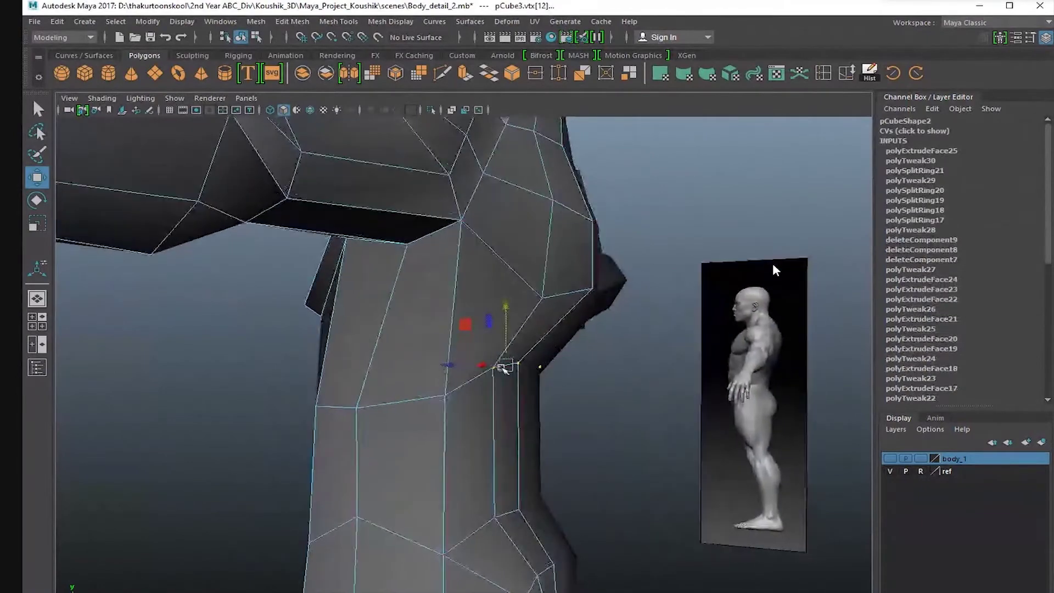
# Move the selected lower-back vertices in the side view to fit the reference's back profile.
pyautogui.keyDown('alt'); pyautogui.moveTo(598, 457); pyautogui.dragTo(573, 429, button='middle'); pyautogui.keyUp('alt')
pyautogui.moveTo(607, 416); pyautogui.dragTo(612, 416)
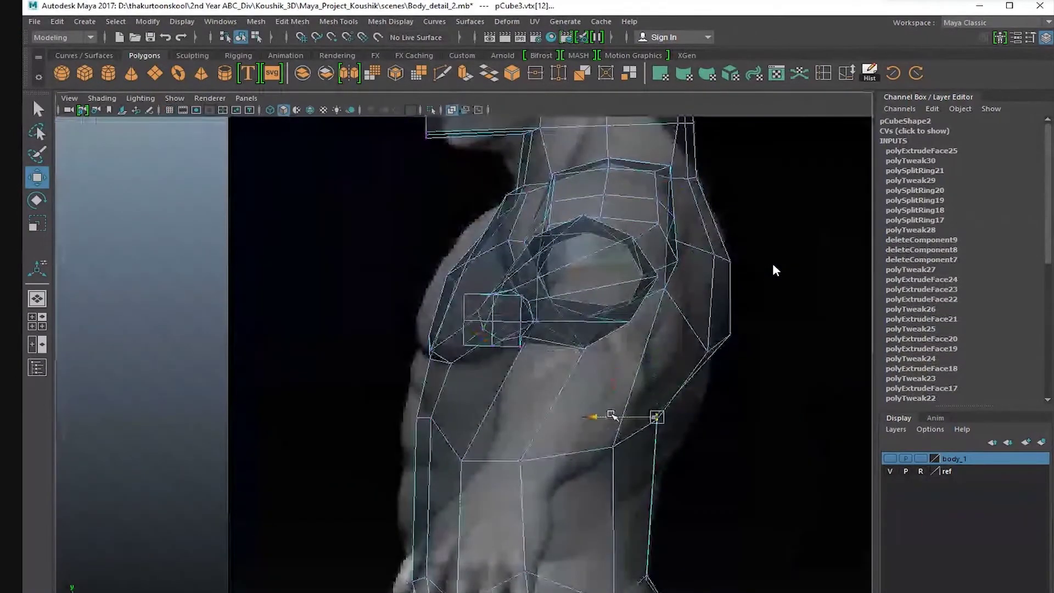
pyautogui.scroll(1, 620, 412)
pyautogui.keyDown('alt'); pyautogui.moveTo(673, 393); pyautogui.dragTo(637, 374, button='middle'); pyautogui.keyUp('alt')
pyautogui.moveTo(593, 400); pyautogui.dragTo(606, 405)
pyautogui.keyDown('alt'); pyautogui.moveTo(599, 435); pyautogui.dragTo(642, 397, button='middle'); pyautogui.keyUp('alt')
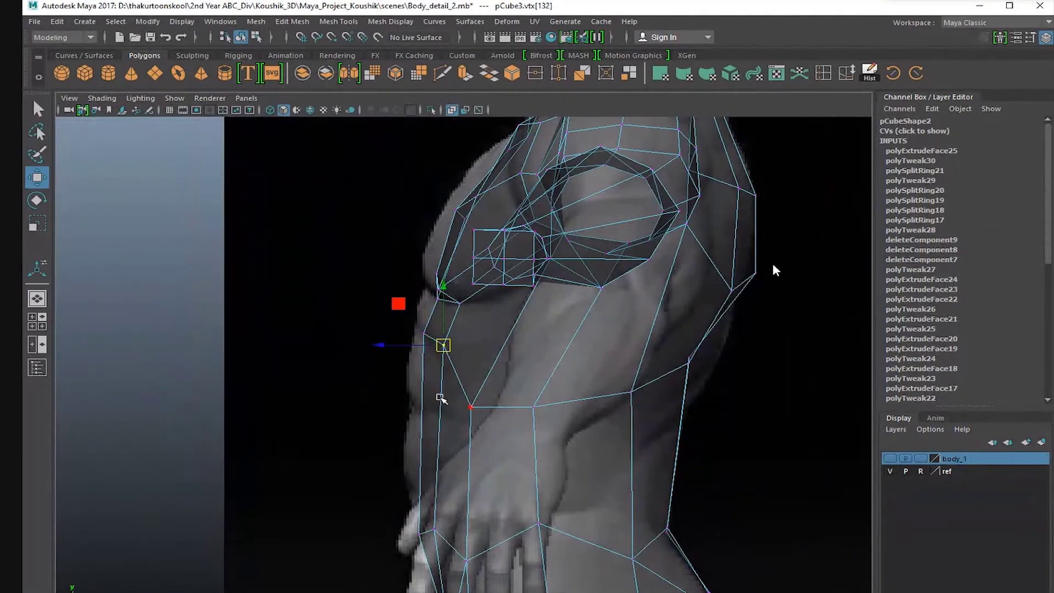
# Reposition the front abdomen and flank vertices below the chest against the side reference.
pyautogui.click(471, 407)
pyautogui.keyDown('alt'); pyautogui.moveTo(470, 407); pyautogui.dragTo(488, 376, button='middle'); pyautogui.keyUp('alt')
pyautogui.moveTo(477, 325); pyautogui.dragTo(479, 326)
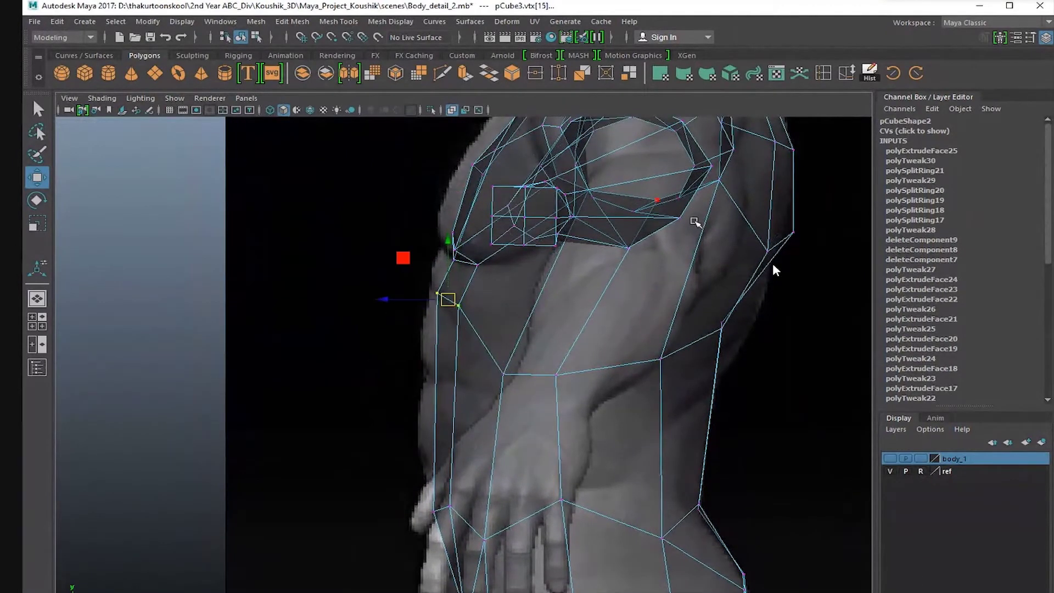
# Adjust the vertices along the side of the waist to even out the flank edges.
pyautogui.press('space')
pyautogui.press('space')
pyautogui.keyDown('alt'); pyautogui.moveTo(693, 287); pyautogui.dragTo(456, 286); pyautogui.keyUp('alt')
pyautogui.click(432, 311)
pyautogui.keyDown('alt'); pyautogui.moveTo(454, 330); pyautogui.dragTo(496, 284, button='middle'); pyautogui.keyUp('alt')
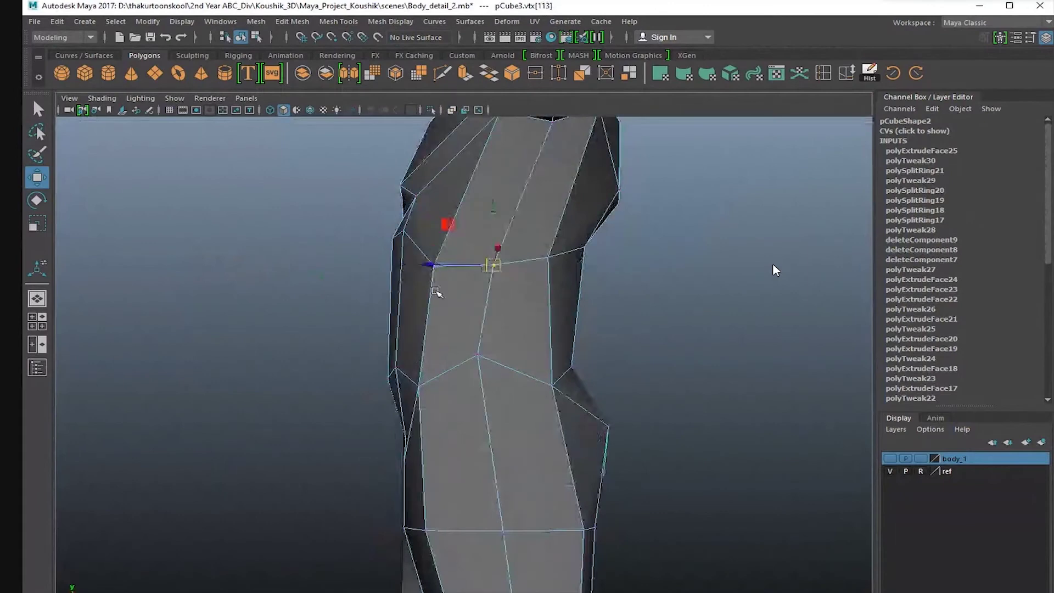
pyautogui.press('space')
pyautogui.press('space')
pyautogui.keyDown('alt'); pyautogui.moveTo(507, 379); pyautogui.dragTo(627, 369); pyautogui.keyUp('alt')
# Reposition the waist vertices between the front and perspective views to refine the torso's side contour.
pyautogui.press('space')
pyautogui.press('space')
pyautogui.scroll(4, 445, 365)
pyautogui.keyDown('alt'); pyautogui.moveTo(444, 364); pyautogui.dragTo(469, 369, button='middle'); pyautogui.keyUp('alt')
pyautogui.press('space')
pyautogui.press('space')
pyautogui.moveTo(469, 369)
pyautogui.keyDown('alt'); pyautogui.mouseDown()
pyautogui.moveTo(453, 353)
pyautogui.moveTo(464, 354)
pyautogui.mouseUp(); pyautogui.keyUp('alt')
pyautogui.moveTo(465, 355); pyautogui.dragTo(483, 396)
pyautogui.moveTo(423, 379); pyautogui.dragTo(614, 365)
pyautogui.keyDown('alt'); pyautogui.moveTo(614, 365); pyautogui.dragTo(511, 257, button='middle'); pyautogui.keyUp('alt')
# Insert three horizontal edge loops around the torso between the chest and the hips.
pyautogui.click(822, 73)
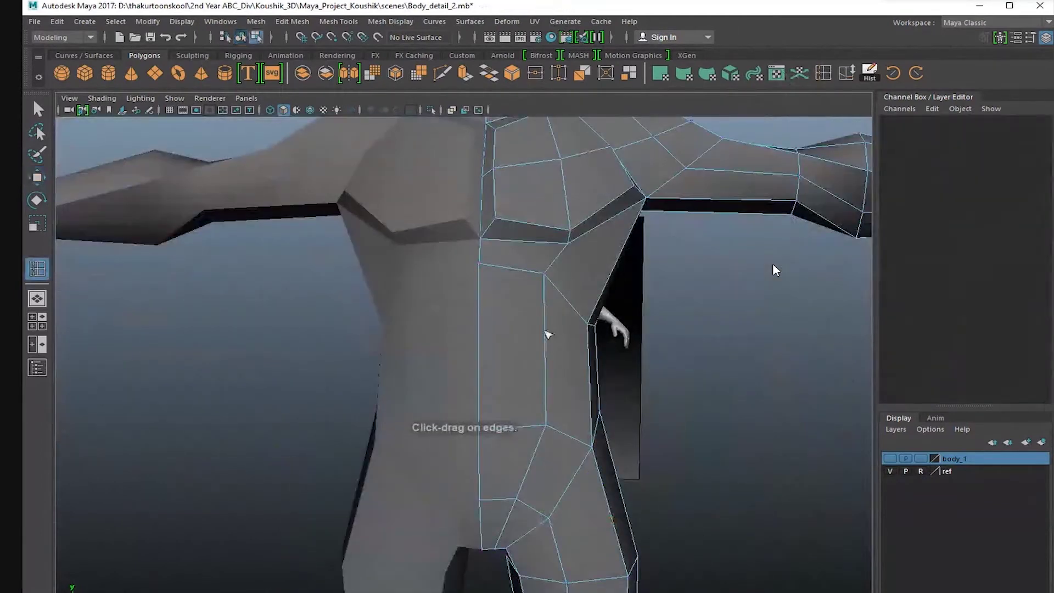
pyautogui.moveTo(547, 335); pyautogui.dragTo(547, 380)
pyautogui.moveTo(593, 297)
pyautogui.keyDown('alt'); pyautogui.mouseDown()
pyautogui.moveTo(503, 273)
pyautogui.moveTo(606, 272)
pyautogui.moveTo(589, 298)
pyautogui.mouseUp(); pyautogui.keyUp('alt')
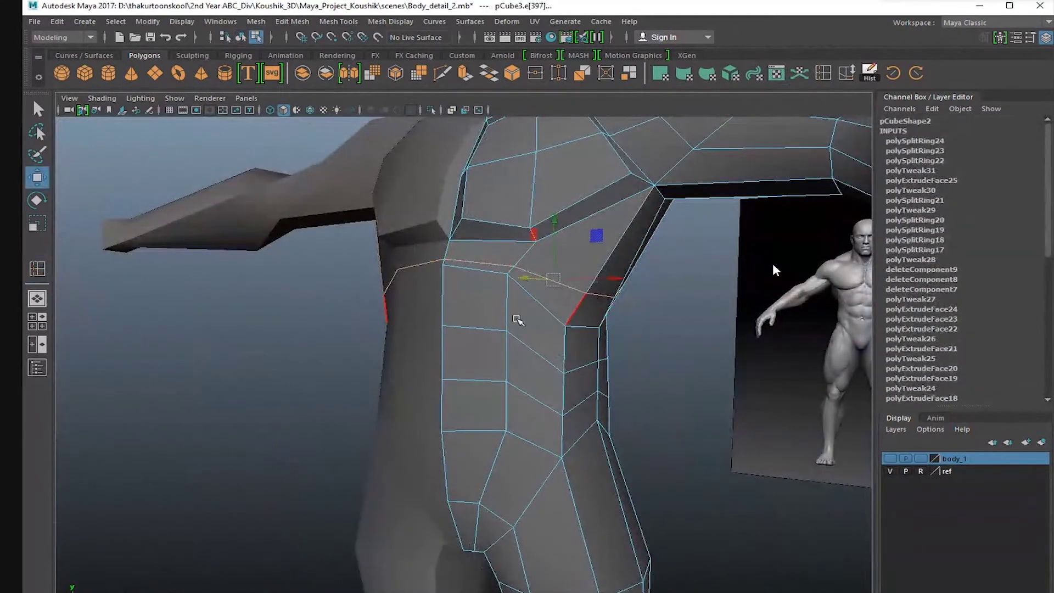
# Move the outer waist vertices of the horizontal loops in the front view to match the reference silhouette.
pyautogui.keyDown('alt'); pyautogui.moveTo(517, 318); pyautogui.dragTo(612, 405); pyautogui.keyUp('alt')
pyautogui.click(322, 514)
pyautogui.press('space')
pyautogui.press('space')
pyautogui.keyDown('alt'); pyautogui.moveTo(503, 402); pyautogui.dragTo(500, 207, button='middle'); pyautogui.keyUp('alt')
pyautogui.moveTo(633, 277); pyautogui.dragTo(558, 346)
pyautogui.keyDown('alt'); pyautogui.moveTo(477, 501); pyautogui.dragTo(516, 305, button='middle'); pyautogui.keyUp('alt')
pyautogui.moveTo(599, 301); pyautogui.dragTo(534, 352)
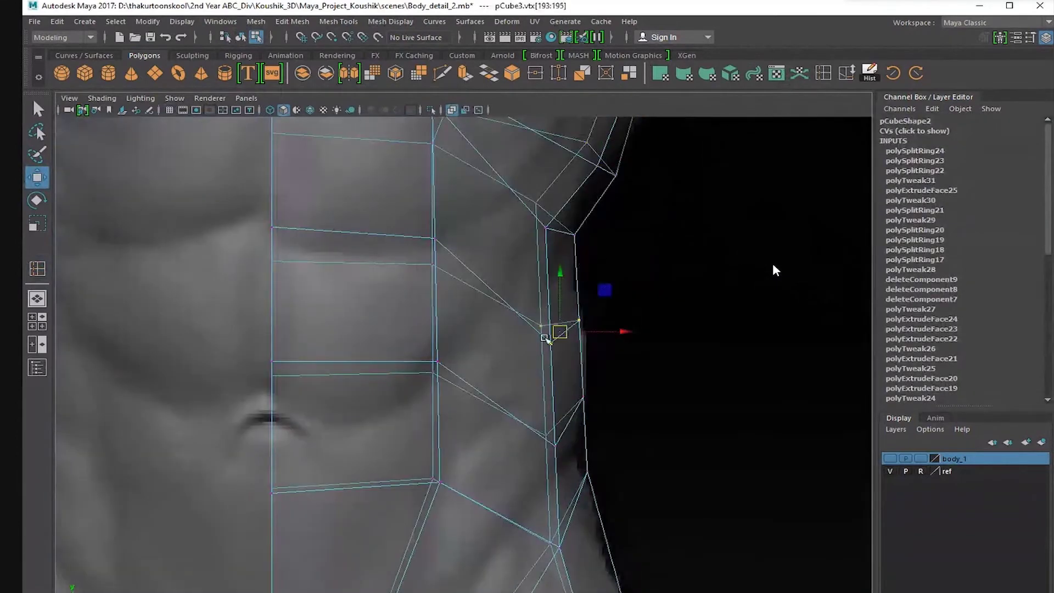
pyautogui.keyDown('alt'); pyautogui.moveTo(571, 411); pyautogui.dragTo(597, 345, button='middle'); pyautogui.keyUp('alt')
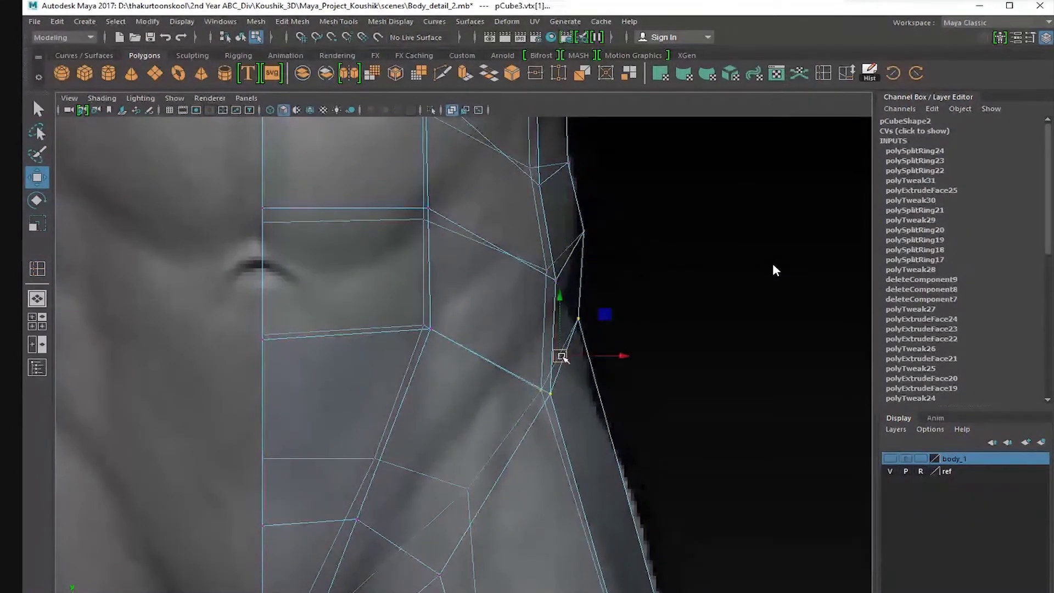
# Adjust the rib-level loop and the shoulder-blade vertices on the back of the torso.
pyautogui.press('space')
pyautogui.press('space')
pyautogui.keyDown('alt'); pyautogui.moveTo(600, 436); pyautogui.dragTo(533, 412, button='right'); pyautogui.keyUp('alt')
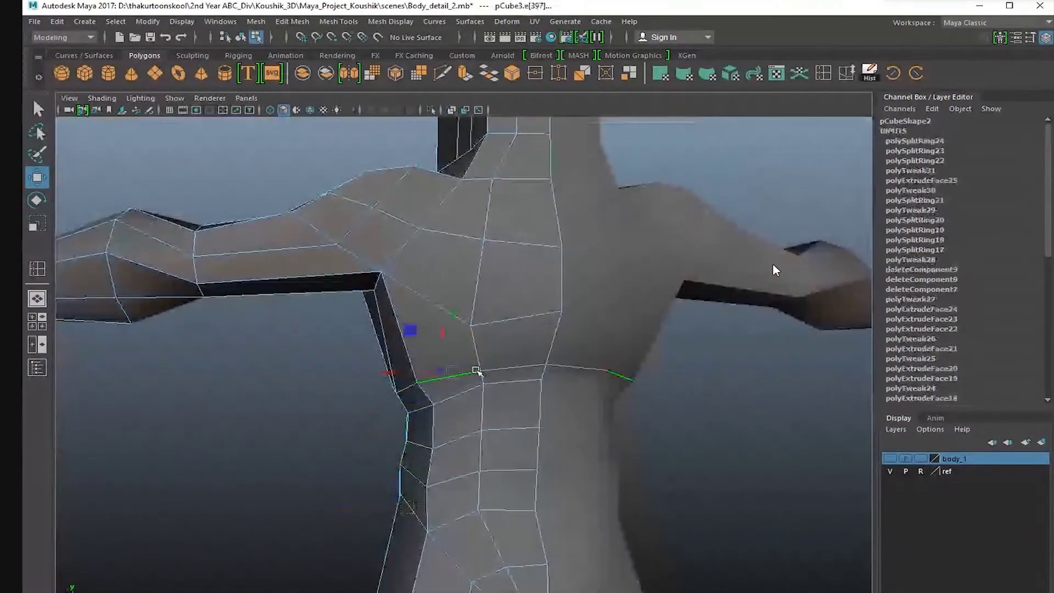
pyautogui.keyDown('alt'); pyautogui.moveTo(476, 370); pyautogui.dragTo(504, 369); pyautogui.keyUp('alt')
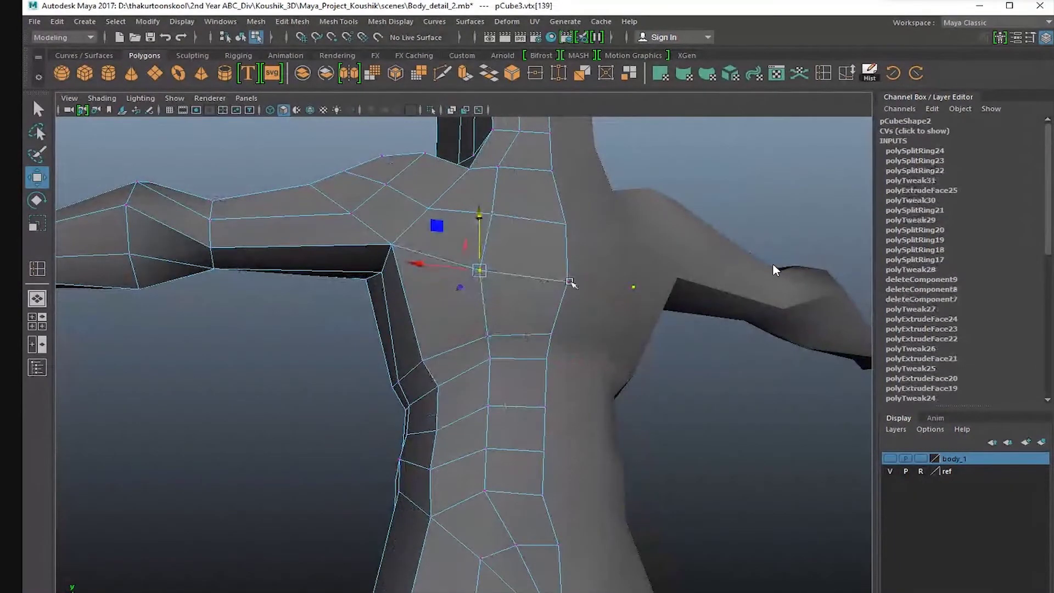
pyautogui.click(570, 282)
pyautogui.keyDown('alt'); pyautogui.moveTo(569, 282); pyautogui.dragTo(567, 402); pyautogui.keyUp('alt')
# Reposition the upper abdomen vertices just below the pectoral to shape the front of the rib cage.
pyautogui.keyDown('alt'); pyautogui.moveTo(567, 403); pyautogui.dragTo(495, 410, button='right'); pyautogui.keyUp('alt')
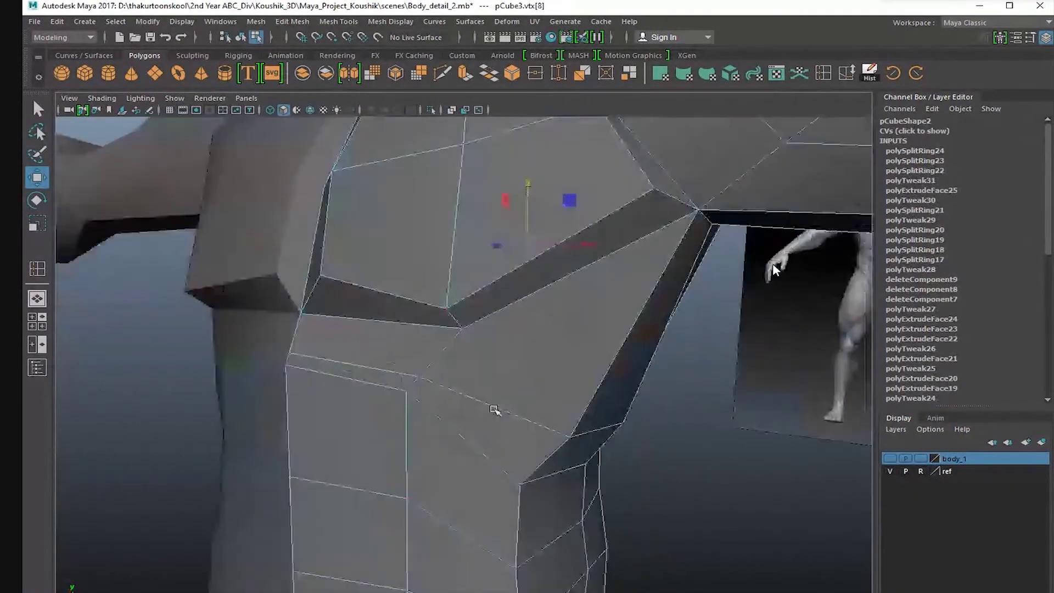
pyautogui.keyDown('alt'); pyautogui.moveTo(494, 410); pyautogui.dragTo(526, 396, button='middle'); pyautogui.keyUp('alt')
pyautogui.click(394, 369)
pyautogui.keyDown('alt'); pyautogui.moveTo(395, 388); pyautogui.dragTo(329, 378); pyautogui.keyUp('alt')
pyautogui.moveTo(278, 345); pyautogui.dragTo(271, 345)
pyautogui.keyDown('alt'); pyautogui.moveTo(346, 397); pyautogui.dragTo(485, 384); pyautogui.keyUp('alt')
# Preview the smoothed torso in object mode to examine the waist and rib cage, and return to the unsmoothed mesh.
pyautogui.scroll(-5, 532, 355)
pyautogui.moveTo(484, 384); pyautogui.dragTo(521, 357, button='right')
pyautogui.press('3')
pyautogui.click(386, 358)
pyautogui.keyDown('alt'); pyautogui.moveTo(386, 357); pyautogui.dragTo(475, 388); pyautogui.keyUp('alt')
pyautogui.click(475, 388)
pyautogui.press('1')
# Move the rear rib-level vertices in the side view to follow the back profile of the reference.
pyautogui.scroll(3, 534, 346)
pyautogui.keyDown('alt'); pyautogui.moveTo(534, 345); pyautogui.dragTo(525, 412); pyautogui.keyUp('alt')
pyautogui.press('space')
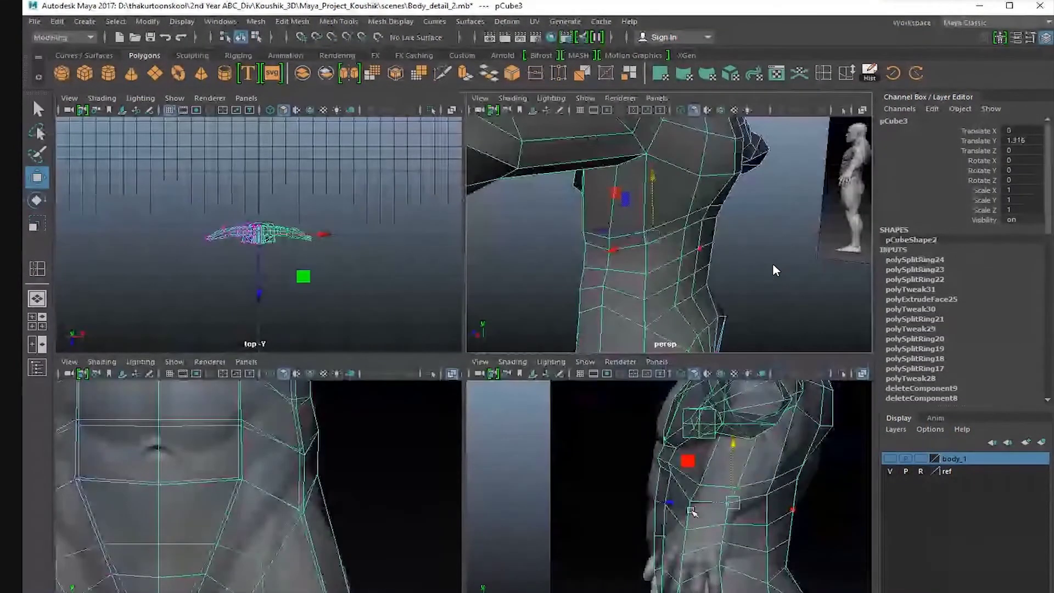
pyautogui.press('space')
pyautogui.keyDown('alt'); pyautogui.moveTo(494, 381); pyautogui.dragTo(294, 362, button='middle'); pyautogui.keyUp('alt')
pyautogui.moveTo(395, 340); pyautogui.dragTo(345, 341, button='right')
pyautogui.moveTo(576, 266); pyautogui.dragTo(601, 294)
pyautogui.moveTo(530, 281); pyautogui.dragTo(560, 281)
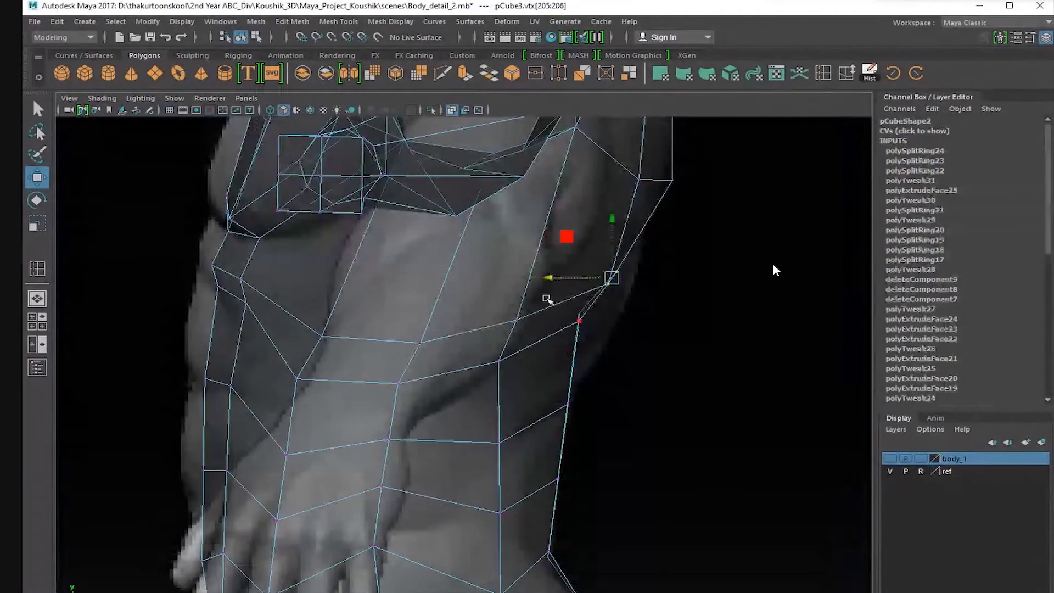
pyautogui.keyDown('alt'); pyautogui.moveTo(534, 465); pyautogui.dragTo(505, 484, button='middle'); pyautogui.keyUp('alt')
# Fine-tune the vertices around the back and flank in the perspective view.
pyautogui.press('space')
pyautogui.press('space')
pyautogui.keyDown('alt'); pyautogui.moveTo(522, 301); pyautogui.dragTo(494, 360); pyautogui.keyUp('alt')
pyautogui.click(455, 385)
pyautogui.moveTo(493, 359); pyautogui.dragTo(448, 359, button='right')
pyautogui.click(412, 373)
pyautogui.click(561, 331)
# Insert a vertical edge loop beside the body's center line through the chest and abdomen, and slide it into place.
pyautogui.keyDown('alt'); pyautogui.moveTo(501, 357); pyautogui.dragTo(654, 377); pyautogui.keyUp('alt')
pyautogui.keyDown('alt'); pyautogui.moveTo(654, 376); pyautogui.dragTo(522, 296, button='right'); pyautogui.keyUp('alt')
pyautogui.click(823, 80)
pyautogui.keyDown('alt'); pyautogui.moveTo(335, 247); pyautogui.dragTo(383, 280); pyautogui.keyUp('alt')
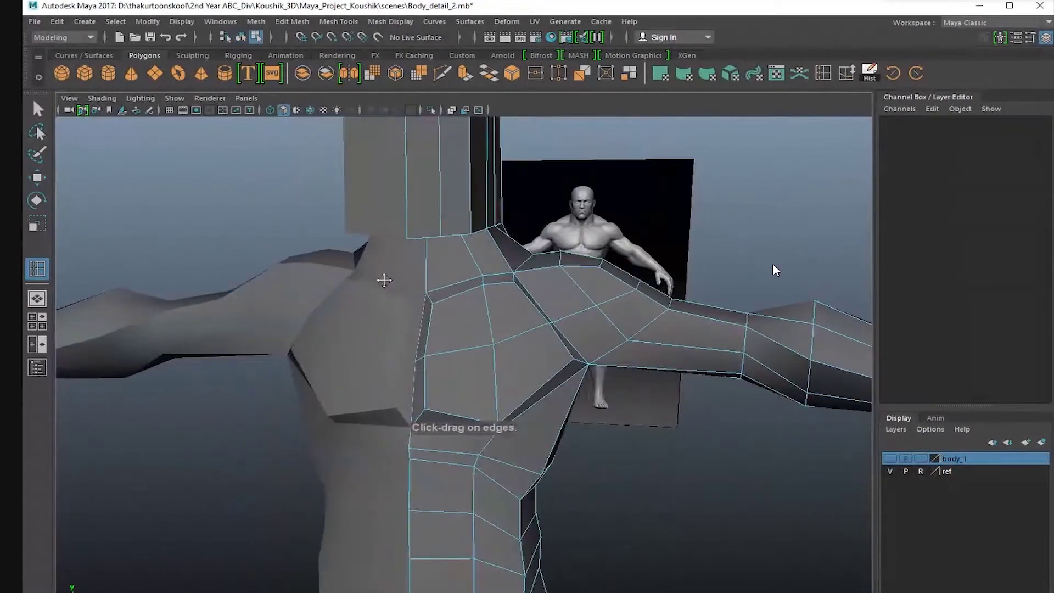
pyautogui.keyDown('alt'); pyautogui.moveTo(383, 280); pyautogui.dragTo(423, 275, button='right'); pyautogui.keyUp('alt')
pyautogui.keyDown('alt'); pyautogui.moveTo(423, 274); pyautogui.dragTo(494, 417, button='middle'); pyautogui.keyUp('alt')
pyautogui.moveTo(494, 383); pyautogui.dragTo(479, 289)
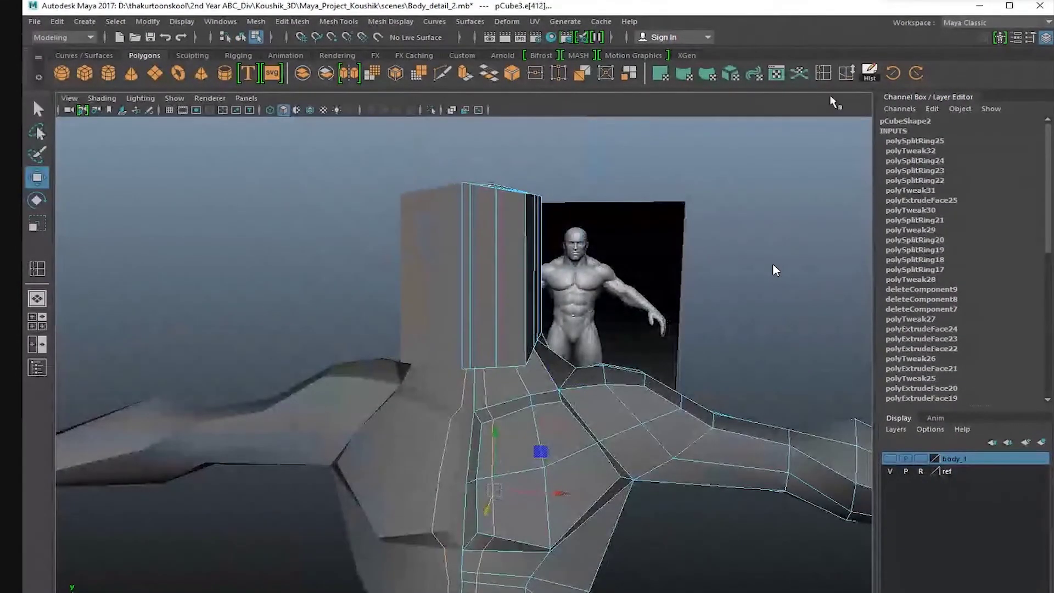
pyautogui.click(851, 75)
pyautogui.keyDown('alt'); pyautogui.moveTo(674, 387); pyautogui.dragTo(684, 264, button='middle'); pyautogui.keyUp('alt')
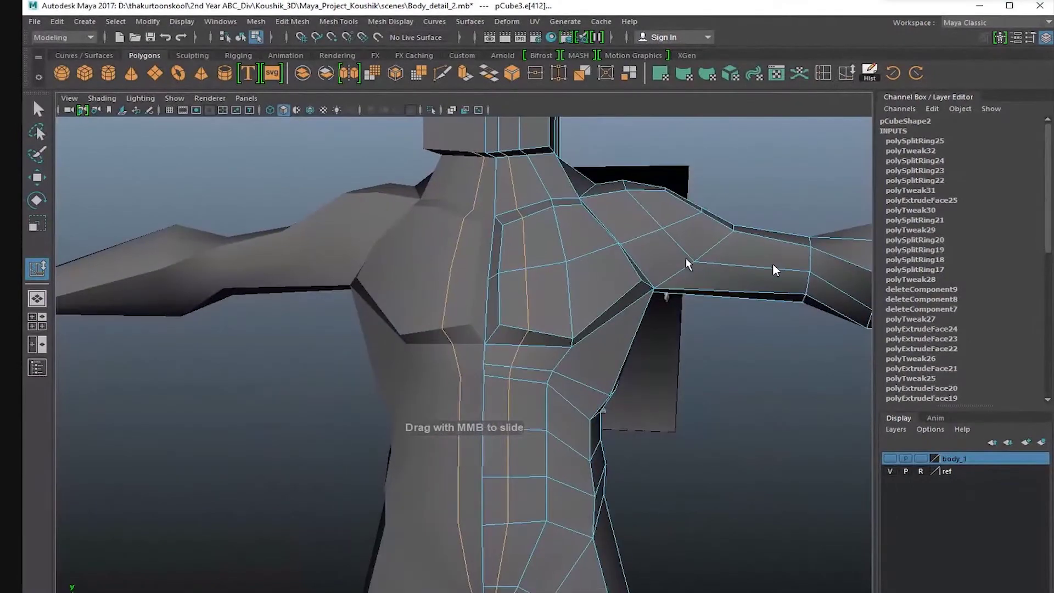
pyautogui.press('w')
# Move the new loop's vertices at the lower pectoral edge in the front view to round the chest outline.
pyautogui.press('space')
pyautogui.scroll(-3, 463, 357)
pyautogui.keyDown('alt'); pyautogui.moveTo(526, 153); pyautogui.dragTo(552, 422, button='middle'); pyautogui.keyUp('alt')
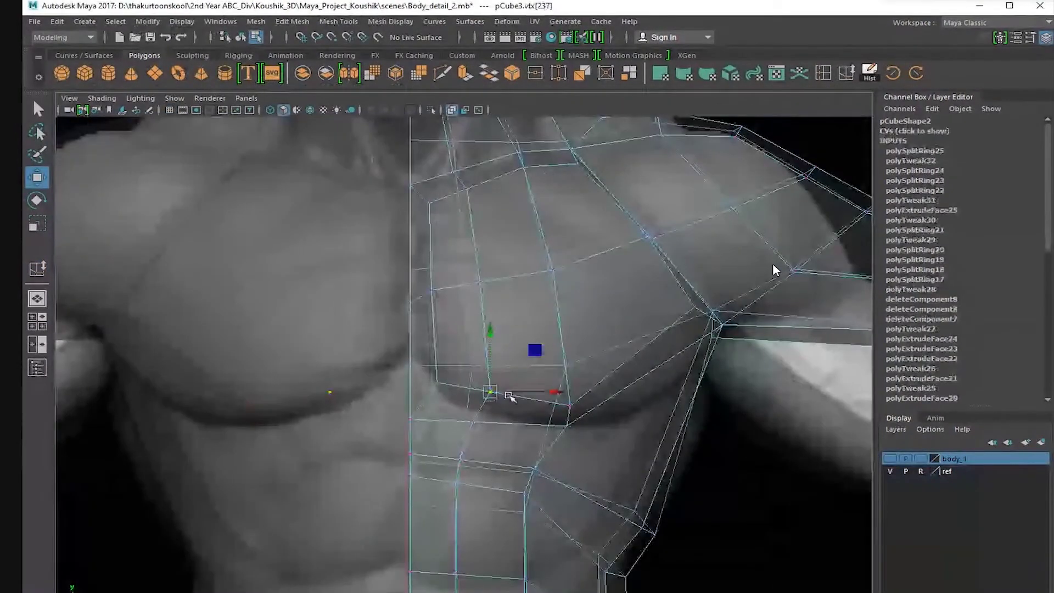
pyautogui.scroll(1, 476, 394)
pyautogui.keyDown('alt'); pyautogui.moveTo(476, 394); pyautogui.dragTo(523, 336, button='middle'); pyautogui.keyUp('alt')
# Select the vertical edge loop beside the spine and adjust its vertices on the back.
pyautogui.press('space')
pyautogui.press('space')
pyautogui.keyDown('alt'); pyautogui.moveTo(619, 240); pyautogui.dragTo(571, 296); pyautogui.keyUp('alt')
pyautogui.scroll(3, 571, 296)
pyautogui.doubleClick(538, 205)
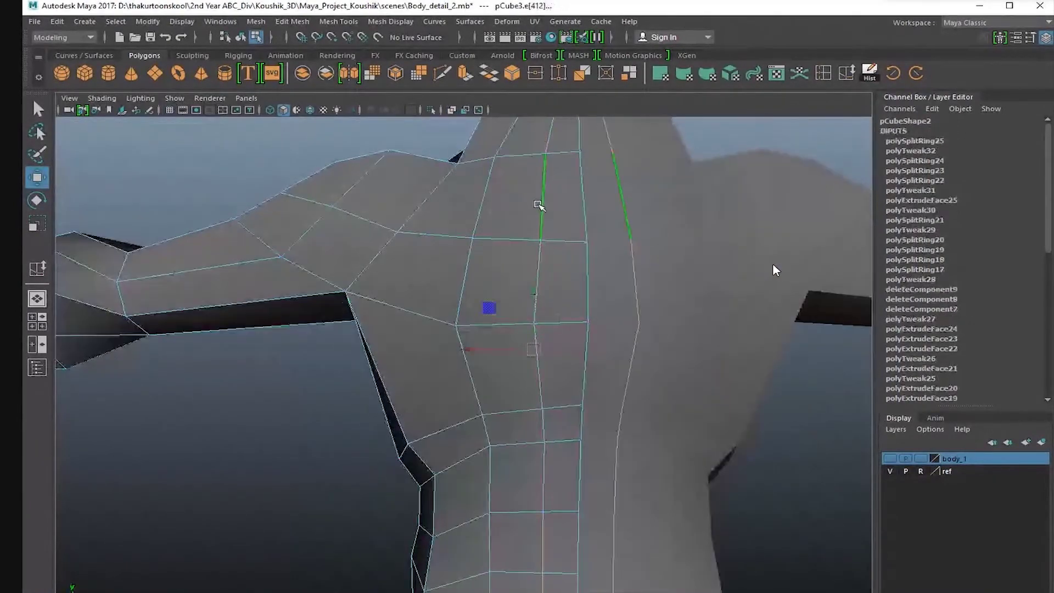
pyautogui.moveTo(486, 340)
pyautogui.keyDown('alt'); pyautogui.mouseDown()
pyautogui.moveTo(592, 360)
pyautogui.moveTo(588, 306)
pyautogui.moveTo(612, 336)
pyautogui.moveTo(607, 302)
pyautogui.moveTo(554, 273)
pyautogui.moveTo(599, 252)
pyautogui.moveTo(571, 275)
pyautogui.moveTo(538, 230)
pyautogui.moveTo(527, 247)
pyautogui.moveTo(477, 226)
pyautogui.moveTo(534, 281)
pyautogui.moveTo(618, 225)
pyautogui.moveTo(567, 355)
pyautogui.moveTo(522, 315)
pyautogui.moveTo(477, 345)
pyautogui.mouseUp(); pyautogui.keyUp('alt')
pyautogui.click(541, 448)
pyautogui.click(534, 236)
# Reposition the upper-back vertices around the shoulder blade to smooth the back surface.
pyautogui.click(476, 227)
pyautogui.click(566, 355)
pyautogui.click(477, 346)
pyautogui.click(494, 282)
pyautogui.keyDown('alt'); pyautogui.moveTo(496, 288); pyautogui.dragTo(501, 365); pyautogui.keyUp('alt')
pyautogui.click(659, 397)
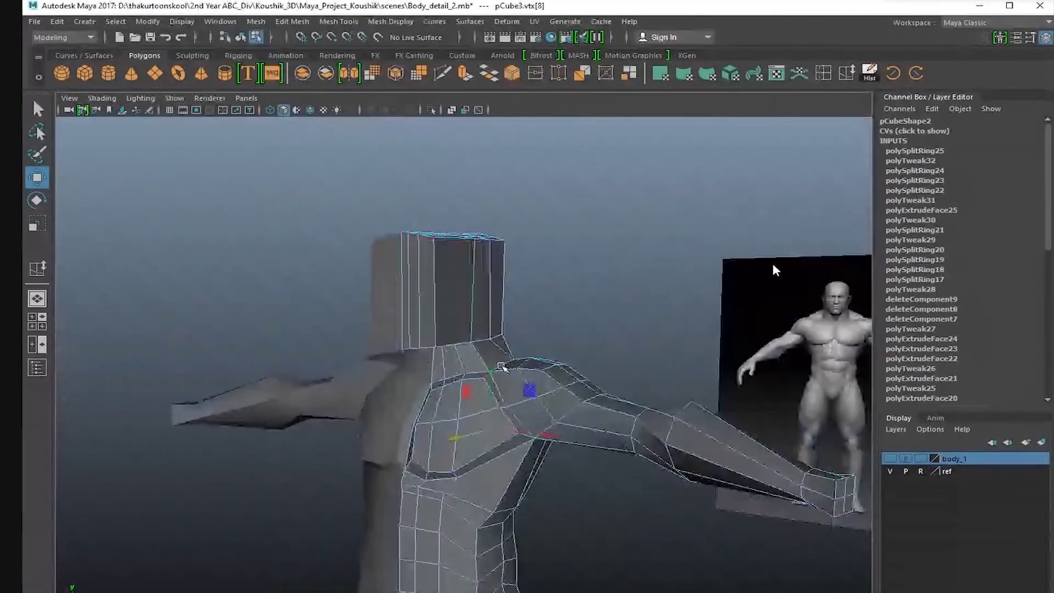
# Insert three horizontal edge loops around the head block at brow, nose and mouth height in the side view.
pyautogui.press('space')
pyautogui.press('space')
pyautogui.keyDown('alt'); pyautogui.moveTo(527, 365); pyautogui.dragTo(852, 520, button='right'); pyautogui.keyUp('alt')
pyautogui.keyDown('alt'); pyautogui.moveTo(648, 560); pyautogui.dragTo(611, 363, button='middle'); pyautogui.keyUp('alt')
pyautogui.scroll(2, 612, 362)
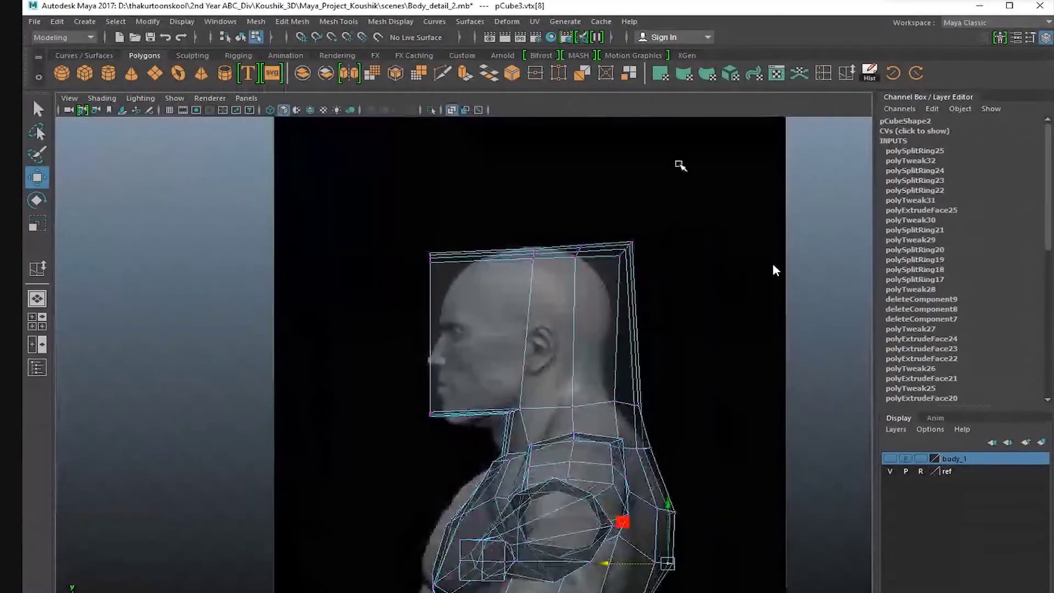
pyautogui.press('g')
pyautogui.scroll(2, 444, 351)
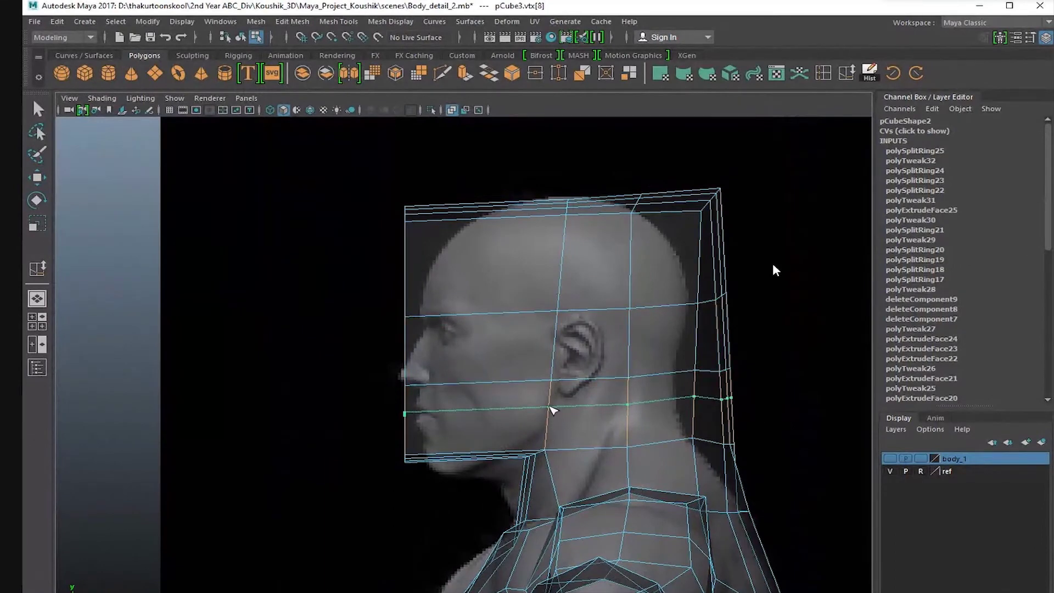
# Reposition the head vertices around the ear in the side view to bend the vertical edge line.
pyautogui.press('w')
pyautogui.scroll(2, 571, 398)
pyautogui.keyDown('alt'); pyautogui.moveTo(597, 390); pyautogui.dragTo(587, 336, button='middle'); pyautogui.keyUp('alt')
pyautogui.moveTo(535, 313); pyautogui.dragTo(581, 376)
pyautogui.moveTo(559, 344); pyautogui.dragTo(578, 350)
pyautogui.keyDown('alt'); pyautogui.moveTo(579, 350); pyautogui.dragTo(580, 450, button='middle'); pyautogui.keyUp('alt')
pyautogui.click(570, 344)
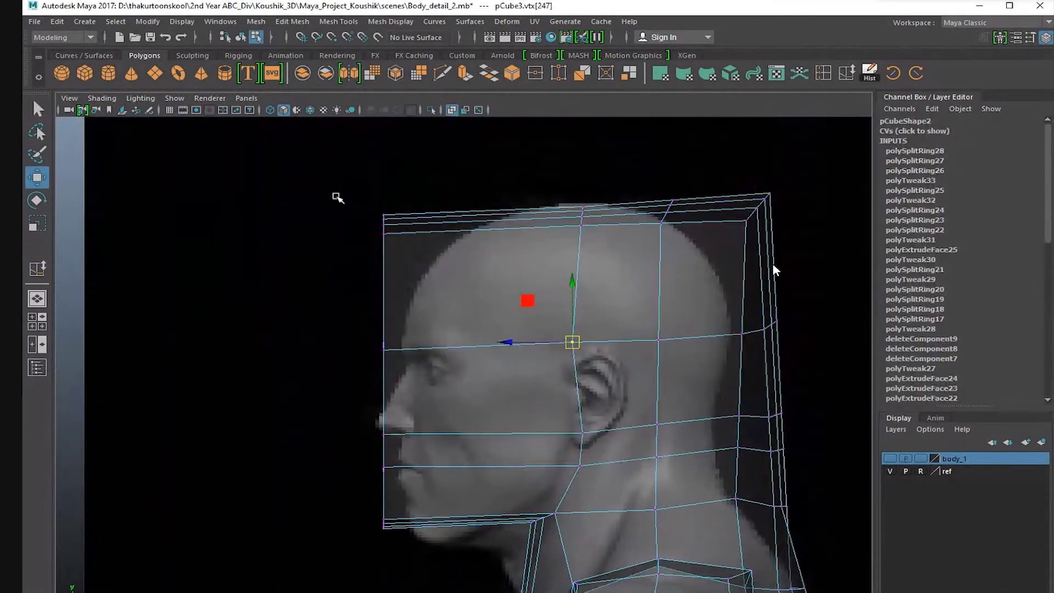
# Pull the head block's upper front and upper rear corner vertices inward onto the skull outline of the side reference.
pyautogui.moveTo(337, 197); pyautogui.dragTo(413, 259)
pyautogui.moveTo(383, 224); pyautogui.dragTo(449, 243)
pyautogui.scroll(2, 756, 256)
pyautogui.keyDown('alt'); pyautogui.moveTo(756, 257); pyautogui.dragTo(709, 293, button='middle'); pyautogui.keyUp('alt')
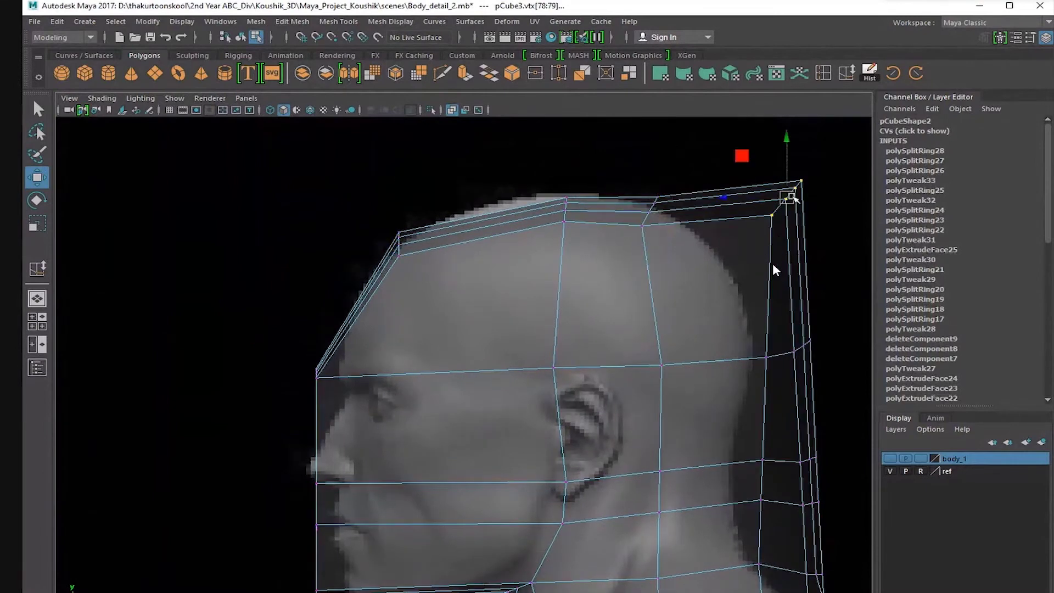
pyautogui.moveTo(791, 196); pyautogui.dragTo(712, 239)
pyautogui.keyDown('alt'); pyautogui.moveTo(697, 278); pyautogui.dragTo(686, 225, button='middle'); pyautogui.keyUp('alt')
# Move the vertices at the back of the head and nape inward to follow the side reference.
pyautogui.scroll(2, 680, 230)
pyautogui.keyDown('alt'); pyautogui.moveTo(606, 338); pyautogui.dragTo(513, 338, button='middle'); pyautogui.keyUp('alt')
pyautogui.moveTo(732, 318); pyautogui.dragTo(735, 314)
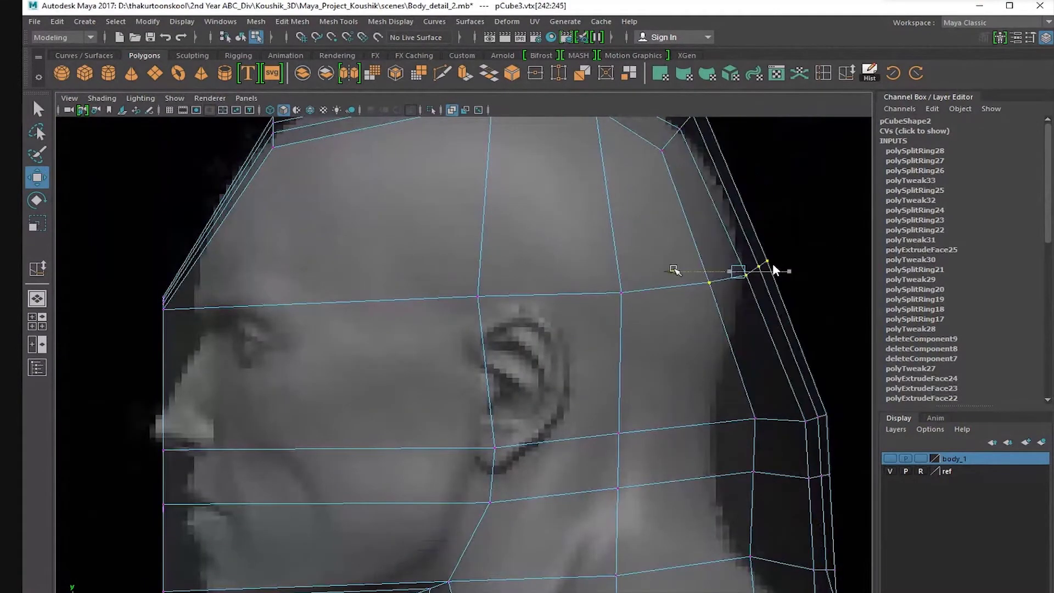
pyautogui.keyDown('alt'); pyautogui.moveTo(735, 315); pyautogui.dragTo(567, 180, button='middle'); pyautogui.keyUp('alt')
pyautogui.moveTo(513, 281); pyautogui.dragTo(512, 279)
pyautogui.moveTo(615, 254); pyautogui.dragTo(515, 254)
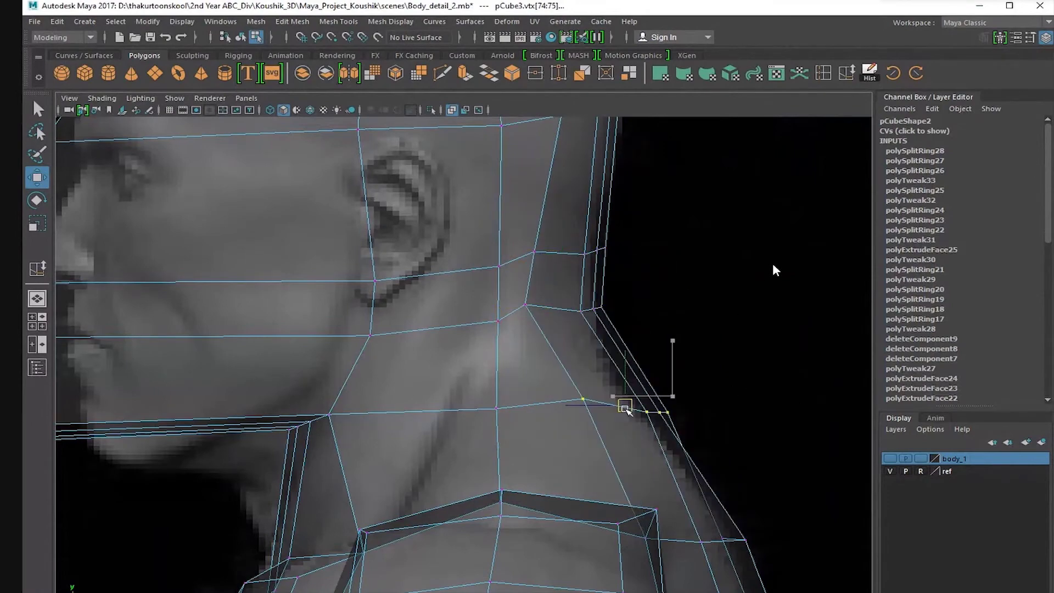
# Shift the chin, mouth, nose and brow vertices in the side view to match the face profile.
pyautogui.press('space')
pyautogui.press('space')
pyautogui.keyDown('alt'); pyautogui.moveTo(630, 275); pyautogui.dragTo(443, 404); pyautogui.keyUp('alt')
pyautogui.scroll(3, 390, 363)
pyautogui.scroll(-4, 443, 404)
pyautogui.press('space')
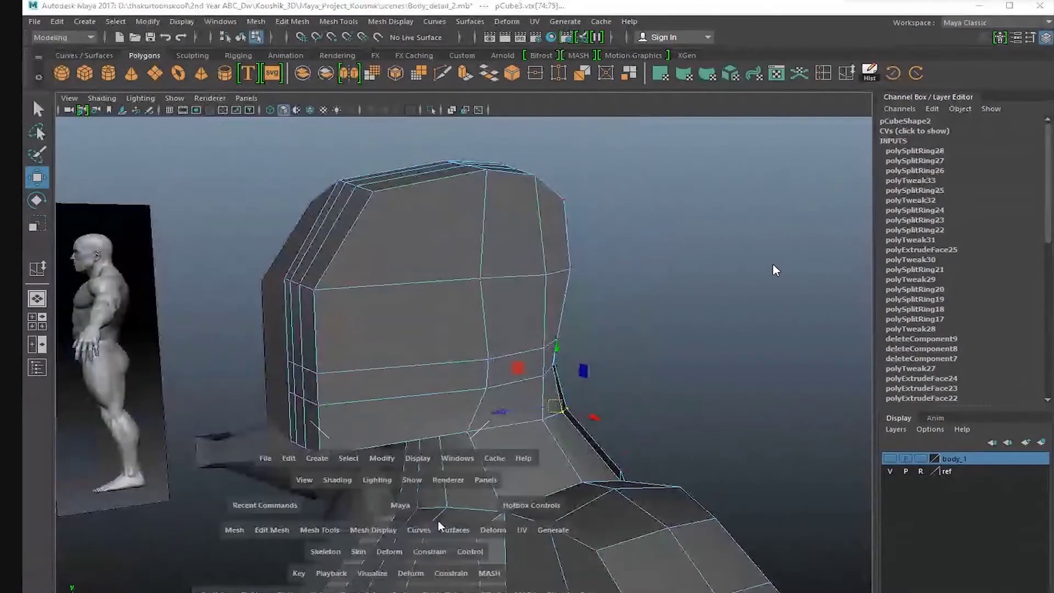
pyautogui.press('space')
pyautogui.moveTo(493, 427); pyautogui.dragTo(502, 429)
pyautogui.keyDown('alt'); pyautogui.moveTo(409, 322); pyautogui.dragTo(462, 461, button='middle'); pyautogui.keyUp('alt')
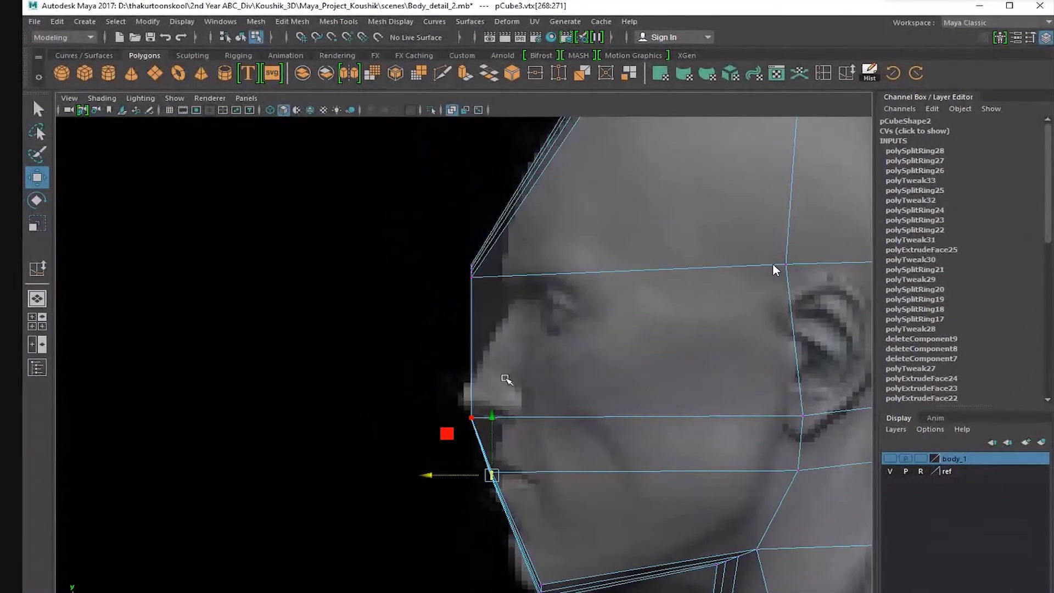
pyautogui.keyDown('alt'); pyautogui.moveTo(602, 448); pyautogui.dragTo(458, 322, button='middle'); pyautogui.keyUp('alt')
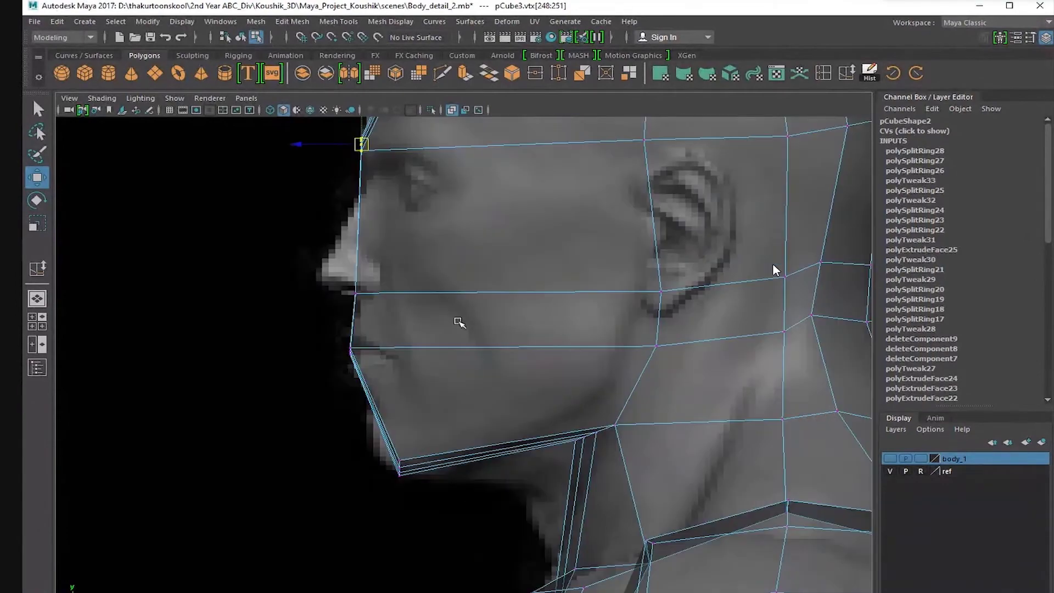
# Select the outer edge loop and vertices on the side of the head and reposition them to round the face.
pyautogui.keyDown('alt'); pyautogui.moveTo(459, 322); pyautogui.dragTo(549, 336, button='right'); pyautogui.keyUp('alt')
pyautogui.press('space')
pyautogui.press('space')
pyautogui.keyDown('alt'); pyautogui.moveTo(532, 315); pyautogui.dragTo(470, 381); pyautogui.keyUp('alt')
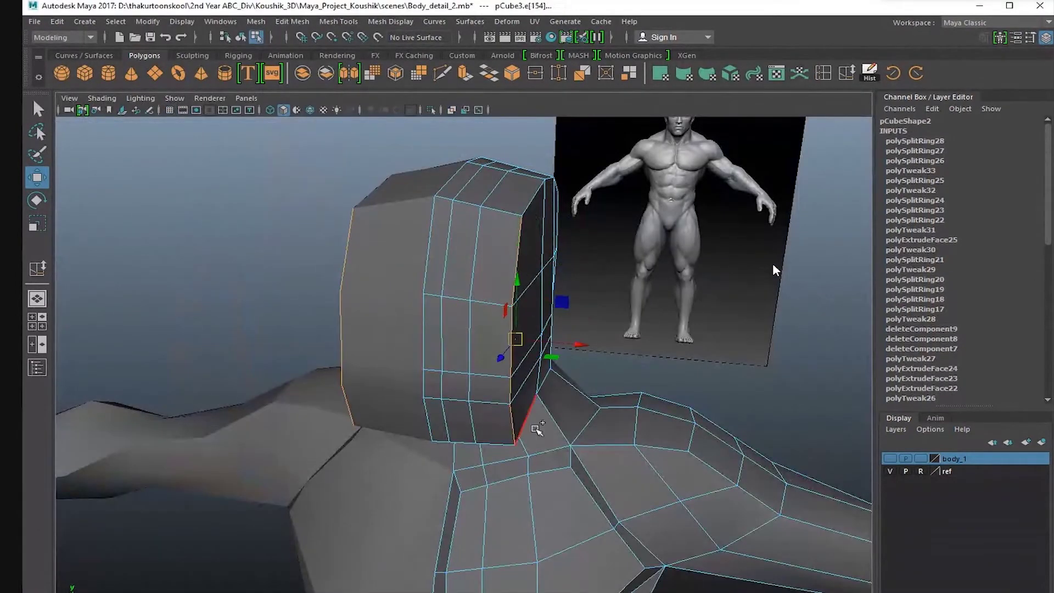
pyautogui.keyDown('alt'); pyautogui.moveTo(536, 427); pyautogui.dragTo(406, 379); pyautogui.keyUp('alt')
pyautogui.moveTo(379, 367); pyautogui.dragTo(372, 372)
pyautogui.keyDown('alt'); pyautogui.moveTo(384, 379); pyautogui.dragTo(516, 351); pyautogui.keyUp('alt')
pyautogui.keyDown('alt'); pyautogui.moveTo(434, 351); pyautogui.dragTo(566, 240); pyautogui.keyUp('alt')
pyautogui.keyDown('alt'); pyautogui.moveTo(516, 275); pyautogui.dragTo(505, 386); pyautogui.keyUp('alt')
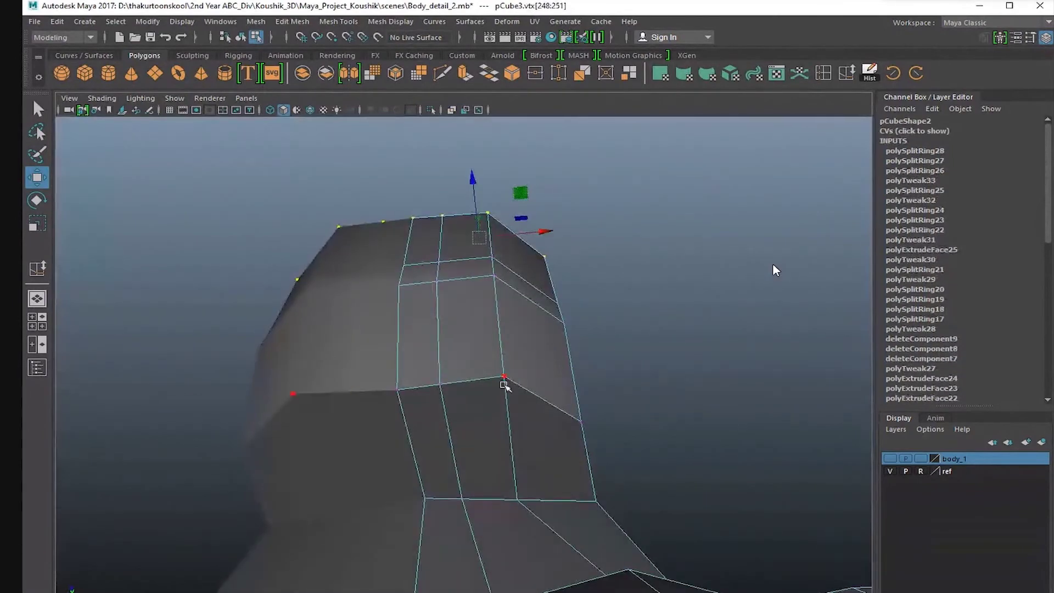
pyautogui.keyDown('alt'); pyautogui.moveTo(433, 339); pyautogui.dragTo(371, 513); pyautogui.keyUp('alt')
# Move the upper and side head vertices in the front view to fit the skull outline of the reference.
pyautogui.press('space')
pyautogui.press('space')
pyautogui.keyDown('alt'); pyautogui.moveTo(419, 367); pyautogui.dragTo(631, 329, button='right'); pyautogui.keyUp('alt')
pyautogui.keyDown('alt'); pyautogui.moveTo(631, 329); pyautogui.dragTo(522, 264, button='middle'); pyautogui.keyUp('alt')
pyautogui.moveTo(491, 223); pyautogui.dragTo(446, 267)
pyautogui.keyDown('alt'); pyautogui.moveTo(522, 307); pyautogui.dragTo(582, 324, button='right'); pyautogui.keyUp('alt')
pyautogui.keyDown('alt'); pyautogui.moveTo(494, 263); pyautogui.dragTo(598, 271, button='middle'); pyautogui.keyUp('alt')
pyautogui.moveTo(561, 218); pyautogui.dragTo(561, 248)
pyautogui.keyDown('alt'); pyautogui.moveTo(562, 248); pyautogui.dragTo(582, 329, button='right'); pyautogui.keyUp('alt')
pyautogui.keyDown('alt'); pyautogui.moveTo(582, 329); pyautogui.dragTo(579, 256, button='middle'); pyautogui.keyUp('alt')
pyautogui.moveTo(600, 245); pyautogui.dragTo(610, 246)
# Reposition the lower jaw and chin vertices in the front view to match the reference jawline.
pyautogui.keyDown('alt'); pyautogui.moveTo(611, 246); pyautogui.dragTo(708, 516, button='right'); pyautogui.keyUp('alt')
pyautogui.moveTo(708, 516)
pyautogui.keyDown('alt'); pyautogui.mouseDown(button='middle')
pyautogui.moveTo(717, 389)
pyautogui.moveTo(646, 309)
pyautogui.mouseUp(button='middle'); pyautogui.keyUp('alt')
pyautogui.moveTo(645, 292)
pyautogui.mouseDown()
pyautogui.moveTo(558, 410)
pyautogui.moveTo(509, 434)
pyautogui.moveTo(485, 402)
pyautogui.mouseUp()
pyautogui.click(491, 433)
pyautogui.keyDown('alt'); pyautogui.moveTo(708, 472); pyautogui.dragTo(664, 385, button='right'); pyautogui.keyUp('alt')
pyautogui.keyDown('alt'); pyautogui.moveTo(664, 385); pyautogui.dragTo(647, 487, button='middle'); pyautogui.keyUp('alt')
pyautogui.keyDown('alt'); pyautogui.moveTo(647, 487); pyautogui.dragTo(677, 510, button='right'); pyautogui.keyUp('alt')
pyautogui.keyDown('alt'); pyautogui.moveTo(499, 495); pyautogui.dragTo(526, 494, button='right'); pyautogui.keyUp('alt')
pyautogui.keyDown('alt'); pyautogui.moveTo(526, 494); pyautogui.dragTo(567, 395, button='middle'); pyautogui.keyUp('alt')
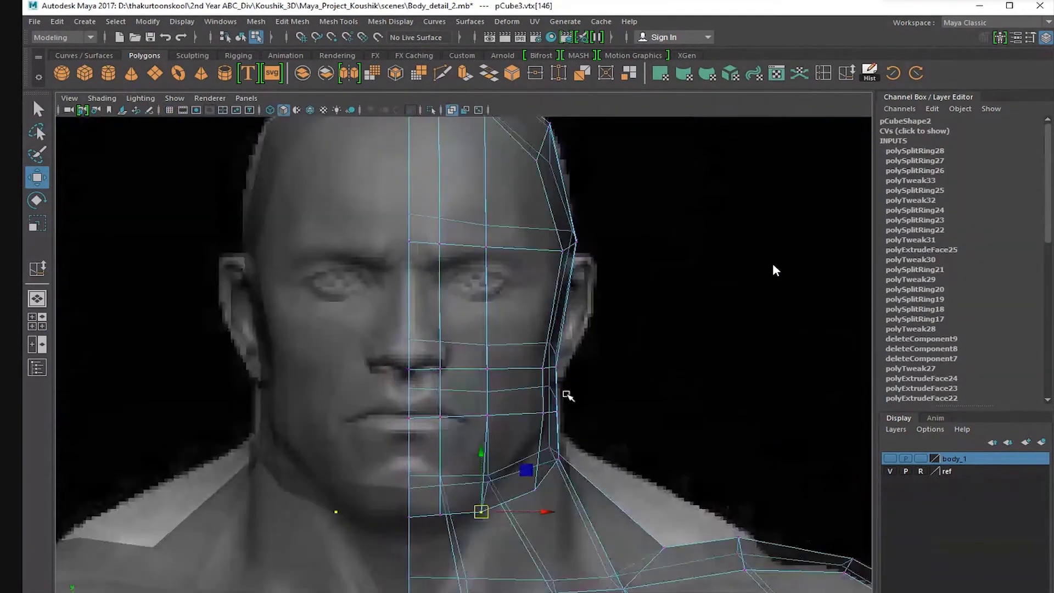
# Adjust the cheek and jaw corner vertices in the perspective view to refine the side of the face.
pyautogui.press('space')
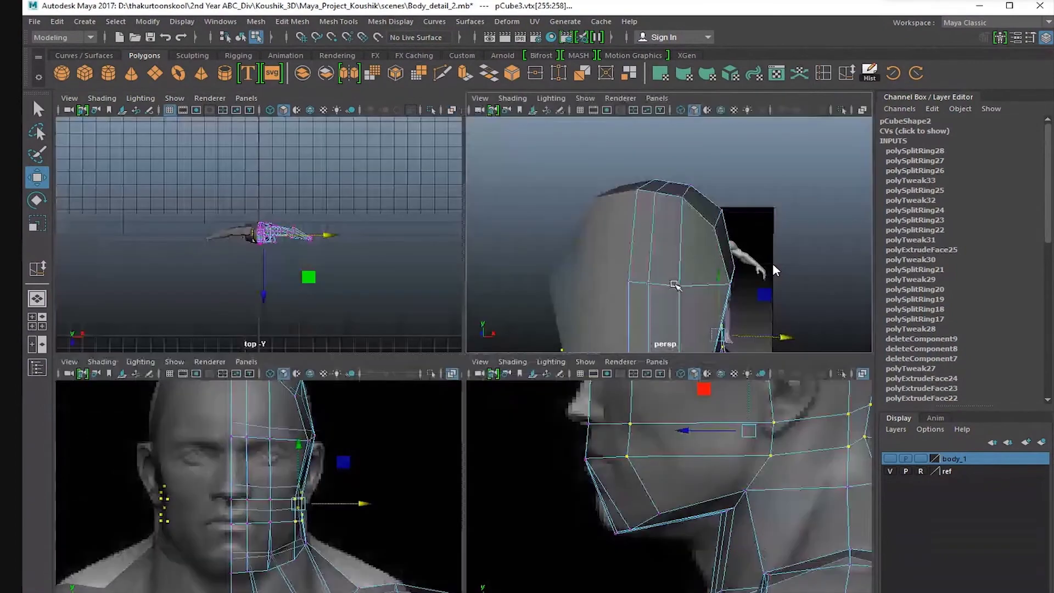
pyautogui.press('space')
pyautogui.keyDown('alt'); pyautogui.moveTo(675, 285); pyautogui.dragTo(573, 267); pyautogui.keyUp('alt')
pyautogui.keyDown('alt'); pyautogui.moveTo(514, 346); pyautogui.dragTo(597, 386); pyautogui.keyUp('alt')
pyautogui.moveTo(597, 386); pyautogui.dragTo(554, 384, button='right')
pyautogui.click(618, 387)
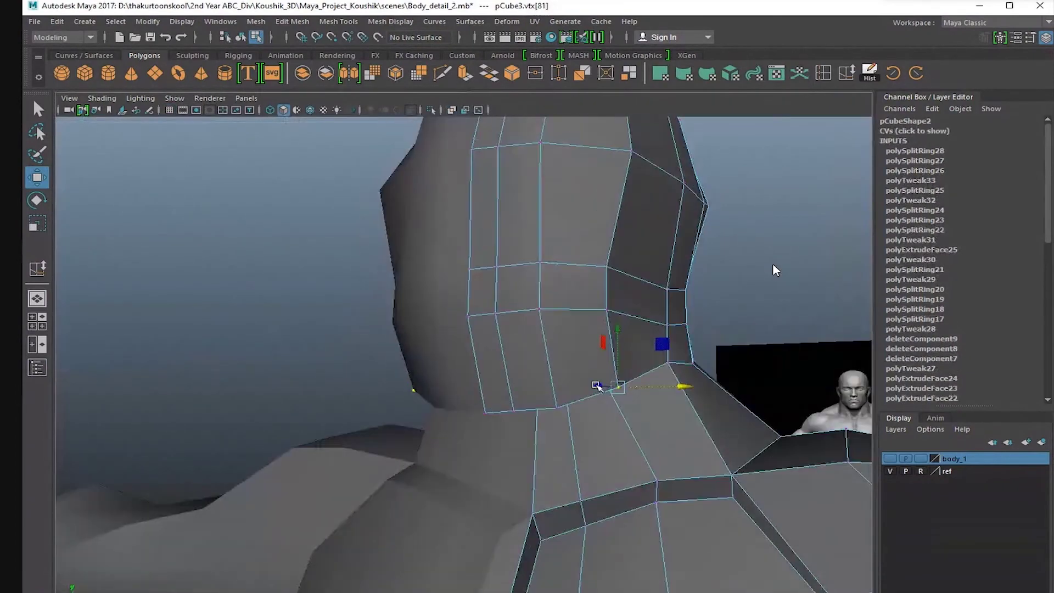
pyautogui.moveTo(604, 380)
pyautogui.keyDown('alt'); pyautogui.mouseDown()
pyautogui.moveTo(623, 400)
pyautogui.moveTo(616, 317)
pyautogui.moveTo(591, 381)
pyautogui.moveTo(611, 373)
pyautogui.mouseUp(); pyautogui.keyUp('alt')
pyautogui.click(665, 342)
# Adjust the edge at the front of the neck under the chin and the vertex where neck meets shoulder.
pyautogui.keyDown('alt'); pyautogui.moveTo(722, 343); pyautogui.dragTo(576, 351); pyautogui.keyUp('alt')
pyautogui.moveTo(576, 351); pyautogui.dragTo(575, 321, button='right')
pyautogui.click(565, 370)
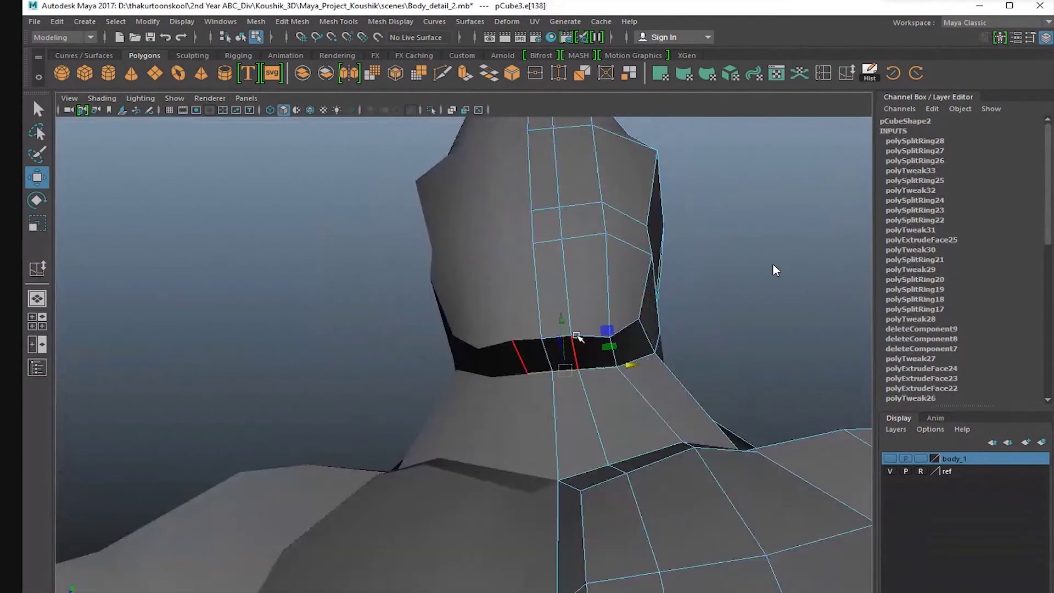
pyautogui.keyDown('alt'); pyautogui.moveTo(561, 340); pyautogui.dragTo(555, 459); pyautogui.keyUp('alt')
pyautogui.moveTo(571, 476); pyautogui.dragTo(538, 476, button='right')
pyautogui.click(586, 491)
pyautogui.keyDown('alt'); pyautogui.moveTo(590, 493); pyautogui.dragTo(493, 360); pyautogui.keyUp('alt')
pyautogui.scroll(-3, 588, 398)
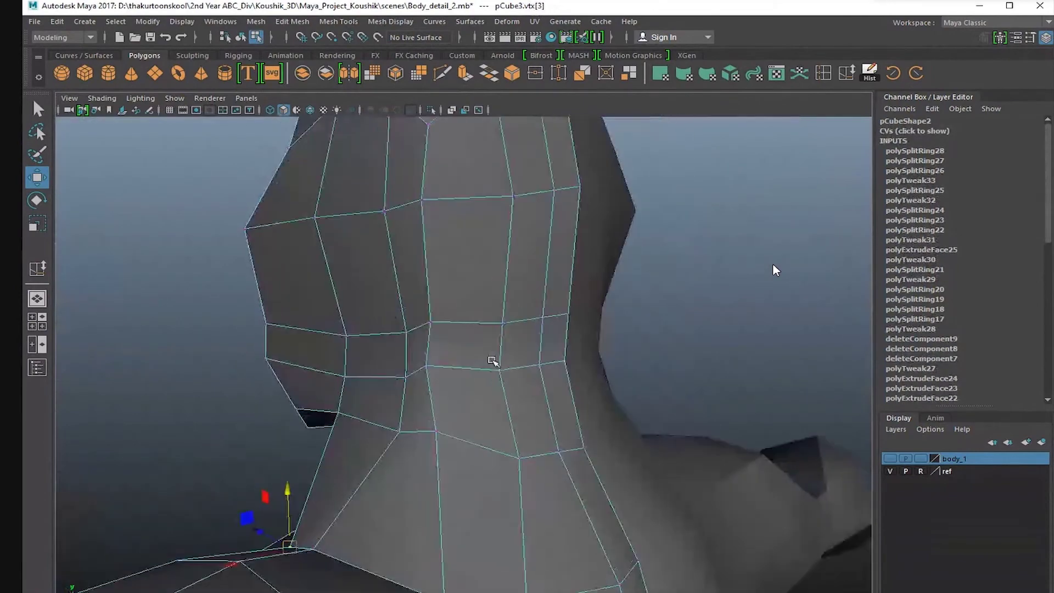
# Reposition the vertices behind the jaw and along the nape to smooth the side and back of the neck.
pyautogui.click(366, 372)
pyautogui.keyDown('alt'); pyautogui.moveTo(371, 376); pyautogui.dragTo(326, 359); pyautogui.keyUp('alt')
pyautogui.keyDown('alt'); pyautogui.moveTo(355, 475); pyautogui.dragTo(676, 396); pyautogui.keyUp('alt')
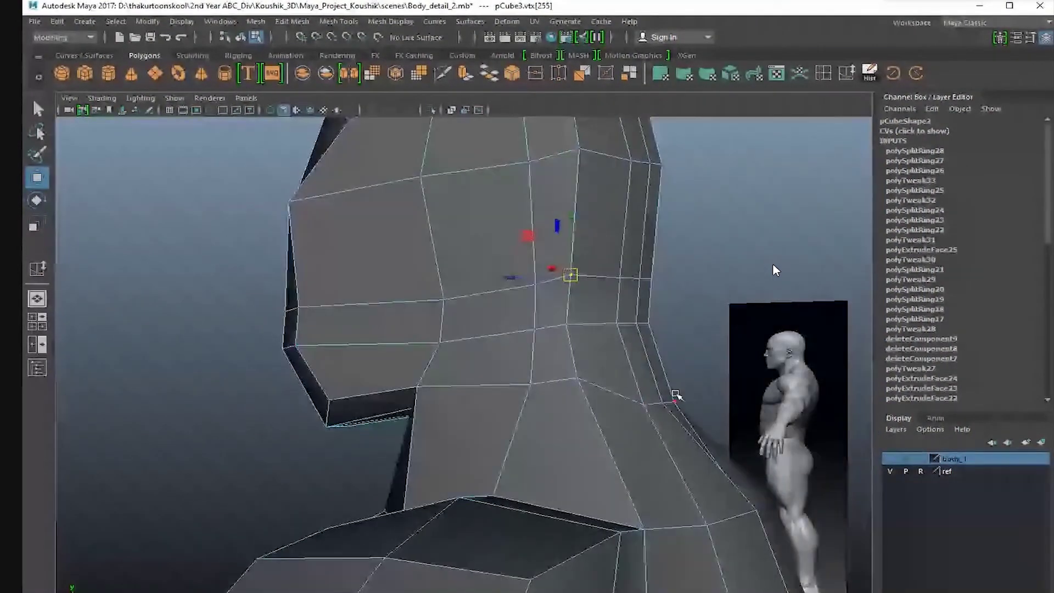
pyautogui.keyDown('alt'); pyautogui.moveTo(665, 355); pyautogui.dragTo(466, 357); pyautogui.keyUp('alt')
pyautogui.click(727, 346)
pyautogui.keyDown('alt'); pyautogui.moveTo(428, 407); pyautogui.dragTo(617, 440); pyautogui.keyUp('alt')
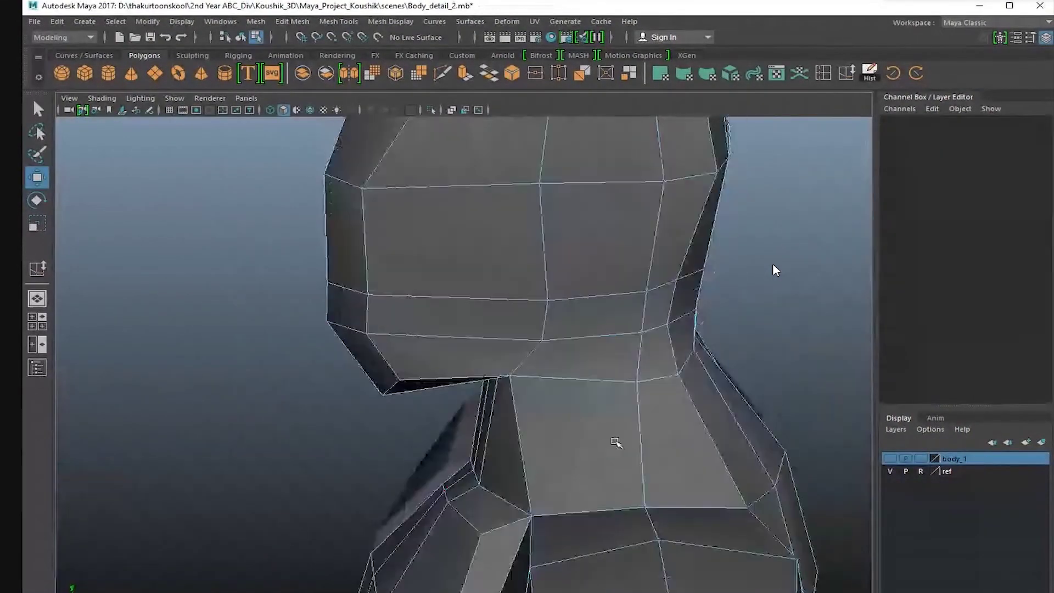
pyautogui.keyDown('alt'); pyautogui.moveTo(616, 440); pyautogui.dragTo(585, 447, button='right'); pyautogui.keyUp('alt')
pyautogui.keyDown('alt'); pyautogui.moveTo(636, 435); pyautogui.dragTo(508, 334); pyautogui.keyUp('alt')
# Move the vertices behind the ear, on the upper neck and at the crown in the side view to even their spacing.
pyautogui.press('space')
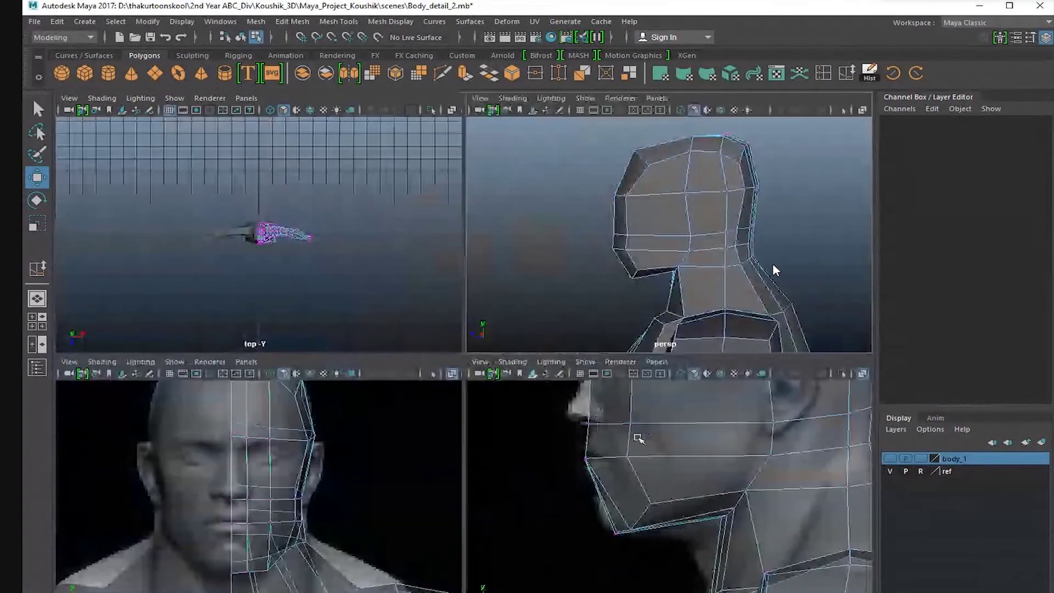
pyautogui.press('space')
pyautogui.keyDown('alt'); pyautogui.moveTo(639, 439); pyautogui.dragTo(541, 384, button='right'); pyautogui.keyUp('alt')
pyautogui.keyDown('alt'); pyautogui.moveTo(576, 384); pyautogui.dragTo(556, 494, button='middle'); pyautogui.keyUp('alt')
pyautogui.keyDown('alt'); pyautogui.moveTo(792, 483); pyautogui.dragTo(768, 443, button='middle'); pyautogui.keyUp('alt')
pyautogui.keyDown('alt'); pyautogui.moveTo(620, 351); pyautogui.dragTo(768, 373, button='right'); pyautogui.keyUp('alt')
pyautogui.moveTo(419, 219); pyautogui.dragTo(525, 310)
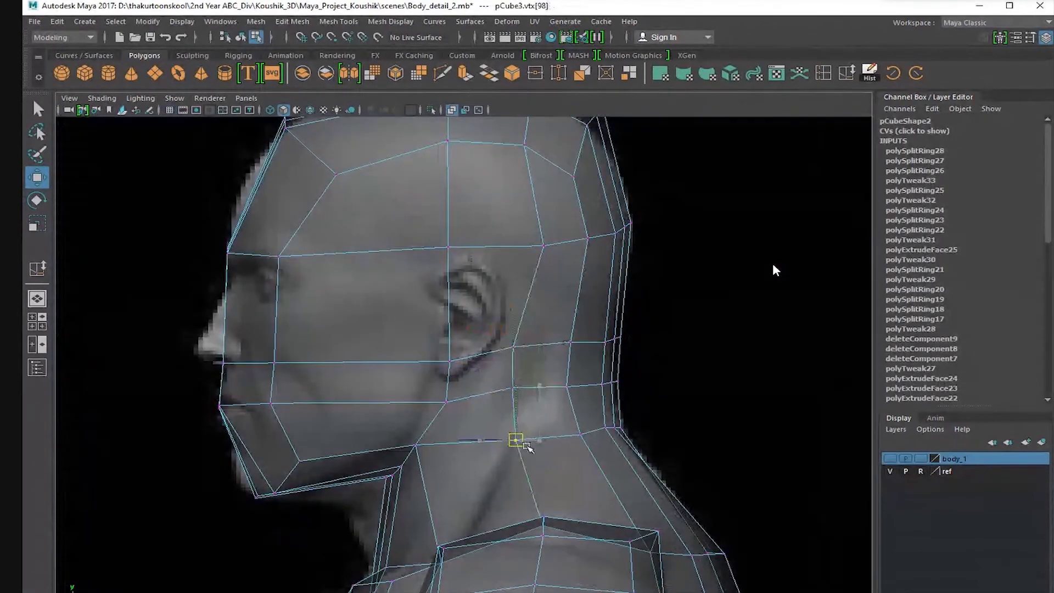
pyautogui.keyDown('alt'); pyautogui.moveTo(538, 329); pyautogui.dragTo(571, 455, button='middle'); pyautogui.keyUp('alt')
pyautogui.moveTo(552, 321); pyautogui.dragTo(603, 401)
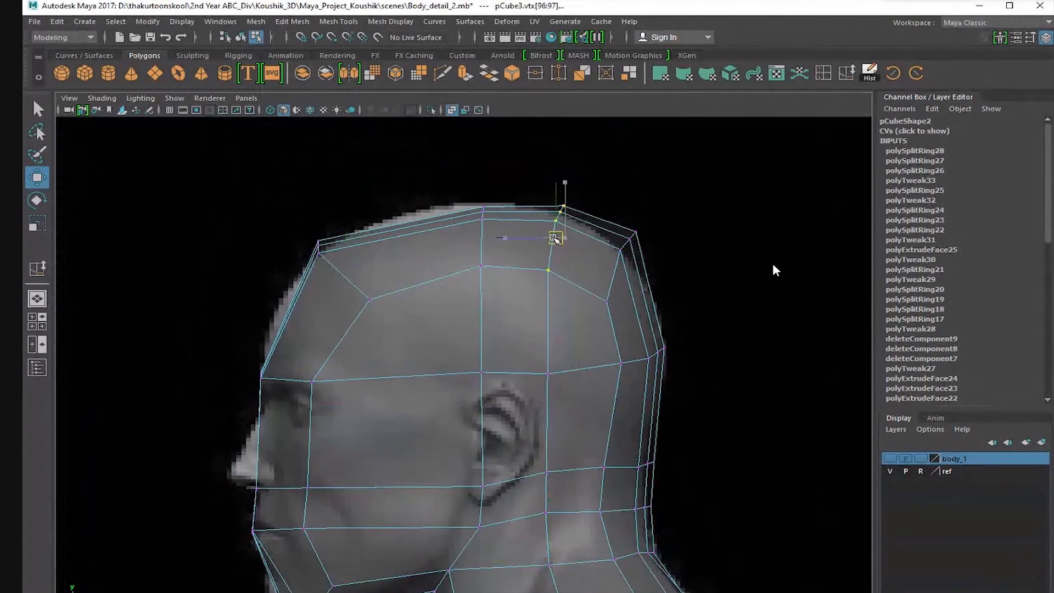
# Reposition the nape vertices and the vertices where the underside of the chin meets the throat in the side view.
pyautogui.keyDown('alt'); pyautogui.moveTo(607, 327); pyautogui.dragTo(607, 158, button='middle'); pyautogui.keyUp('alt')
pyautogui.keyDown('alt'); pyautogui.moveTo(637, 257); pyautogui.dragTo(659, 264, button='right'); pyautogui.keyUp('alt')
pyautogui.moveTo(693, 271); pyautogui.dragTo(591, 363)
pyautogui.keyDown('alt'); pyautogui.moveTo(631, 366); pyautogui.dragTo(663, 206, button='middle'); pyautogui.keyUp('alt')
pyautogui.keyDown('alt'); pyautogui.moveTo(631, 219); pyautogui.dragTo(653, 222, button='right'); pyautogui.keyUp('alt')
pyautogui.keyDown('alt'); pyautogui.moveTo(472, 303); pyautogui.dragTo(475, 302, button='middle'); pyautogui.keyUp('alt')
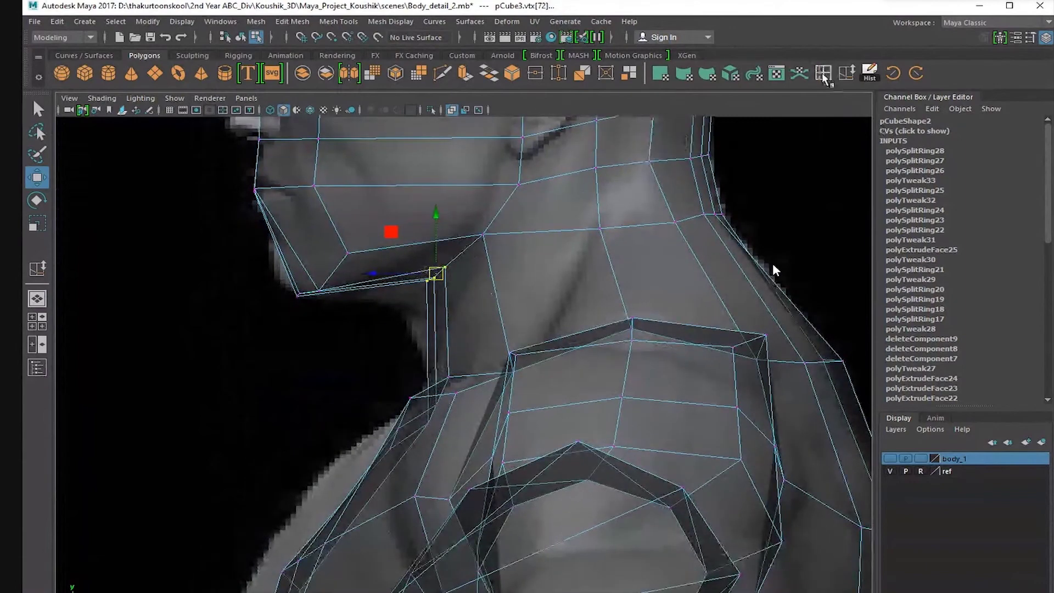
# Insert a horizontal edge loop around the neck and select the new loop for adjustment.
pyautogui.click(824, 74)
pyautogui.press('space')
pyautogui.press('space')
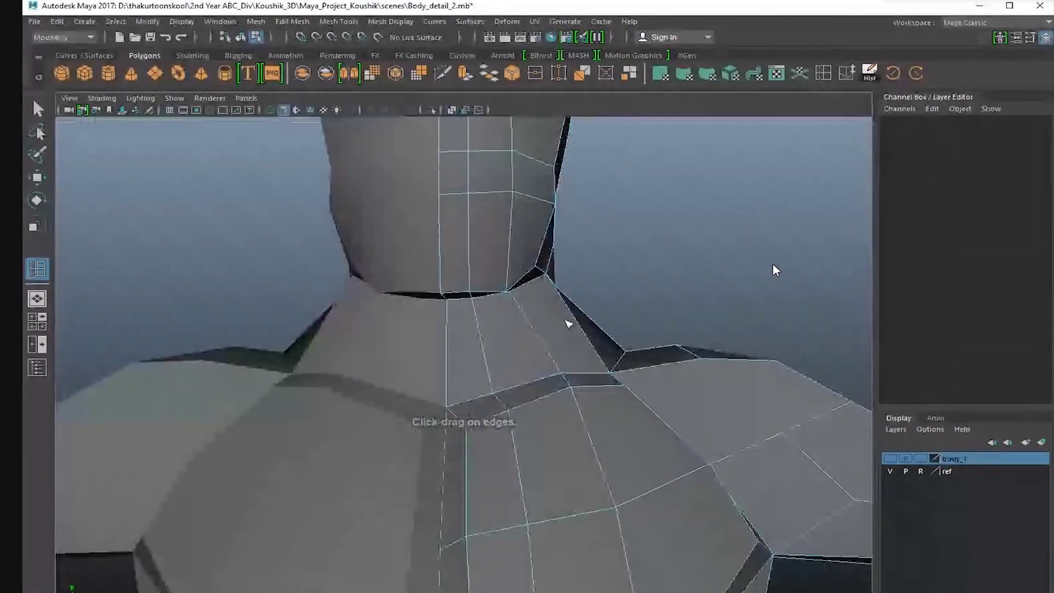
pyautogui.click(580, 330)
pyautogui.press('w')
pyautogui.keyDown('alt'); pyautogui.moveTo(580, 329); pyautogui.dragTo(513, 335); pyautogui.keyUp('alt')
pyautogui.click(507, 318)
pyautogui.doubleClick(518, 297)
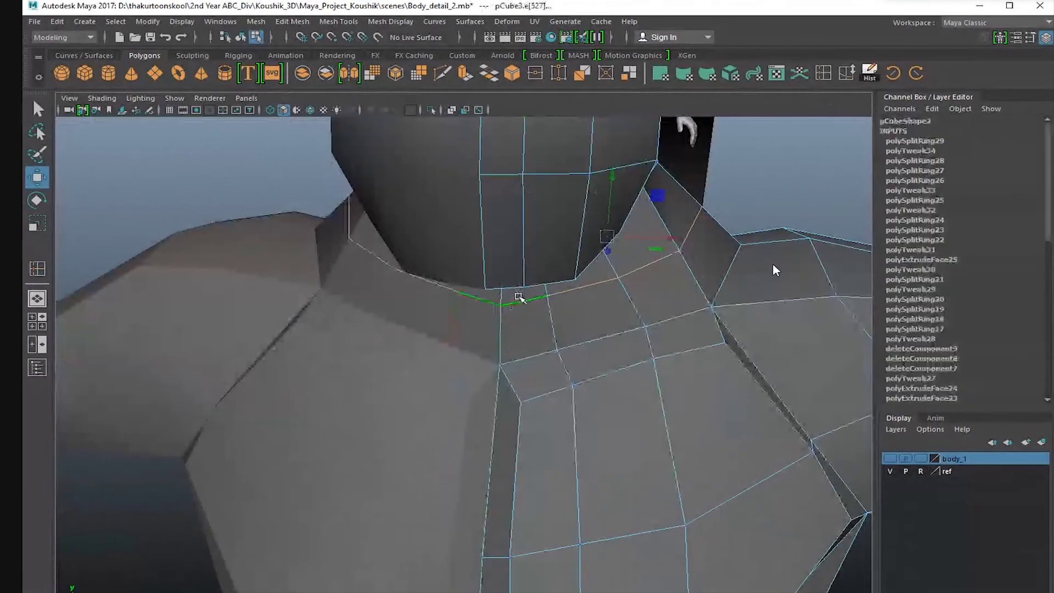
pyautogui.click(518, 297)
# Move individual vertices of the new neck loop to round the throat and side of the neck.
pyautogui.keyDown('alt'); pyautogui.moveTo(519, 297); pyautogui.dragTo(541, 243); pyautogui.keyUp('alt')
pyautogui.keyDown('alt'); pyautogui.moveTo(550, 283); pyautogui.dragTo(555, 307); pyautogui.keyUp('alt')
pyautogui.moveTo(566, 286); pyautogui.dragTo(519, 284, button='right')
pyautogui.click(613, 260)
pyautogui.keyDown('alt'); pyautogui.moveTo(609, 263); pyautogui.dragTo(428, 326); pyautogui.keyUp('alt')
pyautogui.click(534, 329)
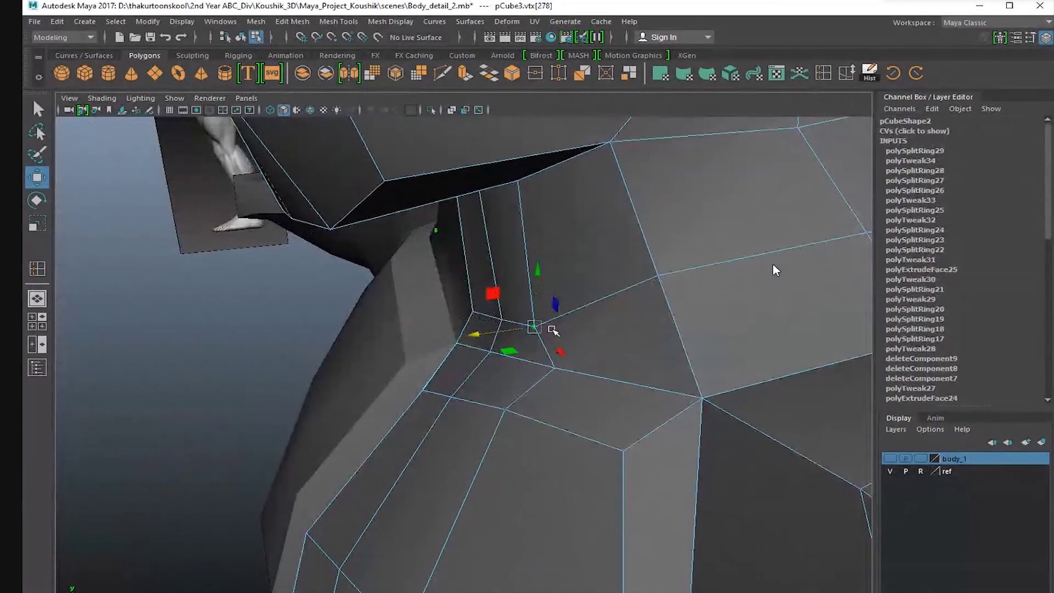
pyautogui.keyDown('alt'); pyautogui.moveTo(550, 328); pyautogui.dragTo(633, 306); pyautogui.keyUp('alt')
pyautogui.click(633, 305)
pyautogui.click(660, 226)
pyautogui.moveTo(661, 229); pyautogui.dragTo(618, 219)
# Preview the whole body smoothed in object mode, compare it with the reference, and return to the unsmoothed display.
pyautogui.keyDown('alt'); pyautogui.moveTo(693, 248); pyautogui.dragTo(532, 332); pyautogui.keyUp('alt')
pyautogui.scroll(-8, 545, 311)
pyautogui.press('3')
pyautogui.press('F8')
pyautogui.scroll(-5, 551, 312)
pyautogui.keyDown('alt'); pyautogui.moveTo(447, 306); pyautogui.dragTo(510, 287); pyautogui.keyUp('alt')
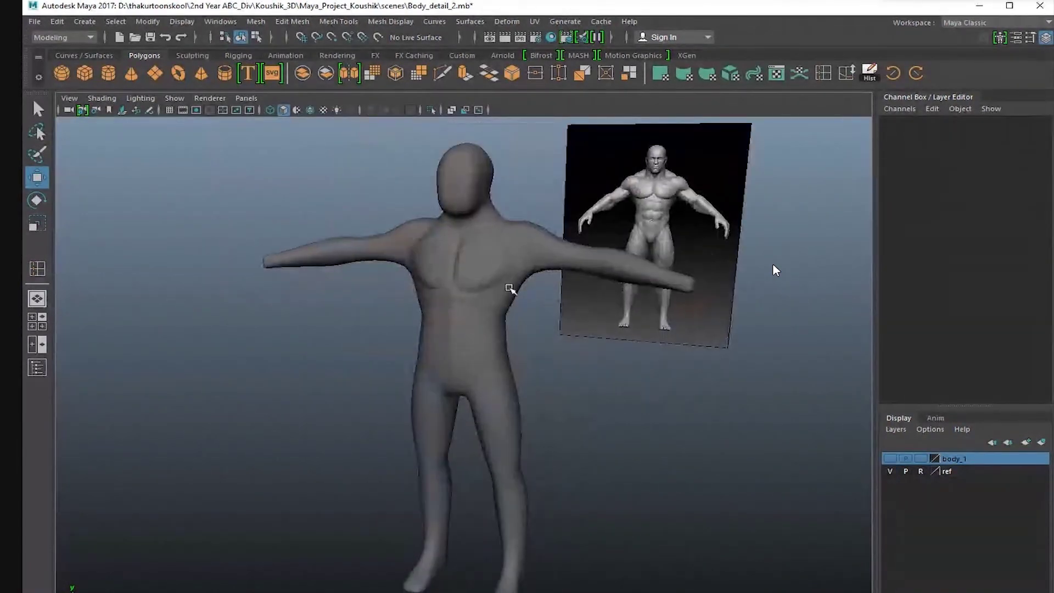
pyautogui.click(511, 287)
pyautogui.scroll(5, 513, 397)
pyautogui.keyDown('alt'); pyautogui.moveTo(513, 398); pyautogui.dragTo(501, 337); pyautogui.keyUp('alt')
pyautogui.press('1')
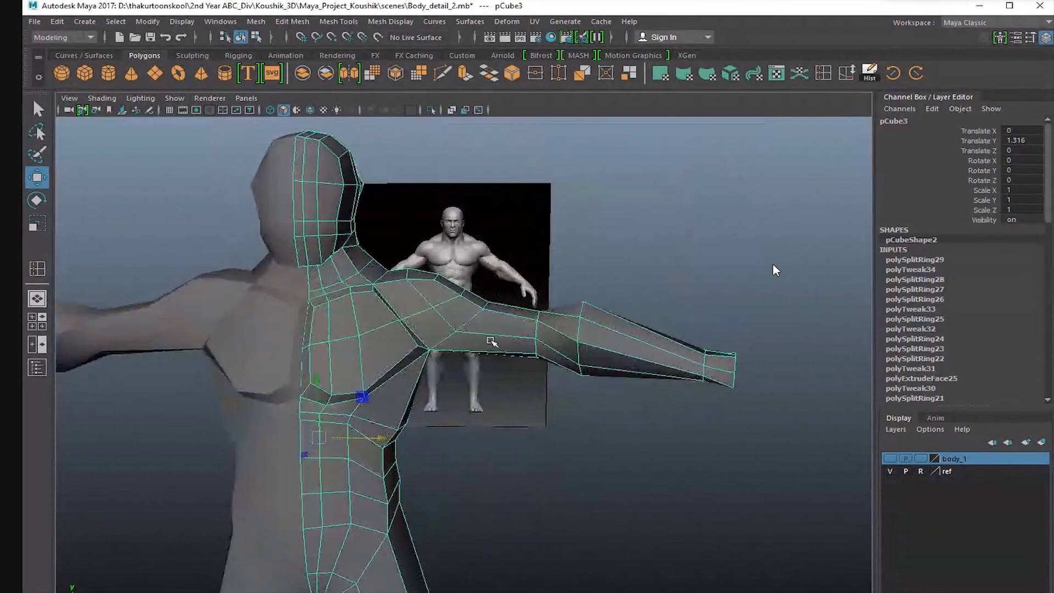
# Select the faces covering the shoulder in face mode and examine the deltoid area against the front reference.
pyautogui.scroll(4, 494, 329)
pyautogui.keyDown('alt'); pyautogui.moveTo(497, 287); pyautogui.dragTo(499, 252); pyautogui.keyUp('alt')
pyautogui.moveTo(499, 252); pyautogui.dragTo(498, 291, button='right')
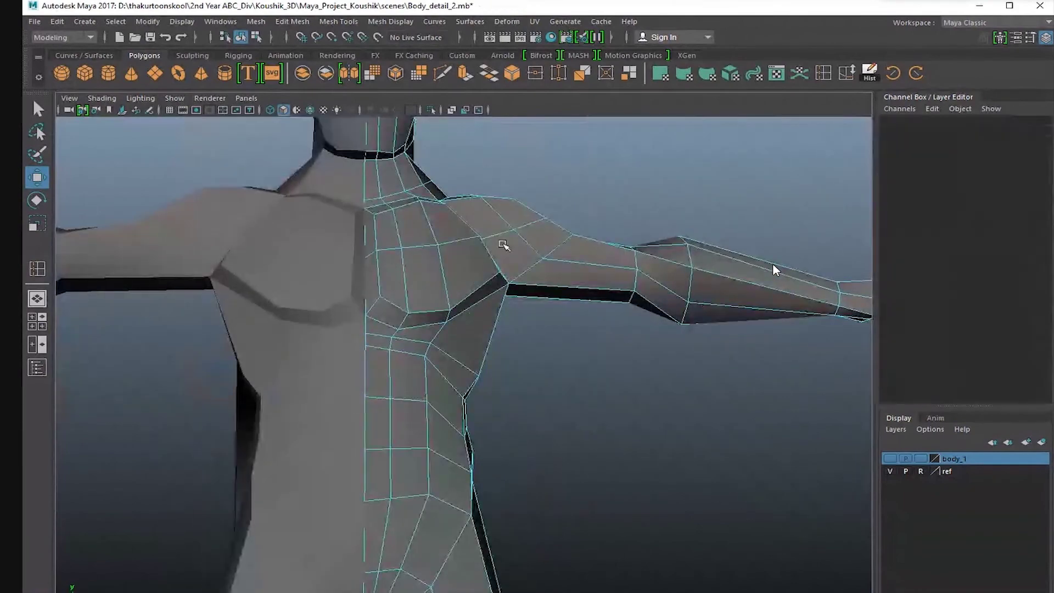
pyautogui.click(497, 240)
pyautogui.keyDown('alt'); pyautogui.moveTo(554, 244); pyautogui.dragTo(490, 251); pyautogui.keyUp('alt')
pyautogui.keyDown('alt'); pyautogui.moveTo(387, 315); pyautogui.dragTo(546, 286); pyautogui.keyUp('alt')
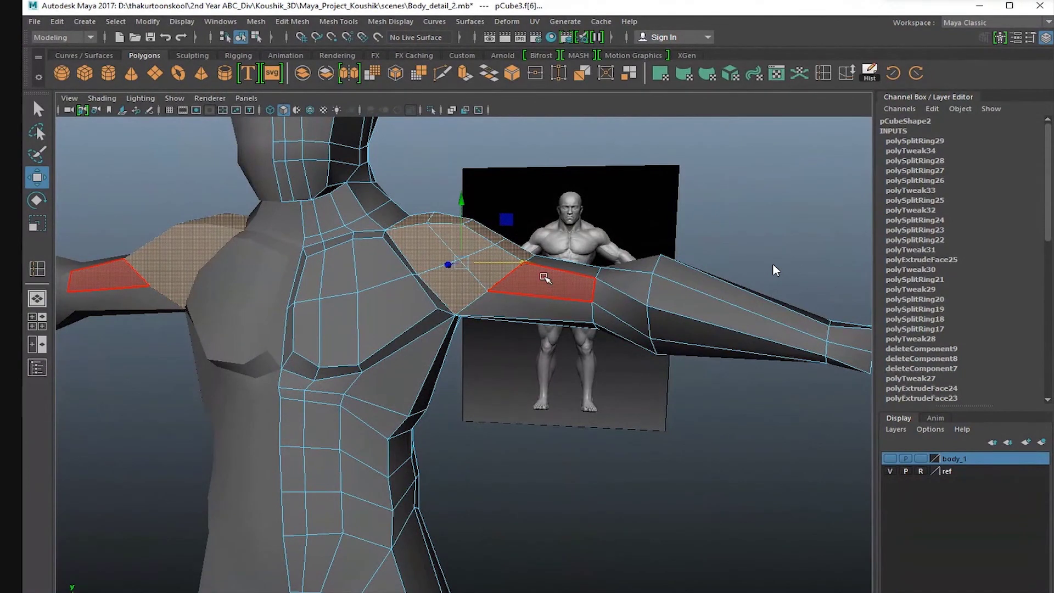
pyautogui.keyDown('alt'); pyautogui.moveTo(545, 279); pyautogui.dragTo(328, 238, button='right'); pyautogui.keyUp('alt')
pyautogui.keyDown('alt'); pyautogui.moveTo(350, 277); pyautogui.dragTo(370, 273); pyautogui.keyUp('alt')
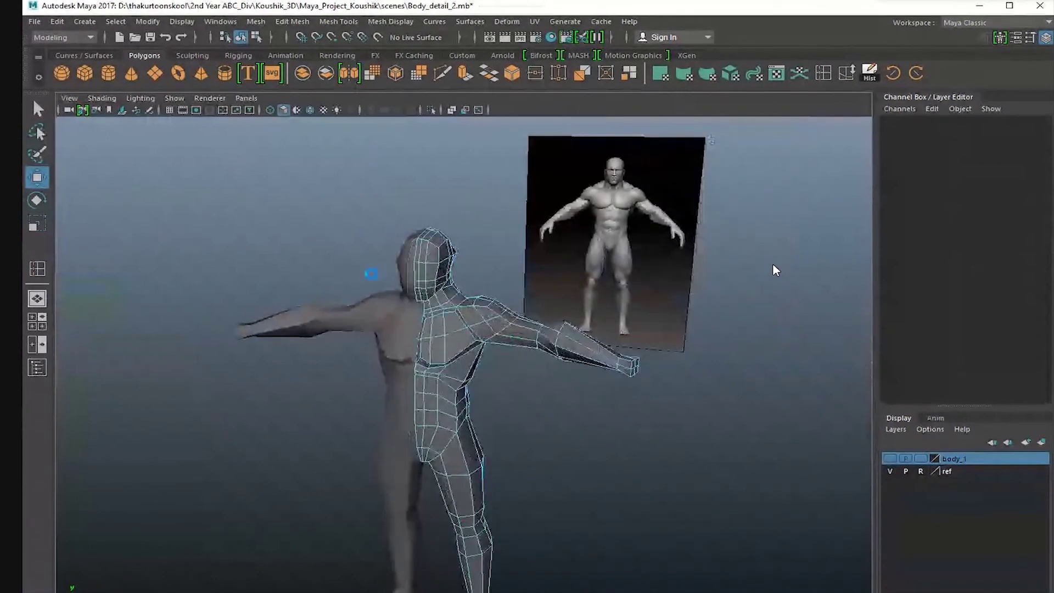
pyautogui.keyDown('alt'); pyautogui.moveTo(369, 273); pyautogui.dragTo(577, 280, button='right'); pyautogui.keyUp('alt')
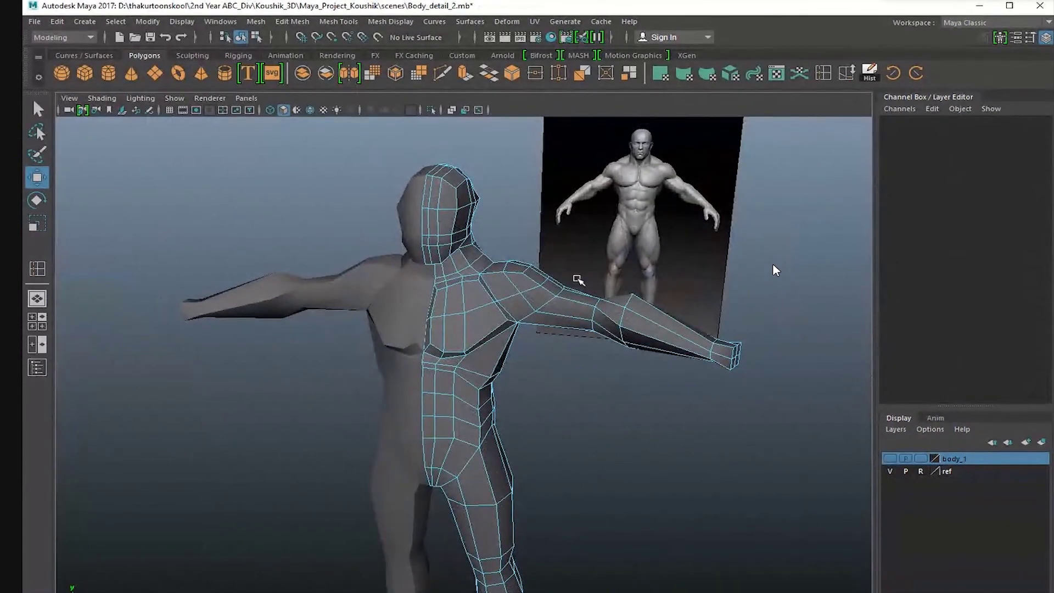